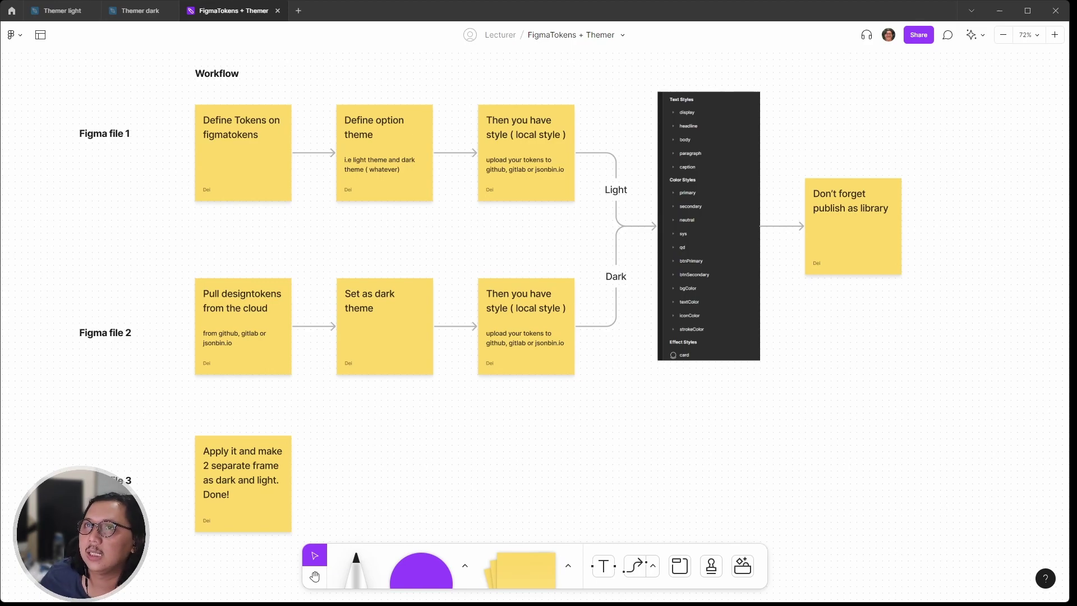
Step: Switch to the Themer light file, close the Themer plugin, and bring the dark and light home screen frames into view
{"action": "left_click", "coordinate": [60, 11]}
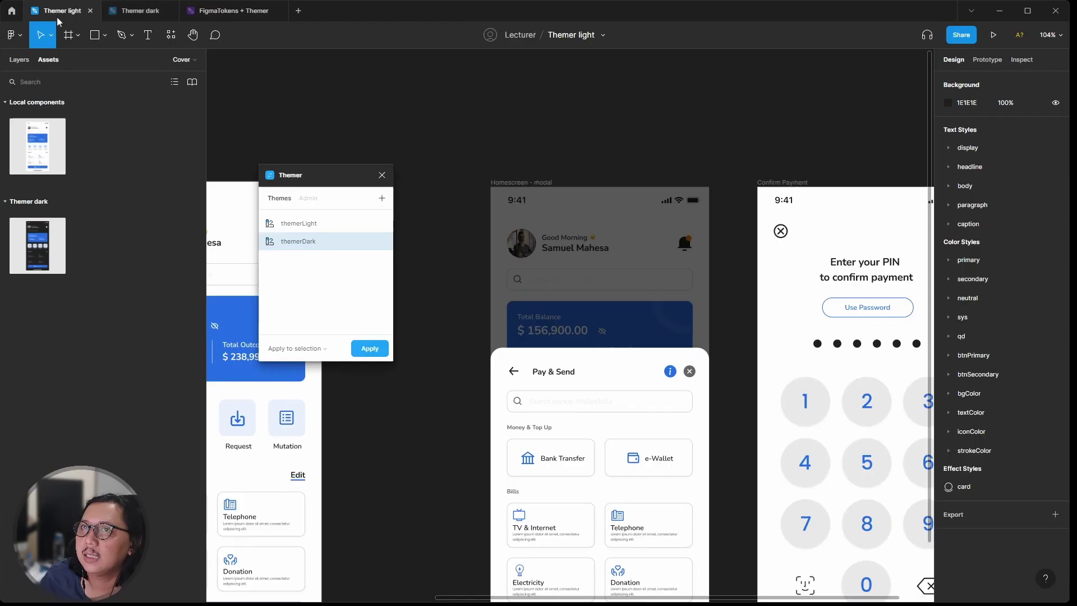
{"action": "left_click_drag", "start_coordinate": [337, 171], "coordinate": [507, 179]}
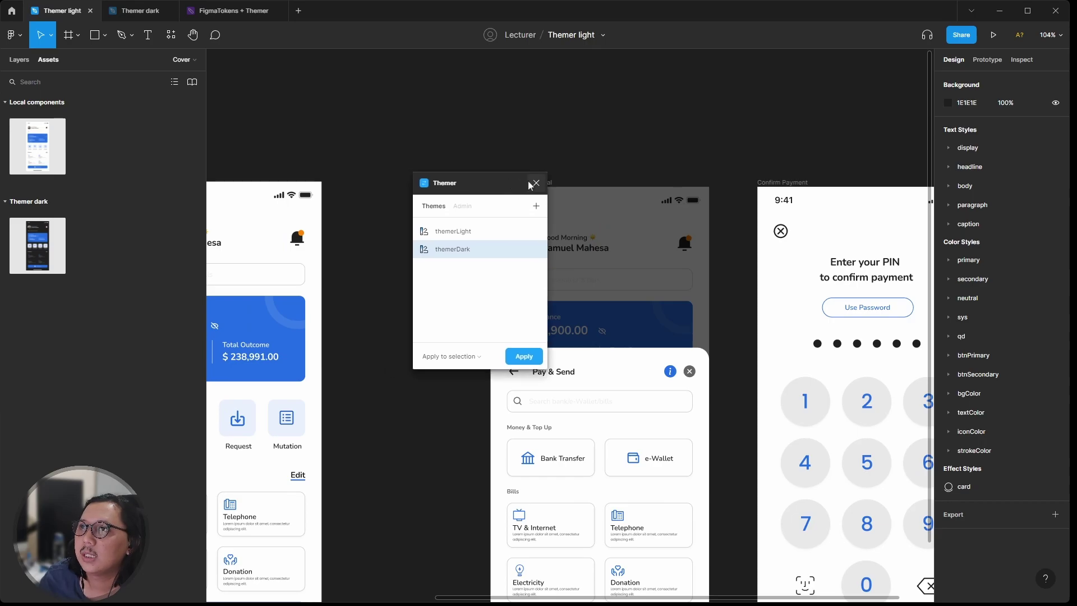
{"action": "left_click", "coordinate": [534, 183]}
{"action": "scroll", "coordinate": [415, 281], "scroll_direction": "down", "scroll_amount": 5, "text": "ctrl"}
{"action": "scroll", "coordinate": [413, 286], "scroll_direction": "left", "scroll_amount": 5}
{"action": "scroll", "coordinate": [415, 287], "scroll_direction": "left", "scroll_amount": 5}
{"action": "scroll", "coordinate": [437, 309], "scroll_direction": "up", "scroll_amount": 4, "text": "ctrl"}
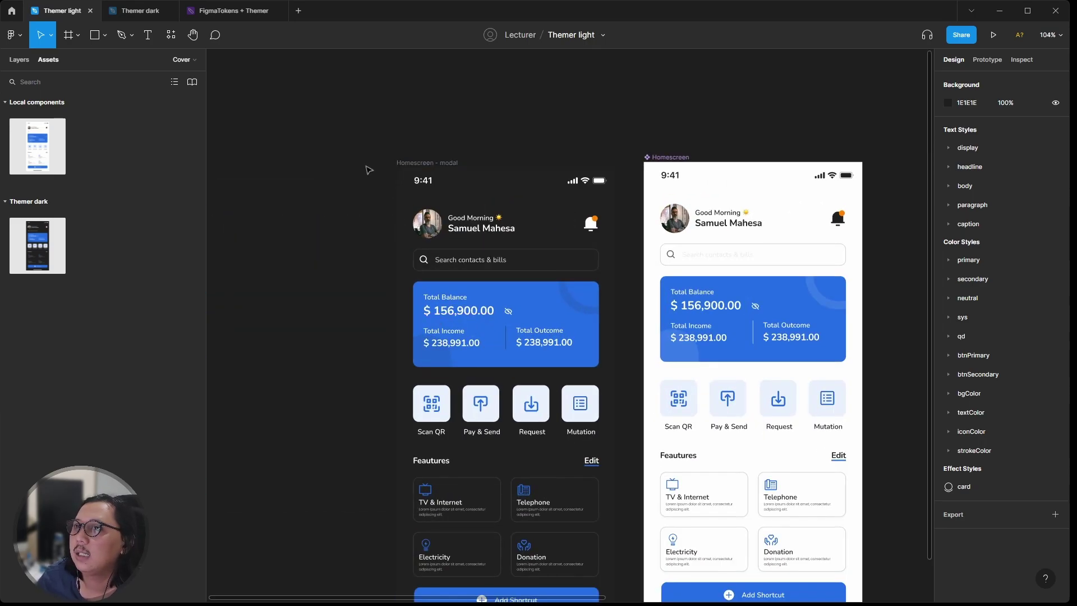
{"action": "scroll", "coordinate": [368, 171], "scroll_direction": "down", "scroll_amount": 1}
{"action": "scroll", "coordinate": [359, 169], "scroll_direction": "right", "scroll_amount": 2}
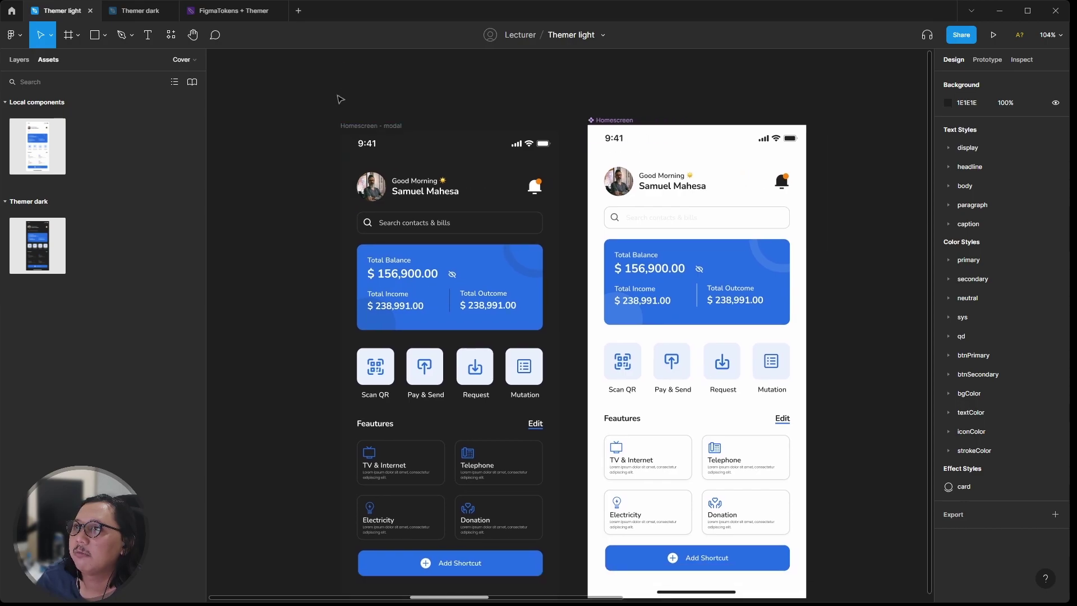
Step: Move the dark Homescreen - modal frame slightly left to about X -1379, away from the light Homescreen component, and deselect it
{"action": "left_click", "coordinate": [364, 125]}
{"action": "left_click_drag", "start_coordinate": [365, 125], "coordinate": [353, 124]}
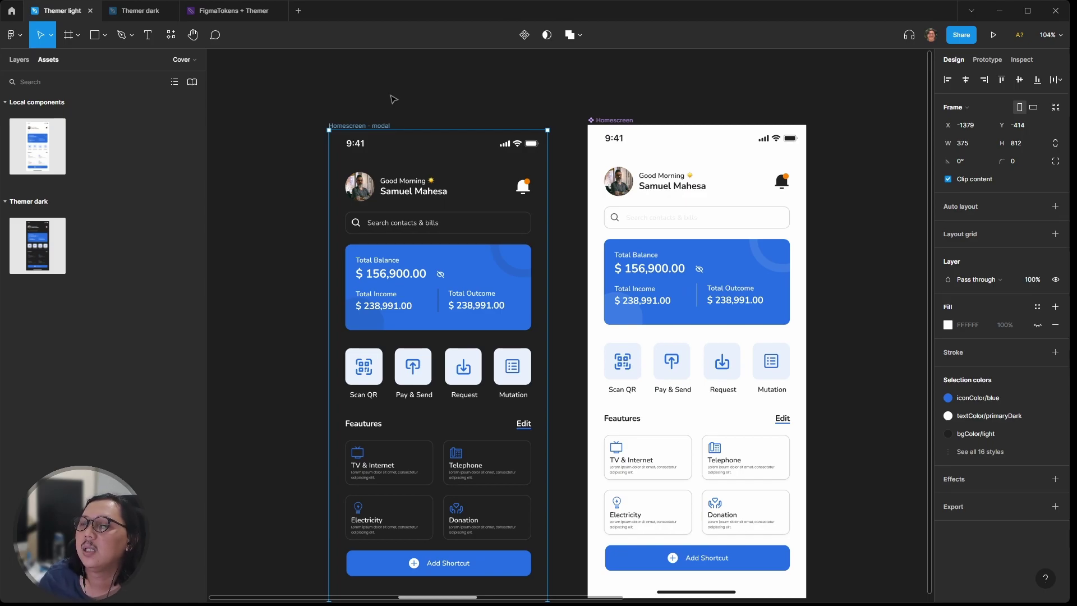
{"action": "scroll", "coordinate": [394, 100], "scroll_direction": "down", "scroll_amount": 2}
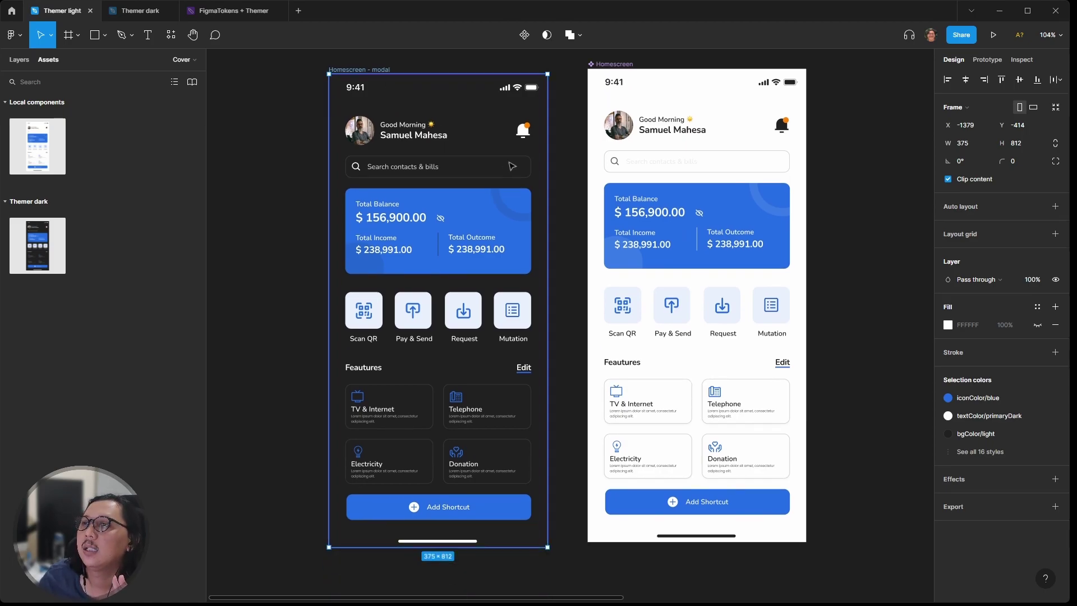
{"action": "left_click", "coordinate": [571, 176]}
{"action": "scroll", "coordinate": [571, 176], "scroll_direction": "up", "scroll_amount": 1}
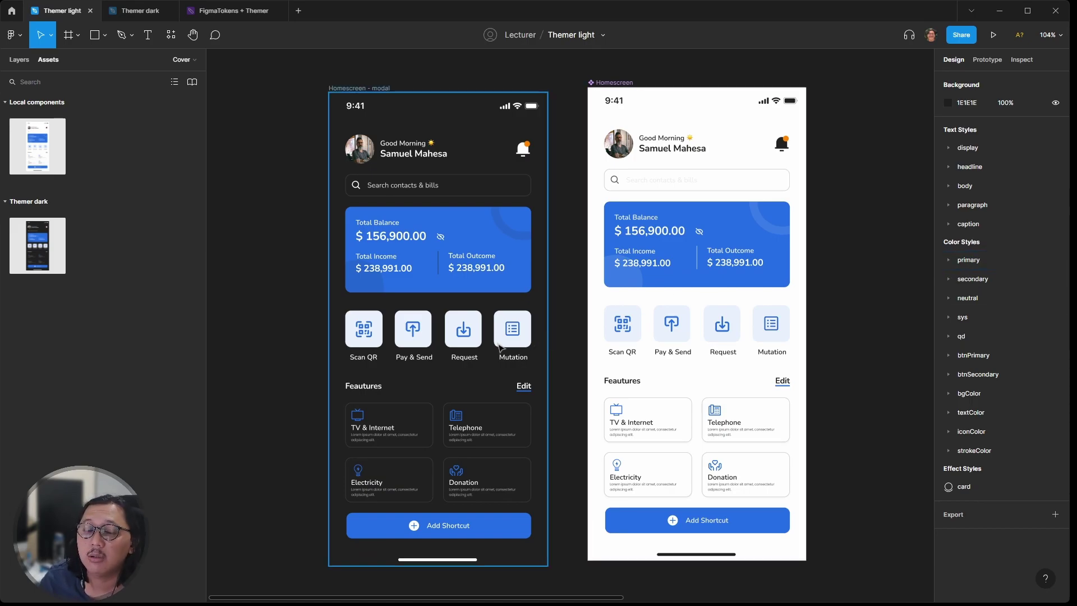
Step: On the FigmaTokens + Themer board, delete the token upload note from the "Then you have style" sticky in the Figma file 2 row
{"action": "left_click", "coordinate": [234, 11]}
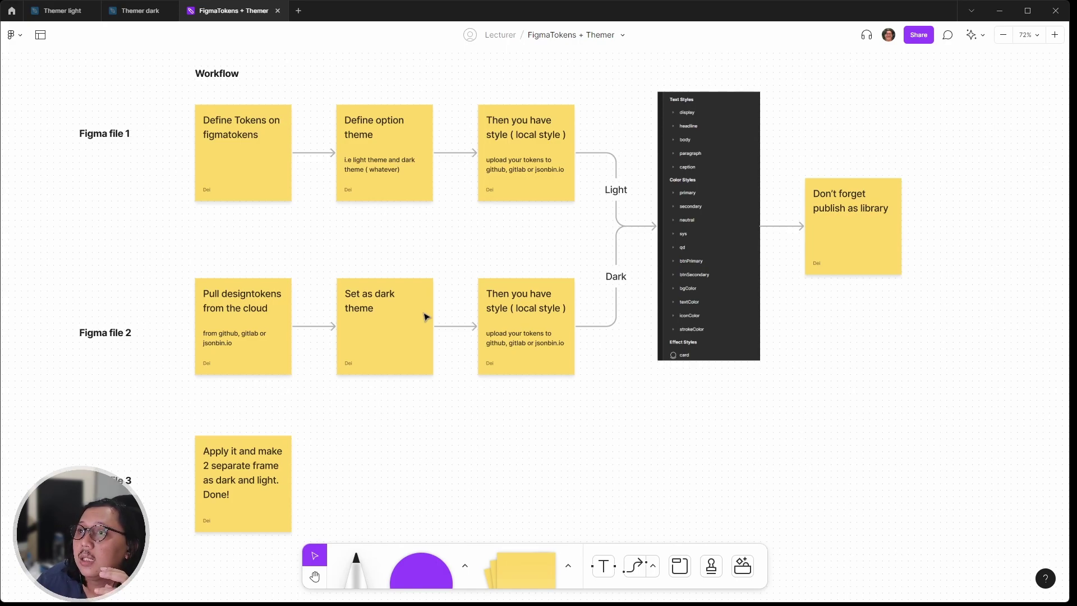
{"action": "left_click", "coordinate": [512, 336]}
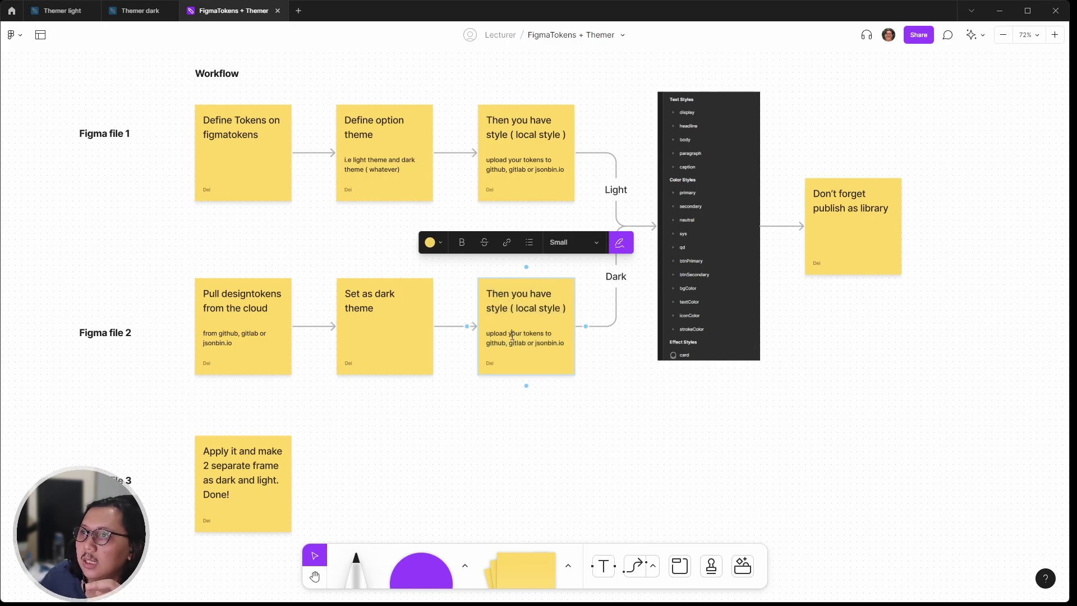
{"action": "left_click_drag", "start_coordinate": [565, 347], "coordinate": [485, 331]}
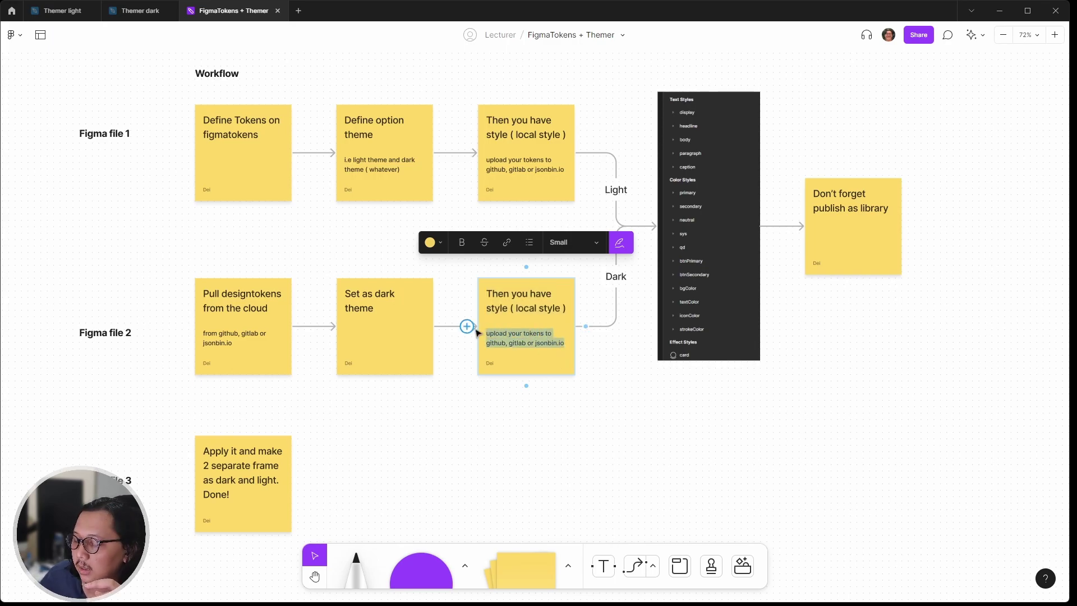
{"action": "key", "text": "BackSpace"}
{"action": "left_click", "coordinate": [610, 402]}
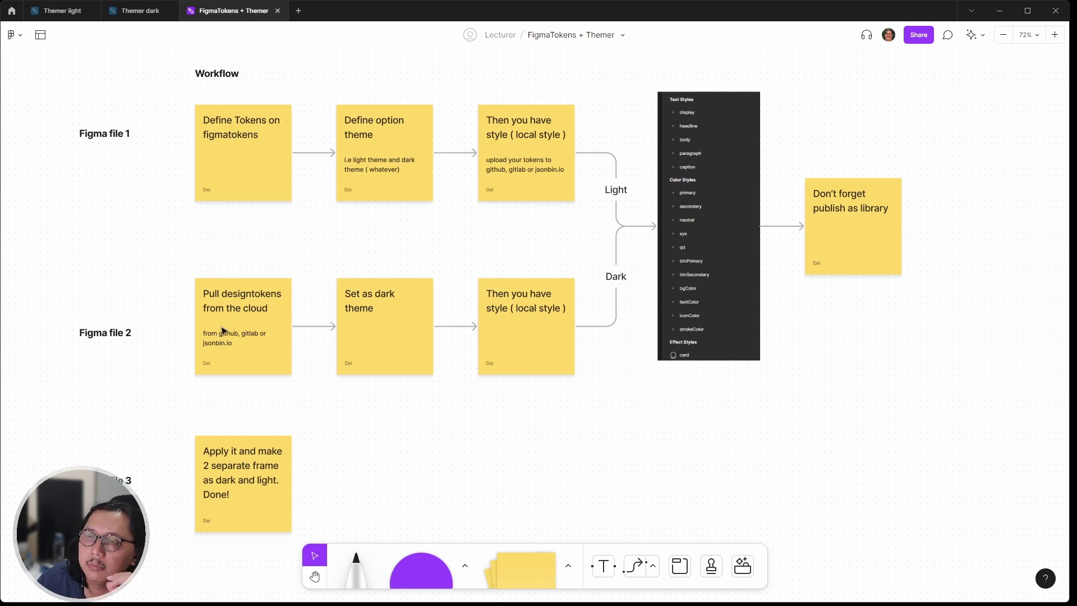
{"action": "left_click", "coordinate": [242, 491]}
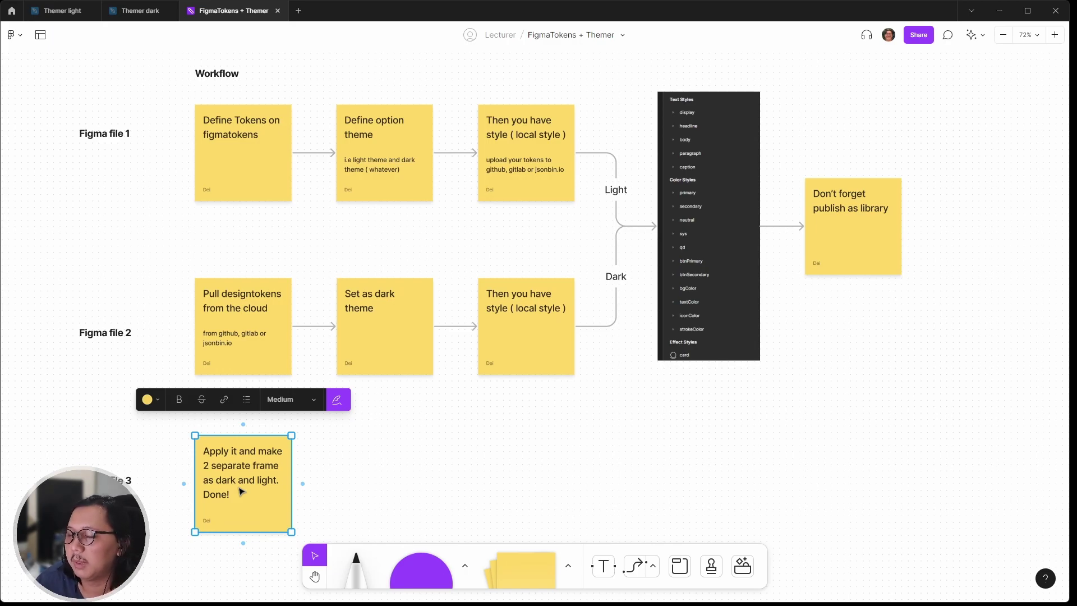
{"action": "left_click", "coordinate": [453, 465]}
{"action": "scroll", "coordinate": [453, 465], "scroll_direction": "up", "scroll_amount": 3}
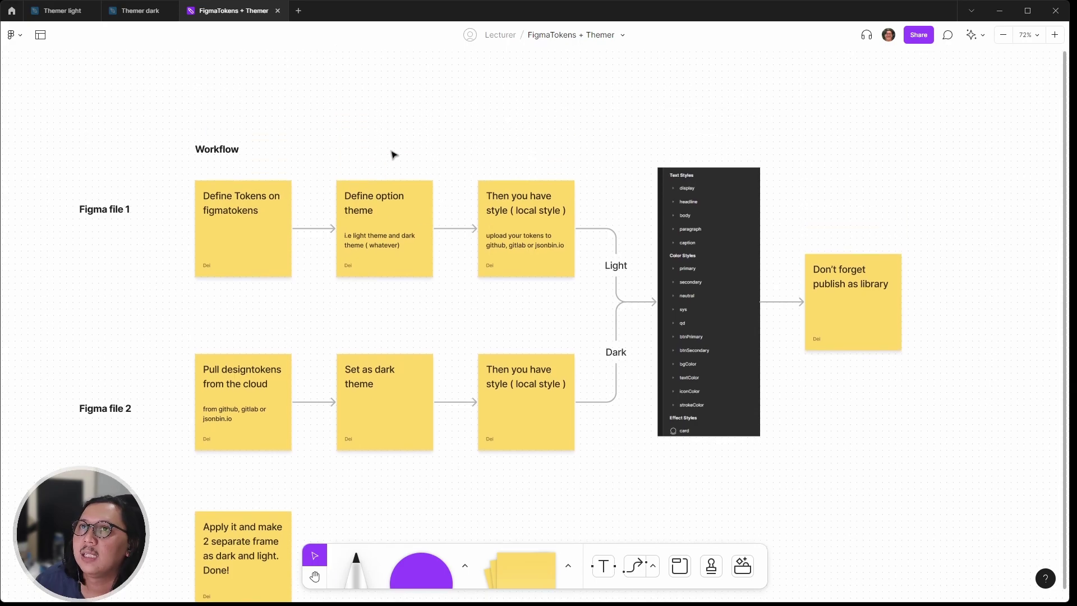
Step: Return to the Themer light file and delete the dark Homescreen - modal frame beside the light Homescreen component
{"action": "left_click", "coordinate": [54, 10]}
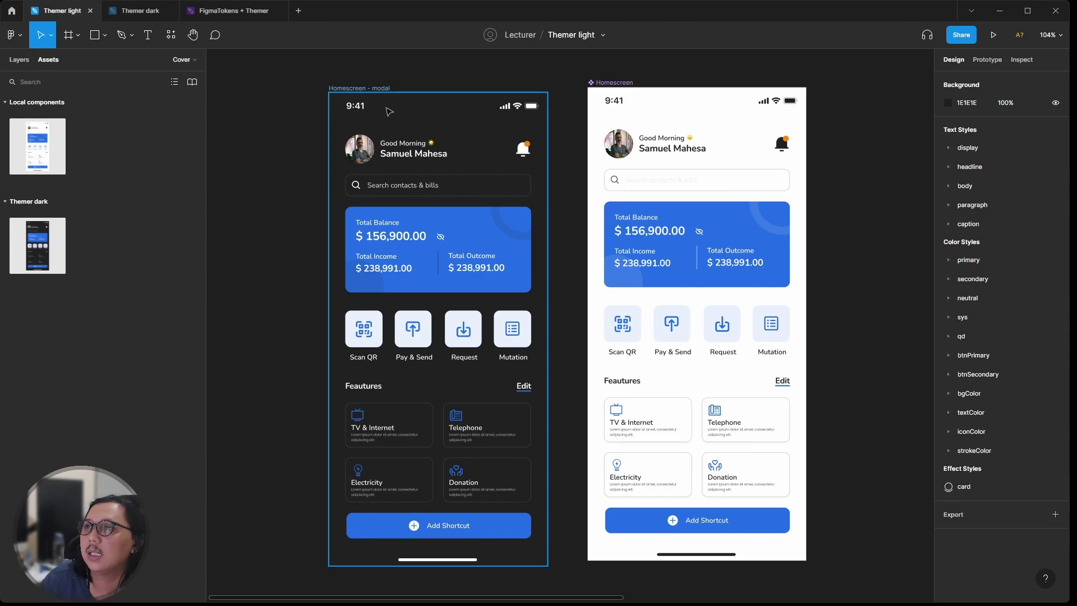
{"action": "left_click", "coordinate": [373, 90]}
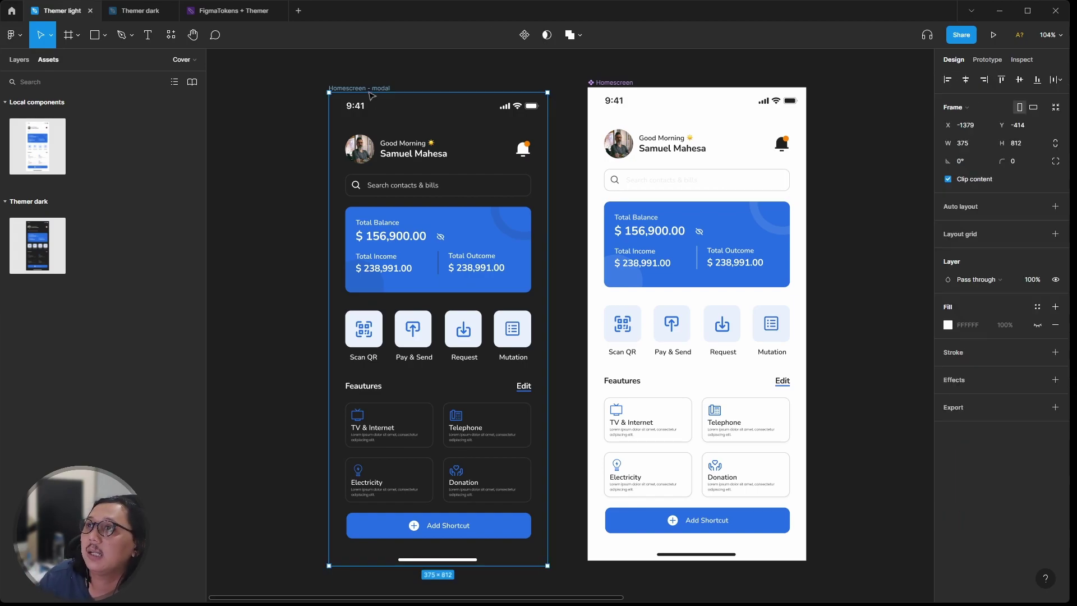
{"action": "left_click", "coordinate": [441, 86]}
{"action": "left_click", "coordinate": [367, 89]}
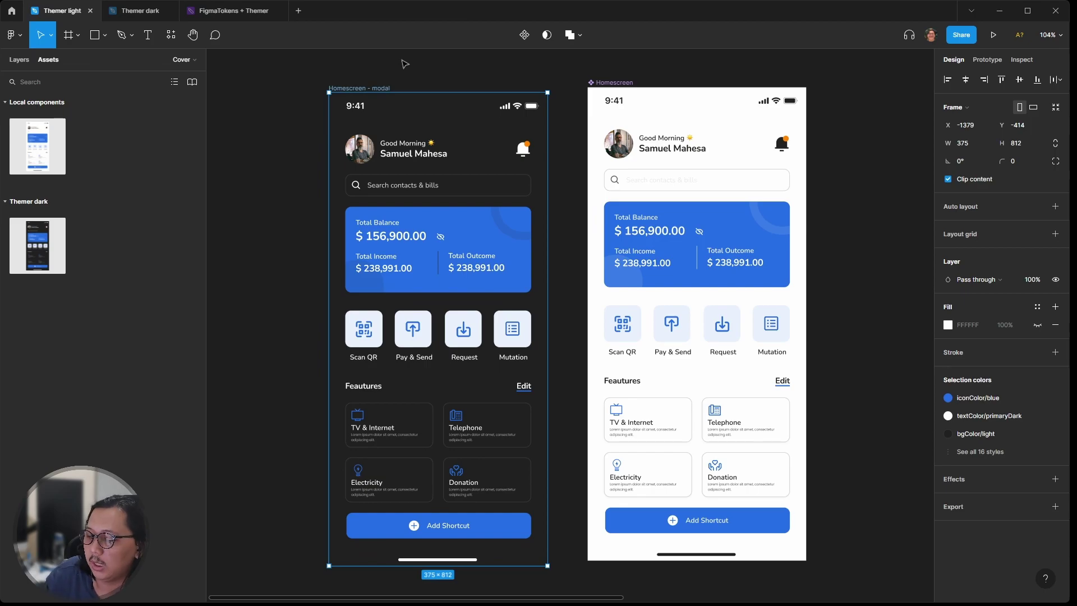
{"action": "key", "text": "Delete"}
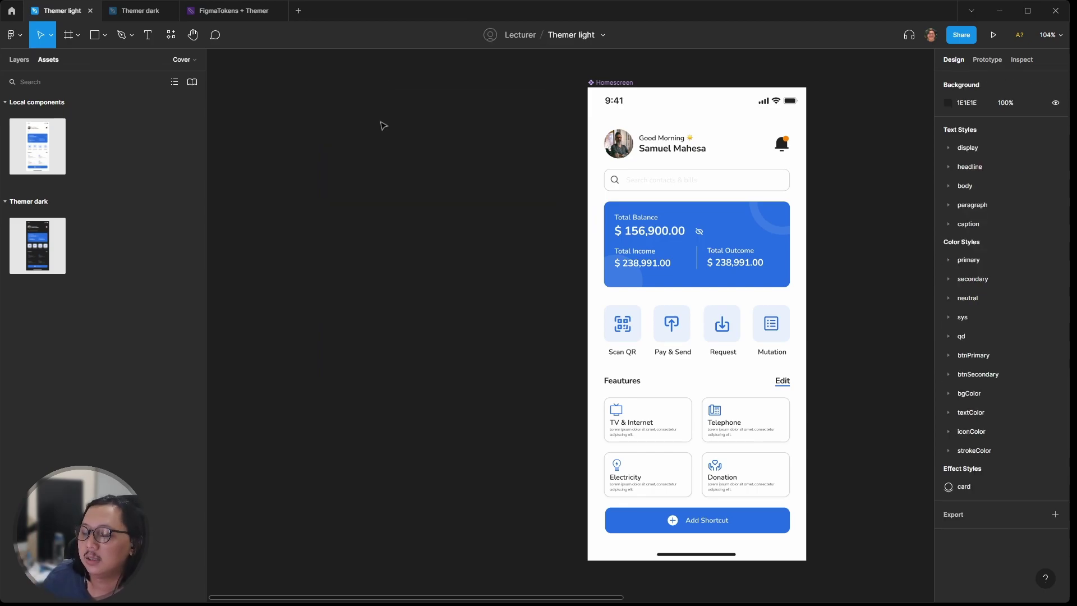
Step: Open the Figma Tokens plugin and display the color tokens of the dark token set
{"action": "key", "text": "ctrl+slash"}
{"action": "key", "text": "Down"}
{"action": "key", "text": "Return"}
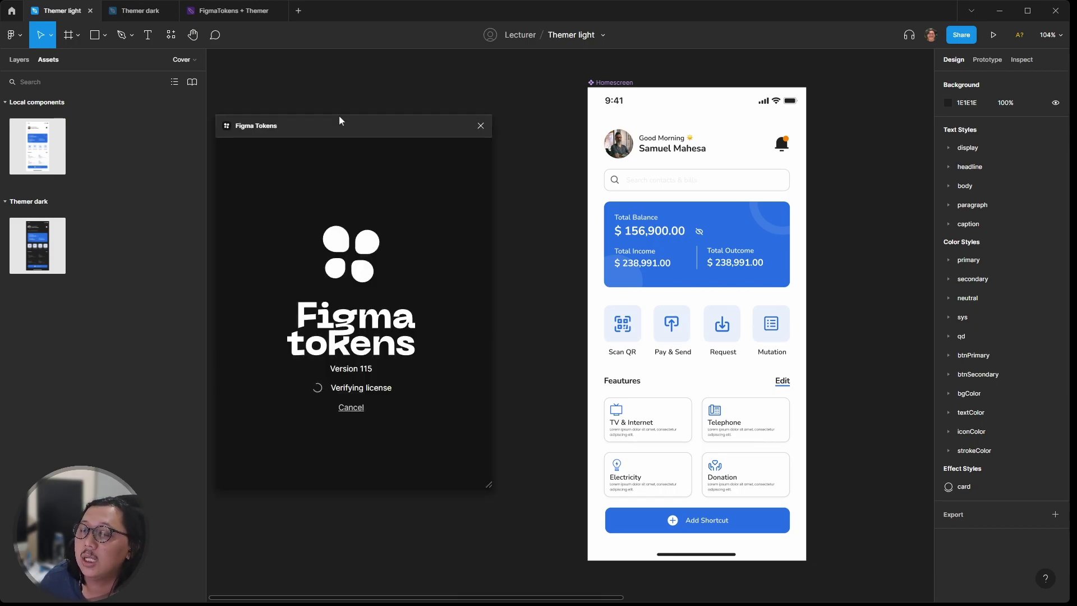
{"action": "scroll", "coordinate": [346, 246], "scroll_direction": "down", "scroll_amount": 2}
{"action": "scroll", "coordinate": [336, 303], "scroll_direction": "up", "scroll_amount": 2}
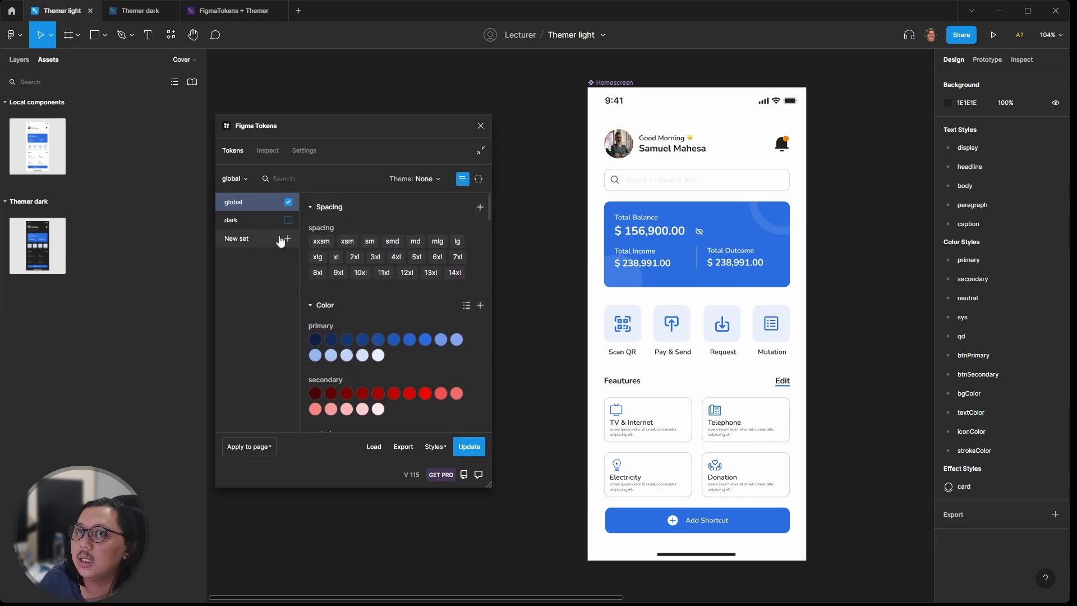
{"action": "left_click", "coordinate": [250, 221]}
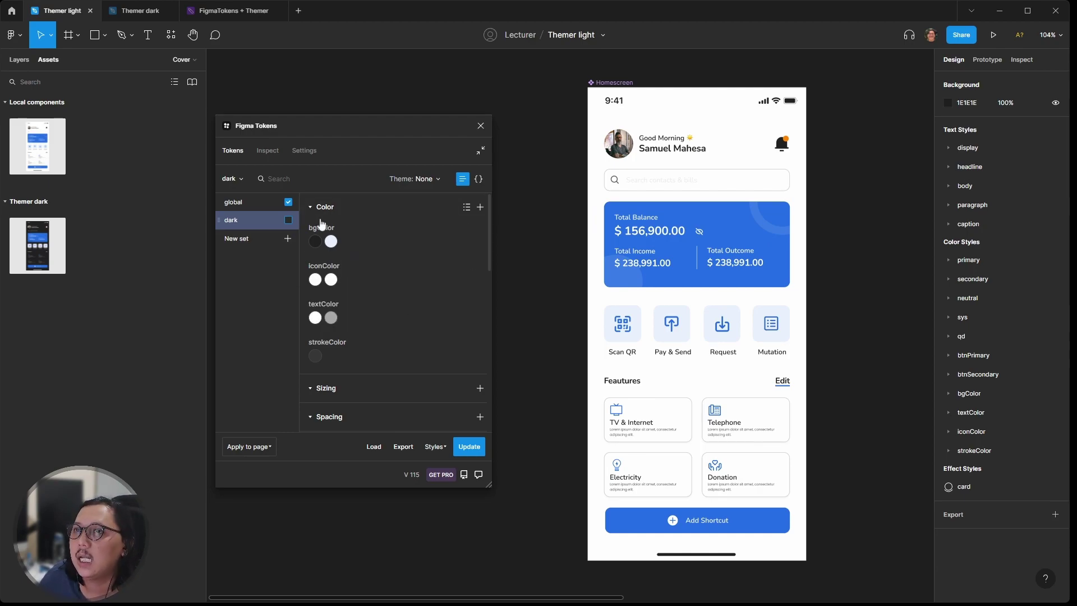
{"action": "scroll", "coordinate": [552, 252], "scroll_direction": "down", "scroll_amount": 5}
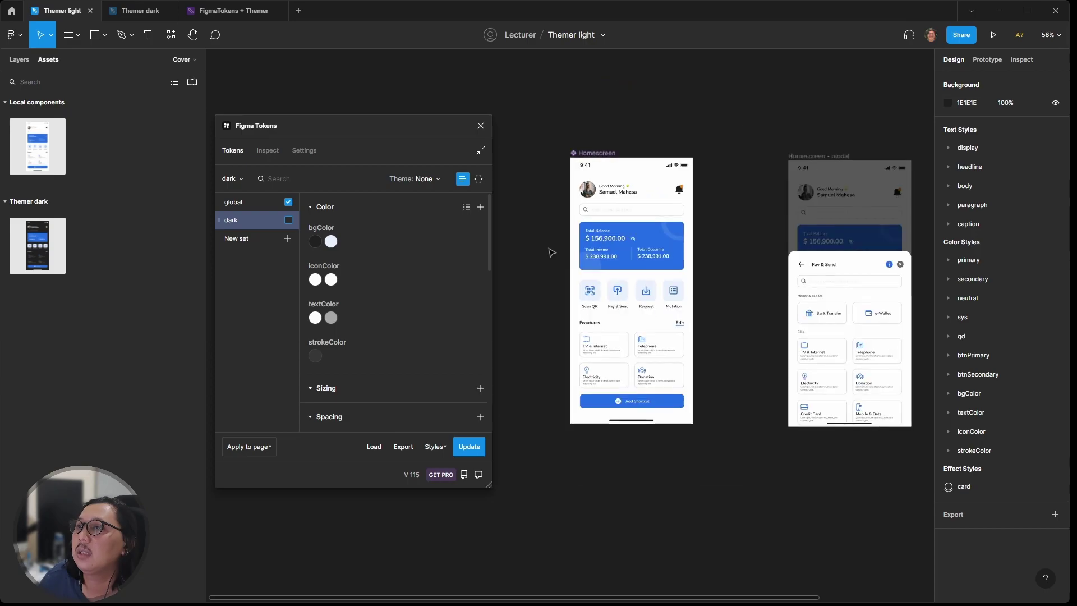
Step: Enable the dark token set to preview the dark theme on the page's frames, and disable it again
{"action": "left_click", "coordinate": [20, 60]}
{"action": "left_click", "coordinate": [288, 221]}
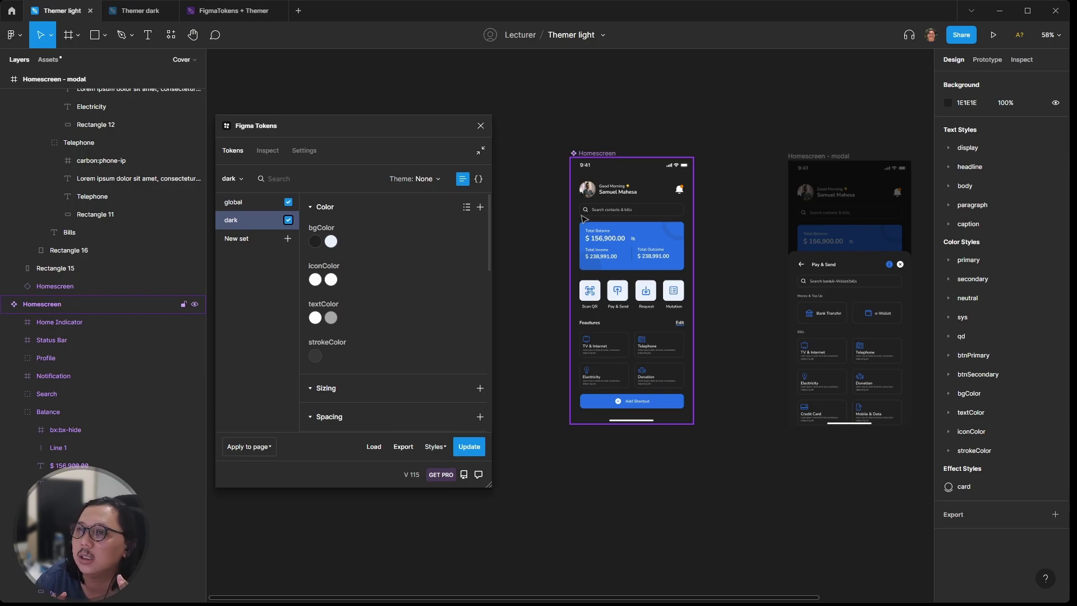
{"action": "left_click", "coordinate": [288, 220]}
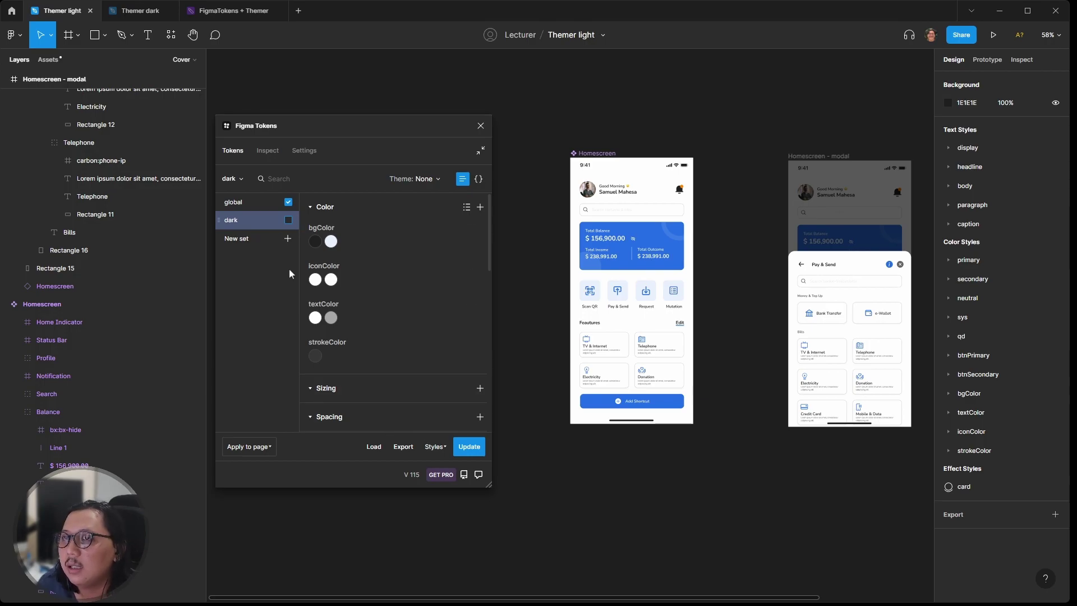
Step: Close the Figma Tokens plugin in the Themer light file
{"action": "left_click", "coordinate": [480, 126]}
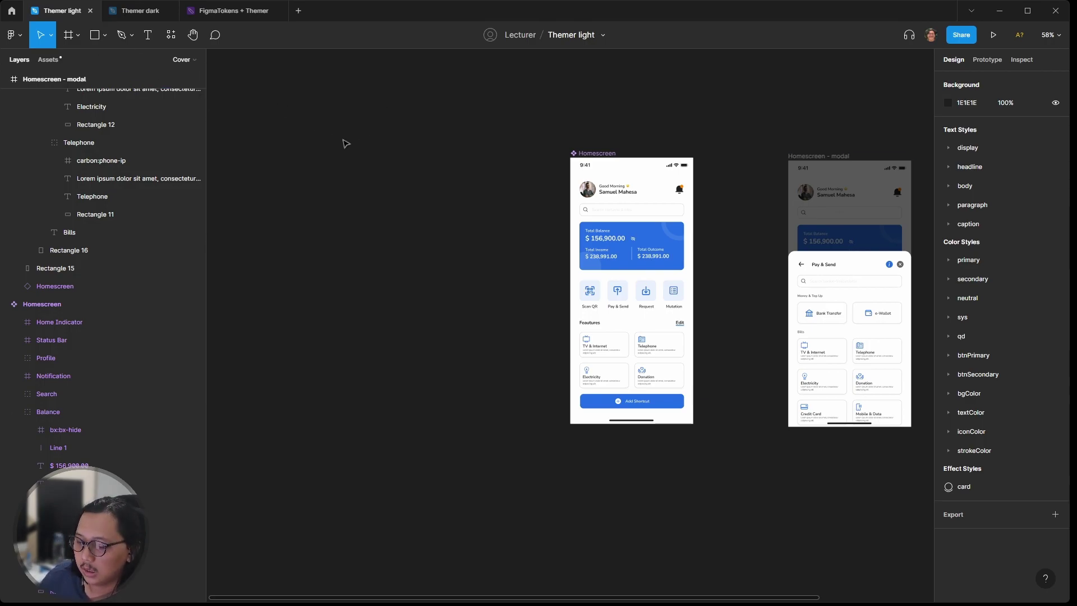
{"action": "key", "text": "ctrl+/"}
{"action": "key", "text": "Down"}
{"action": "key", "text": "Return"}
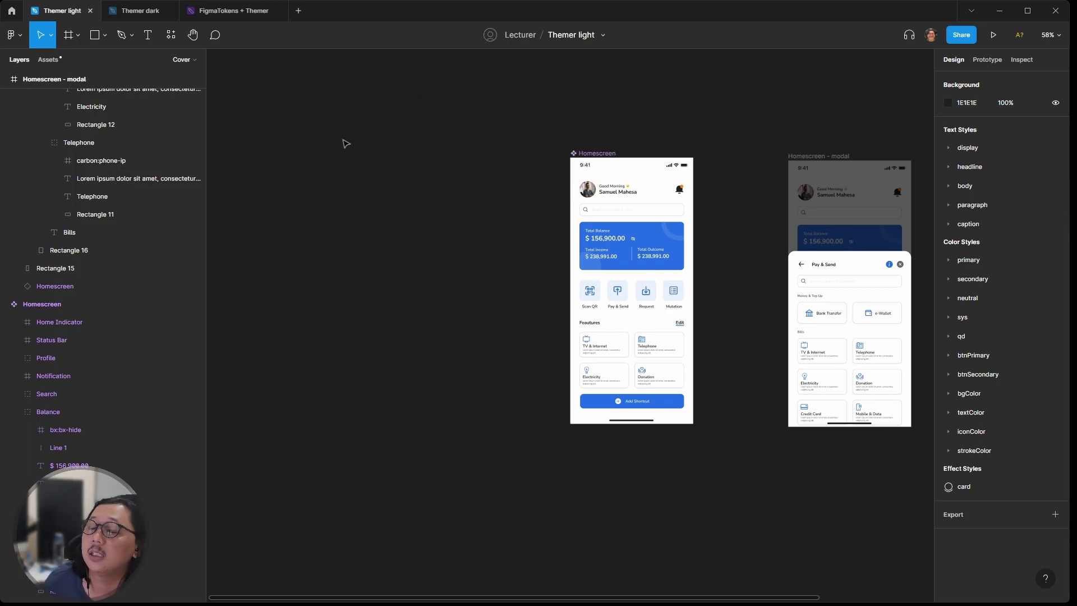
Step: Switch to the Themer dark file, close the Themer plugin, and collapse the local components list
{"action": "left_click", "coordinate": [141, 12]}
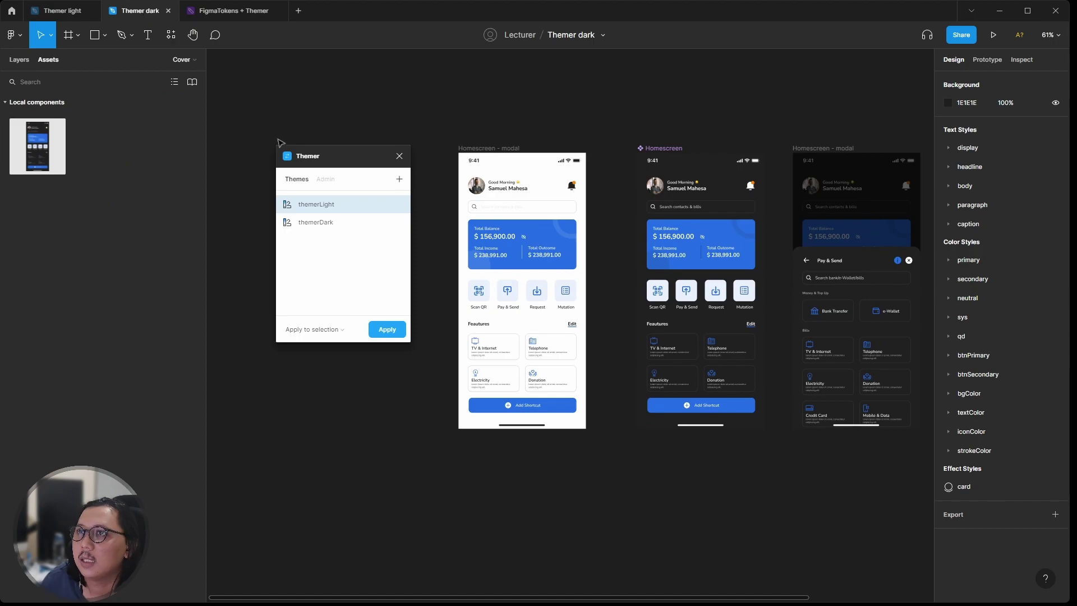
{"action": "left_click", "coordinate": [399, 156]}
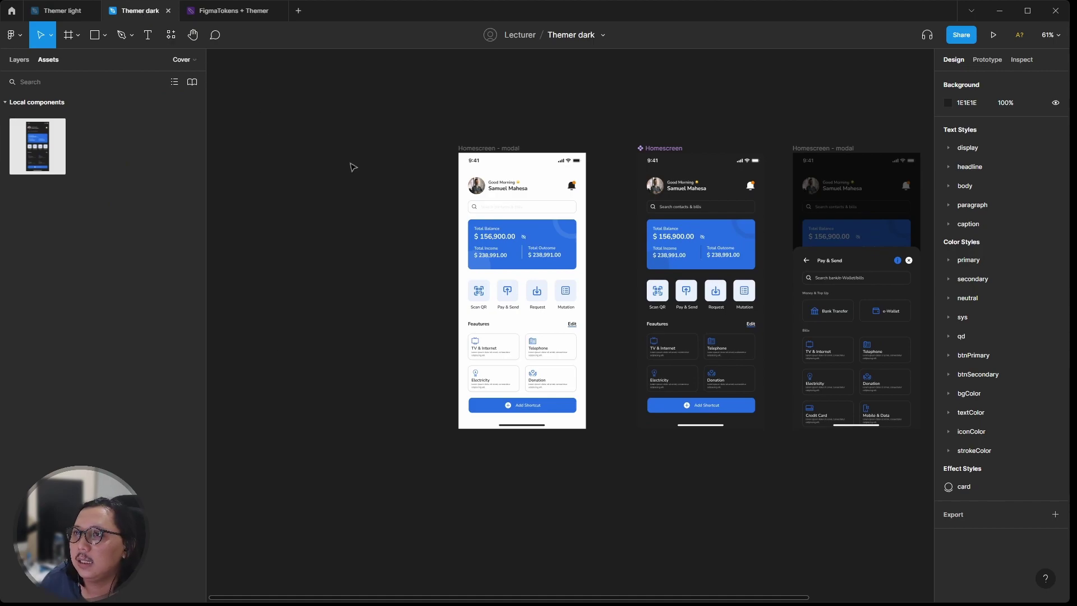
{"action": "left_click", "coordinate": [6, 102]}
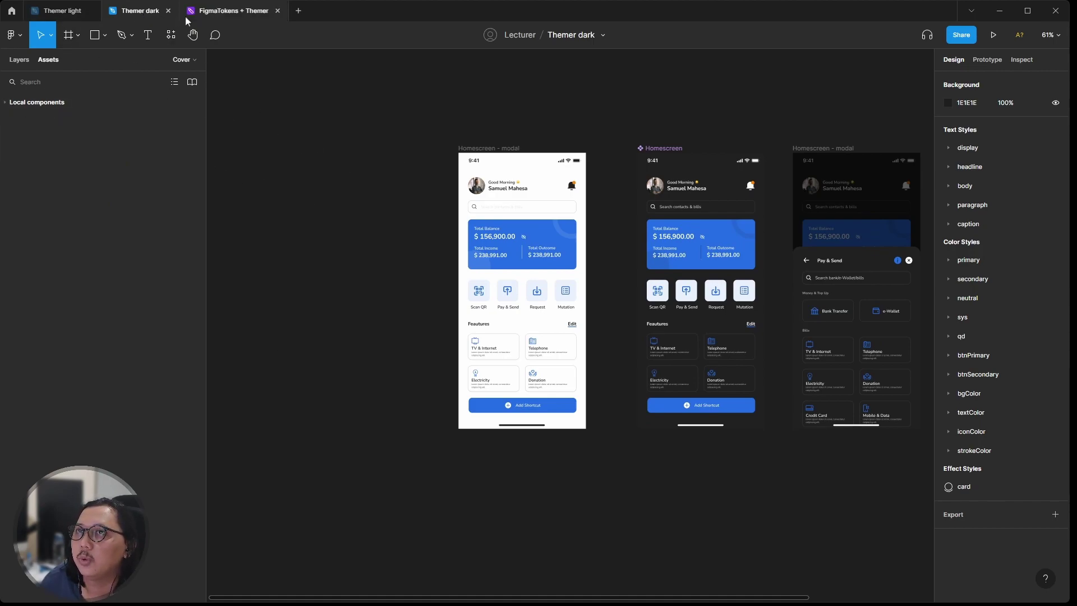
Step: Check the workflow board, return to the Themer dark file, and open Figma Tokens with its window clear of the frames
{"action": "left_click", "coordinate": [224, 11]}
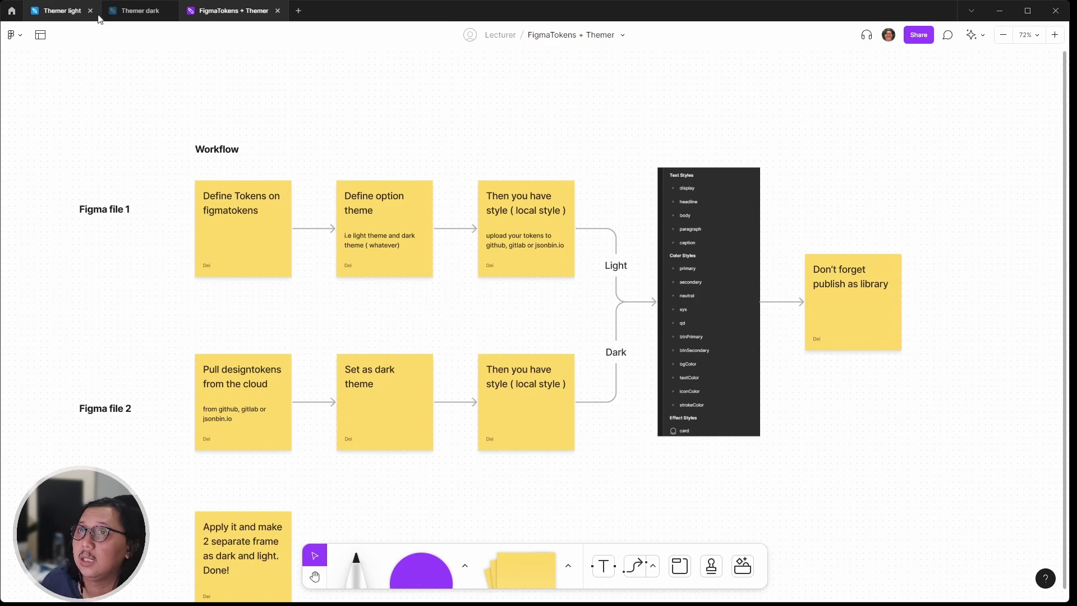
{"action": "left_click", "coordinate": [115, 13]}
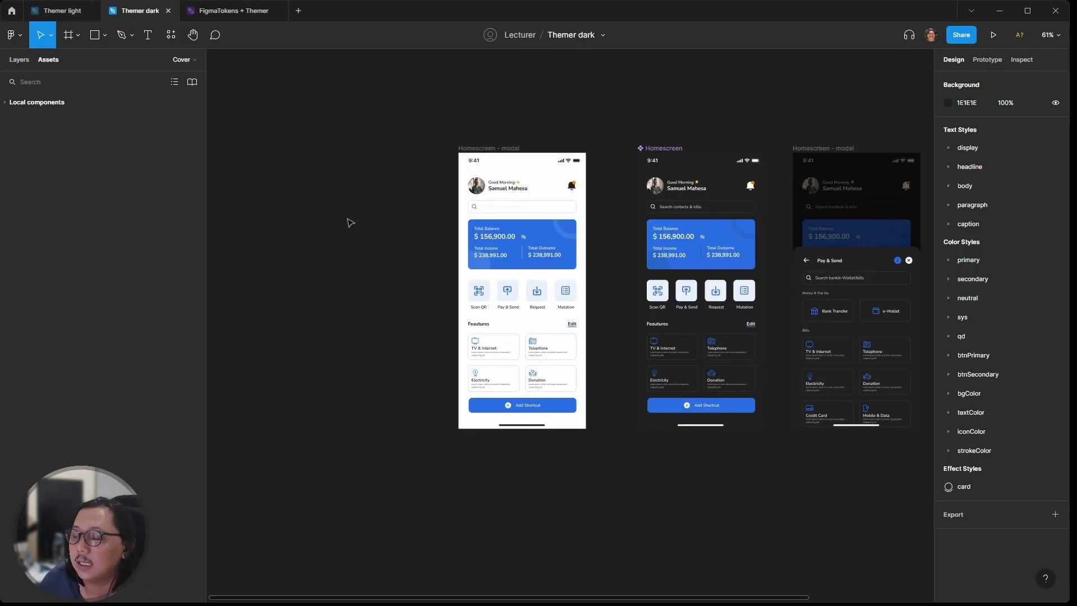
{"action": "key", "text": "ctrl+slash"}
{"action": "key", "text": "Down"}
{"action": "key", "text": "Return"}
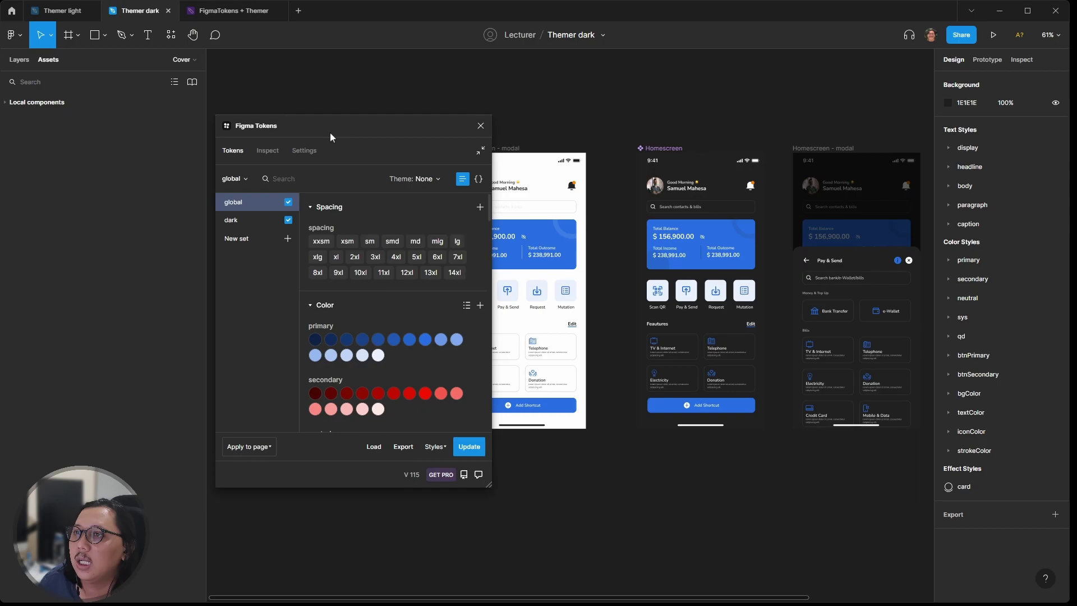
{"action": "left_click_drag", "start_coordinate": [330, 134], "coordinate": [294, 111]}
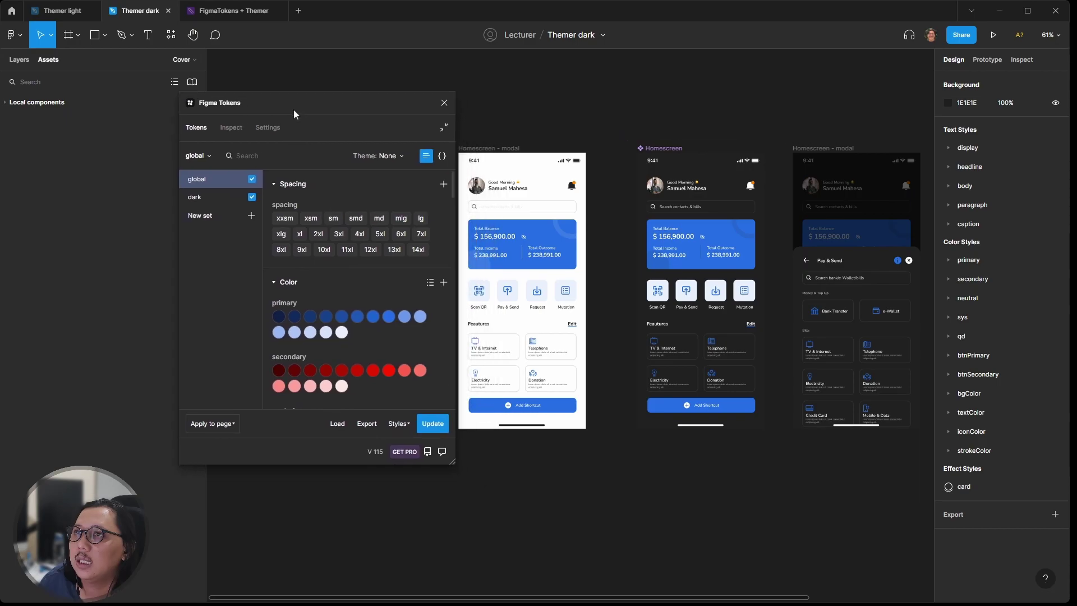
Step: Show the JSONbin token storage in the Figma Tokens settings and look through its saved credentials
{"action": "left_click", "coordinate": [267, 127]}
{"action": "left_click", "coordinate": [302, 225]}
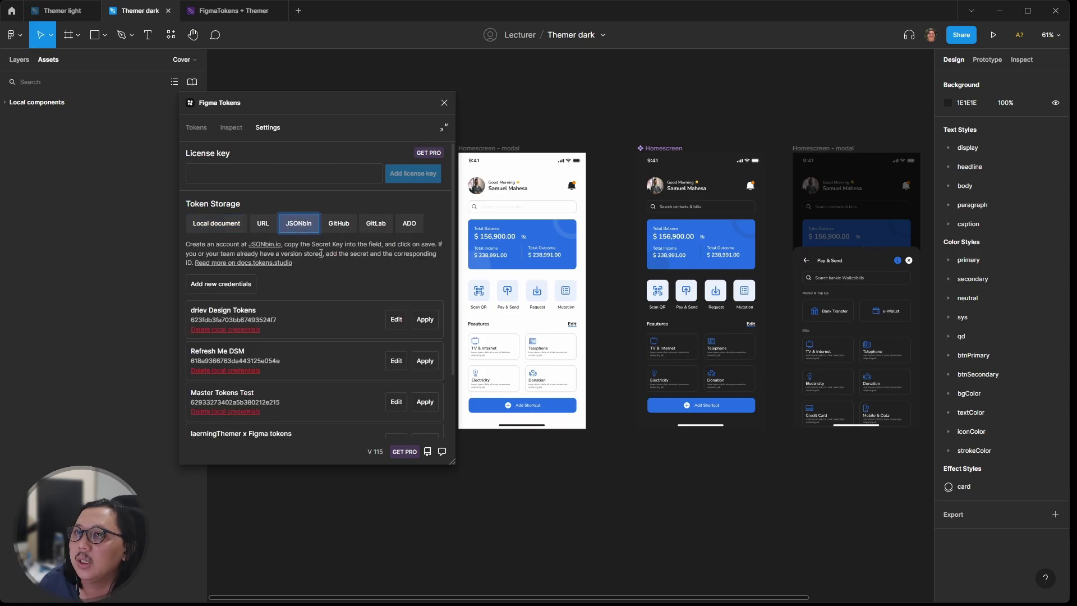
{"action": "scroll", "coordinate": [295, 246], "scroll_direction": "down", "scroll_amount": 3}
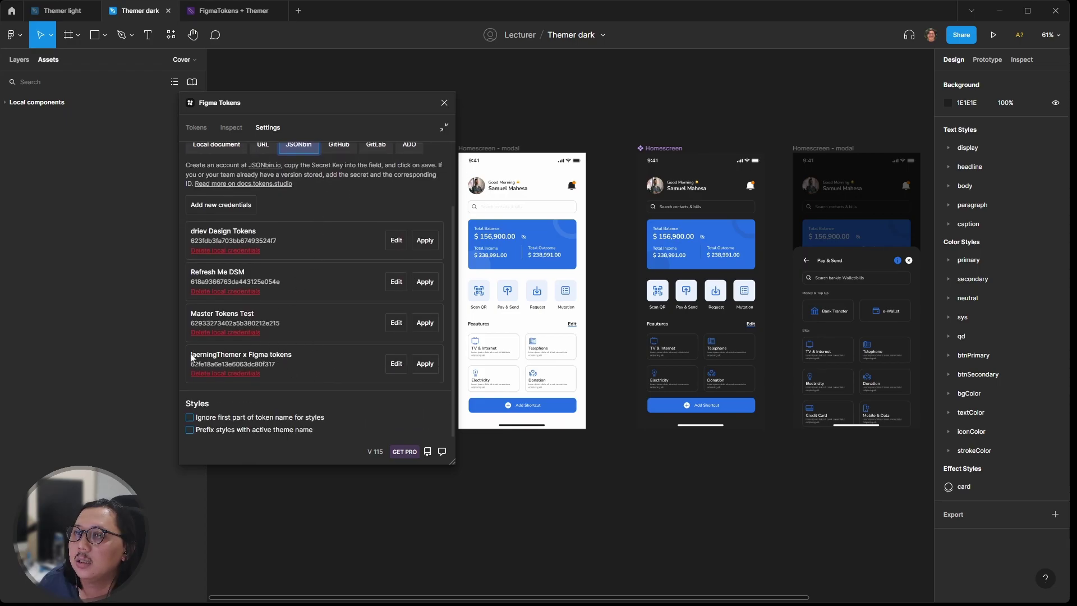
{"action": "scroll", "coordinate": [331, 354], "scroll_direction": "up", "scroll_amount": 3}
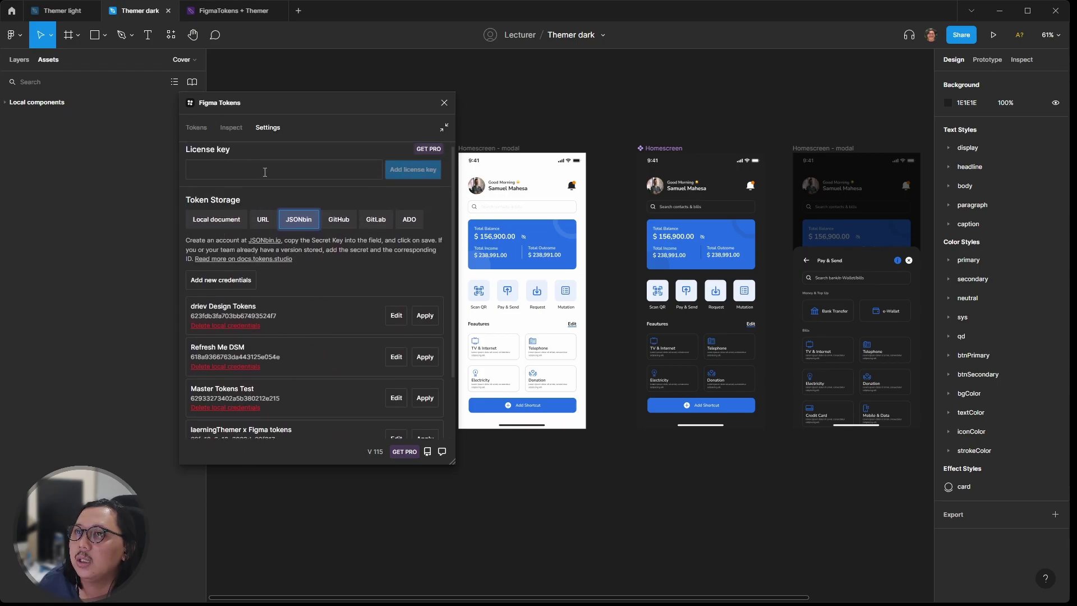
Step: Look through the global token set's spacing and color tokens in Figma Tokens in the Themer dark file
{"action": "left_click", "coordinate": [198, 128]}
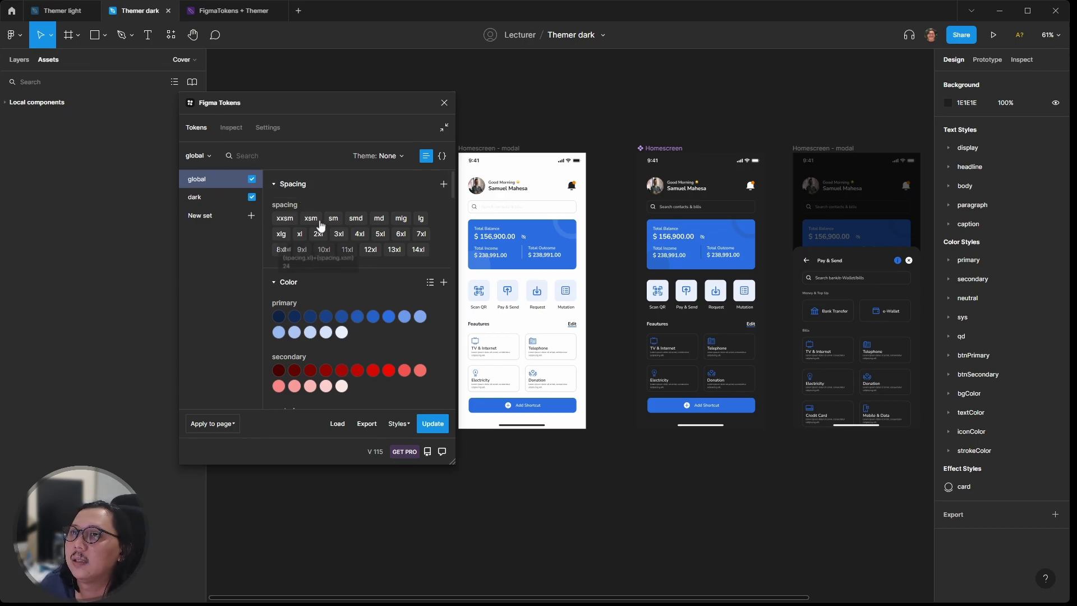
{"action": "scroll", "coordinate": [325, 264], "scroll_direction": "down", "scroll_amount": 1}
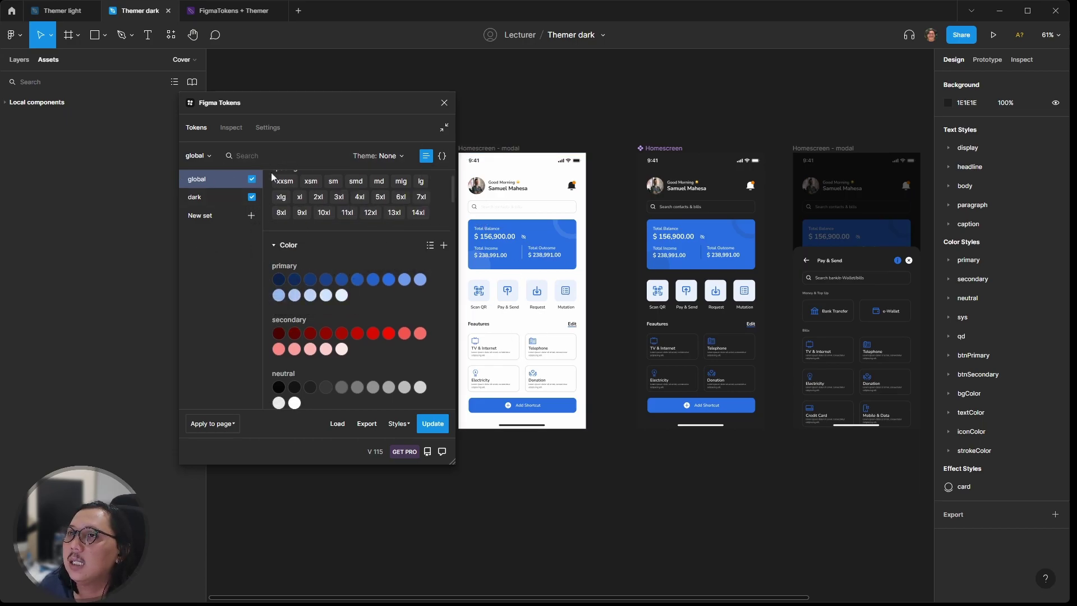
{"action": "left_click", "coordinate": [62, 11]}
{"action": "left_click", "coordinate": [143, 11]}
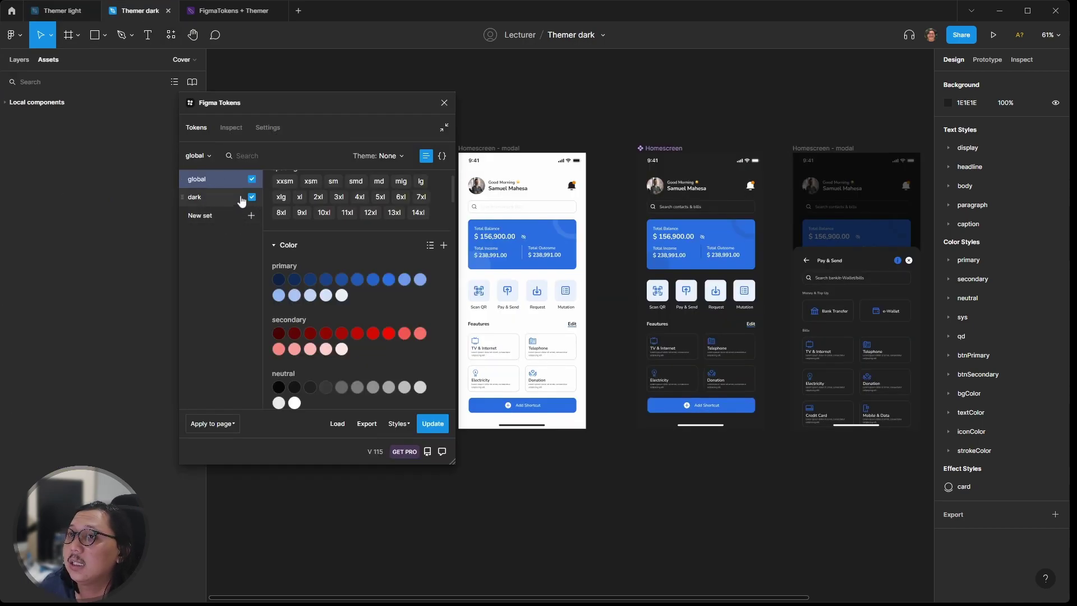
Step: Open Figma Tokens in the Themer light file to compare its enabled token sets with those of the Themer dark file
{"action": "left_click", "coordinate": [59, 11]}
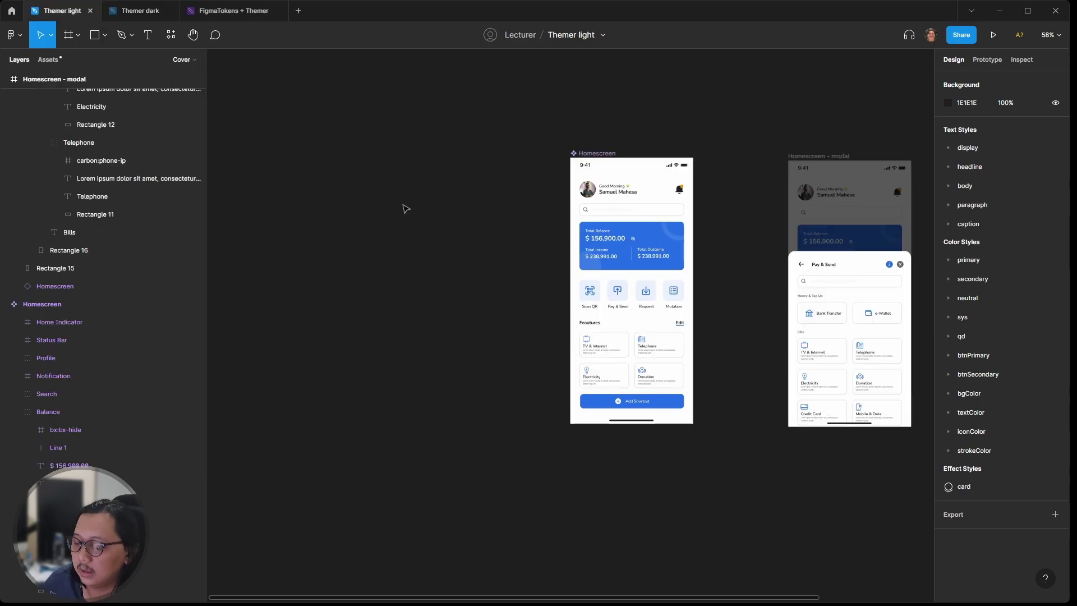
{"action": "key", "text": "ctrl+/"}
{"action": "key", "text": "Down"}
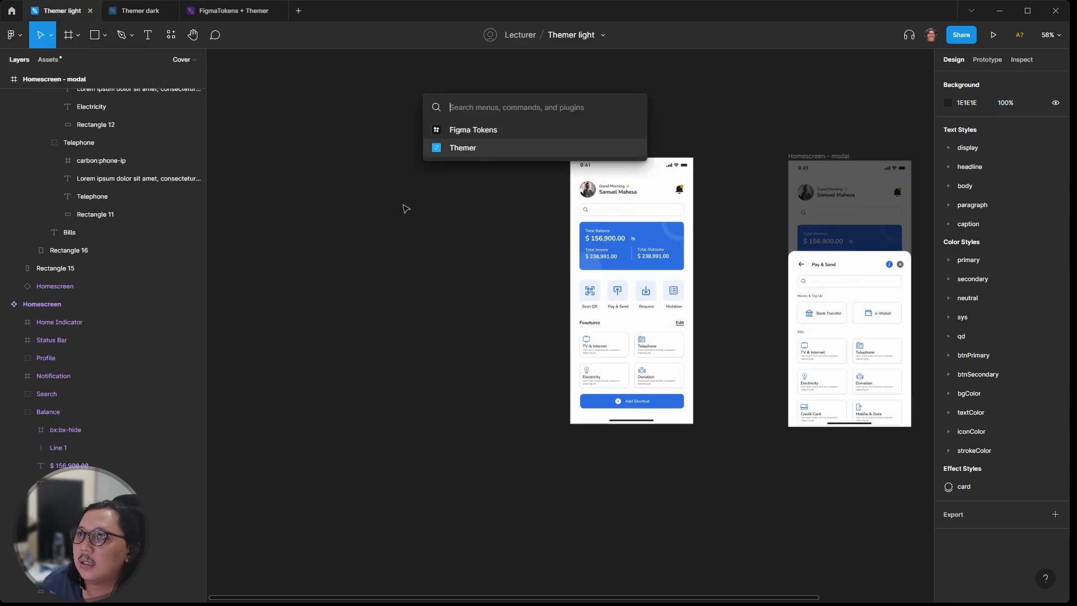
{"action": "key", "text": "Up"}
{"action": "key", "text": "Return"}
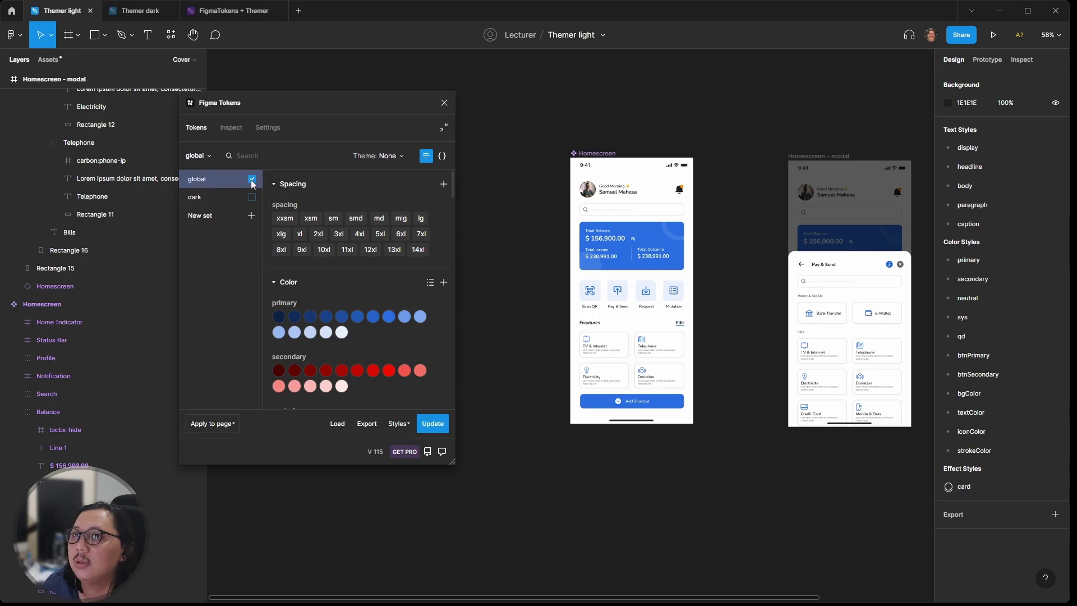
{"action": "left_click", "coordinate": [145, 8]}
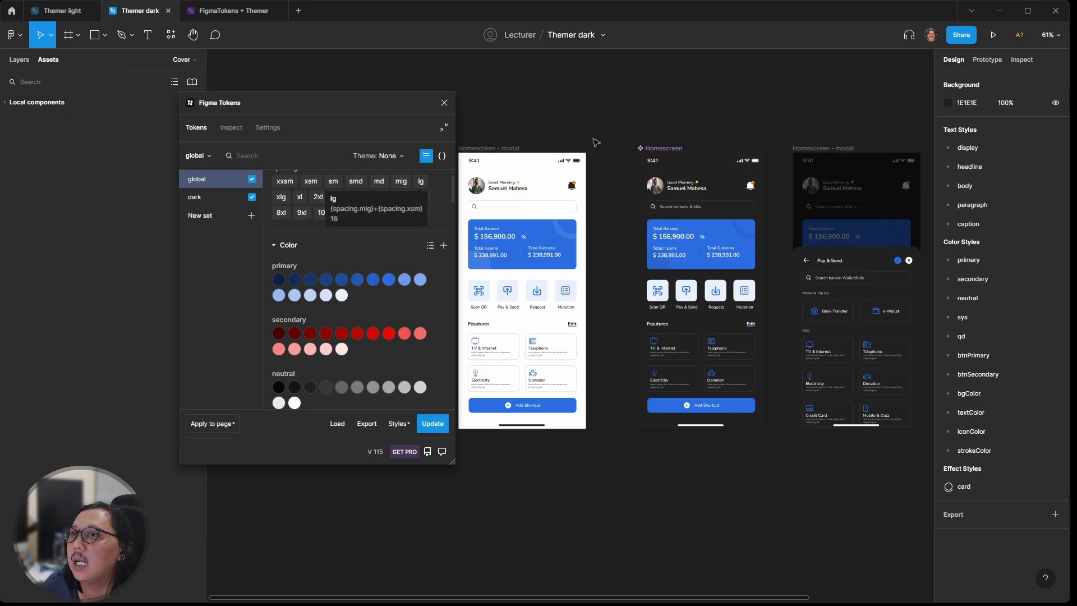
Step: Delete the light-colored Homescreen - modal frame beside the dark Homescreen frame
{"action": "left_click", "coordinate": [510, 147]}
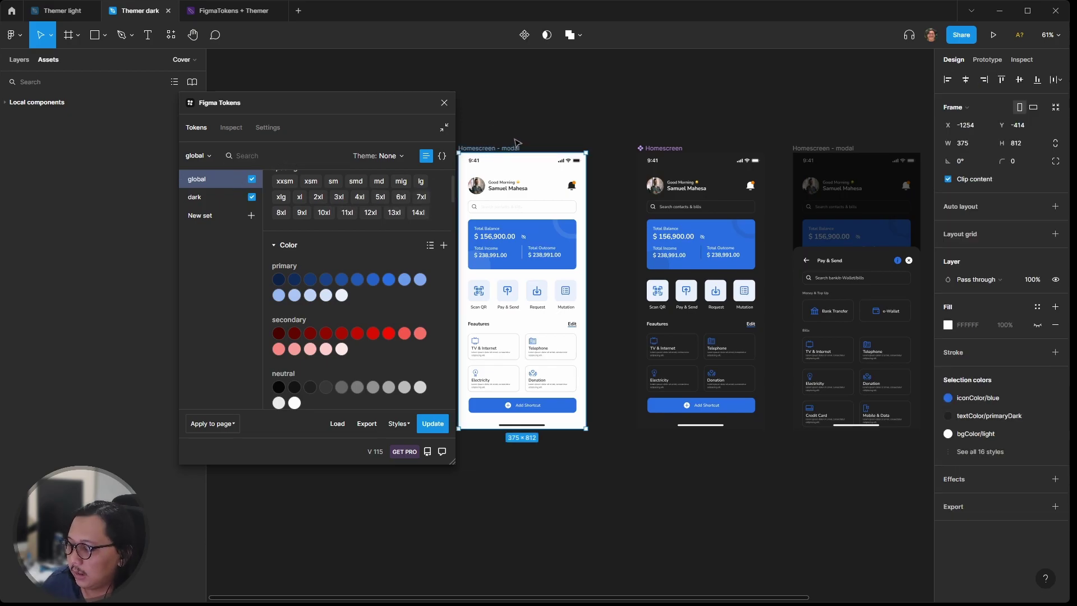
{"action": "key", "text": "Delete"}
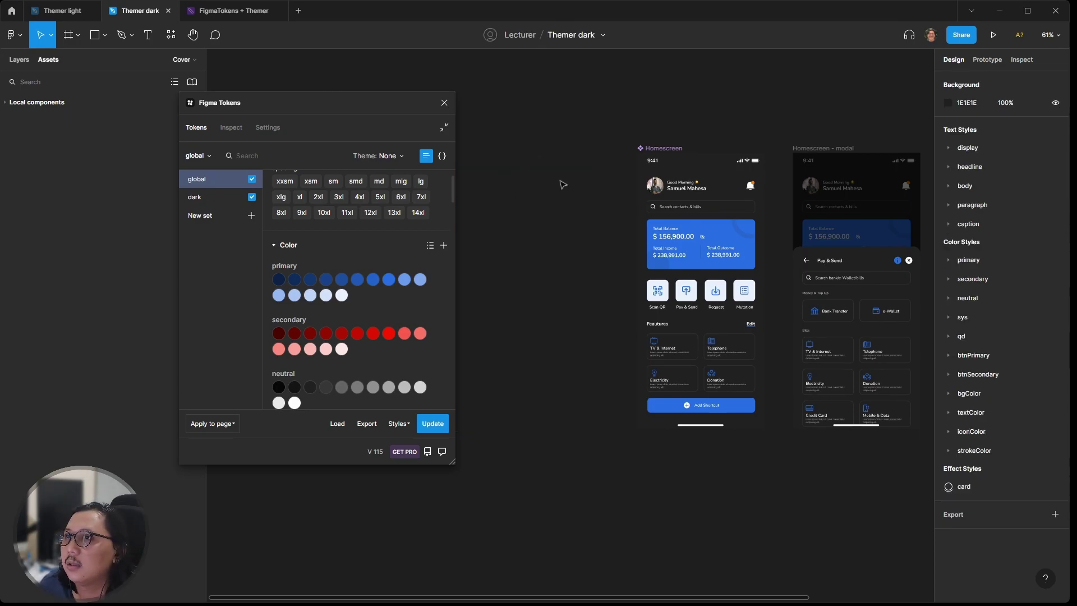
{"action": "scroll", "coordinate": [564, 184], "scroll_direction": "right", "scroll_amount": 3}
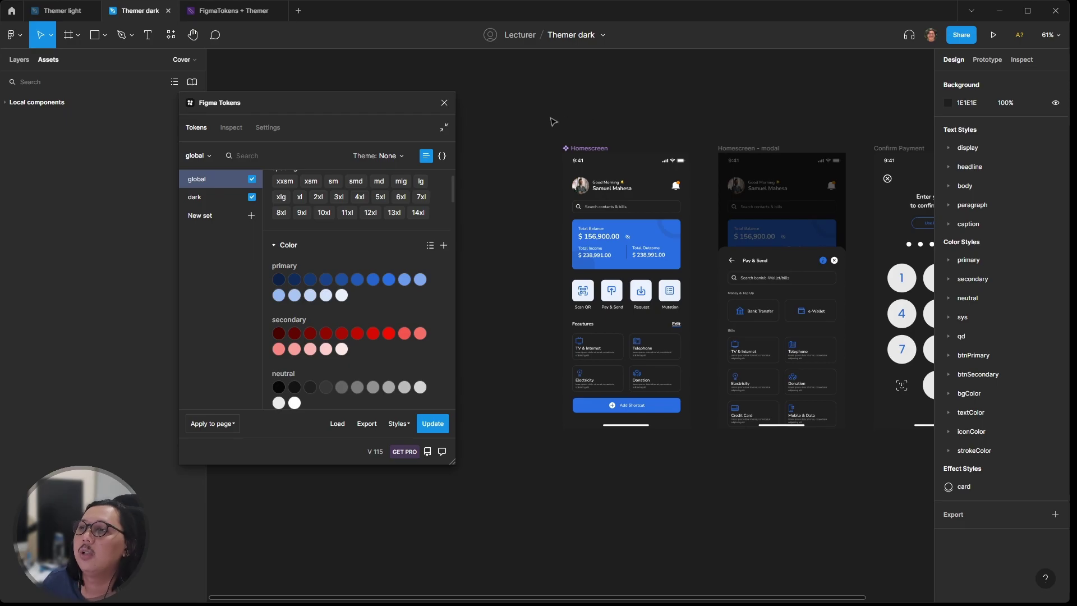
Step: Review the FigmaTokens + Themer workflow board and return to the Themer dark file
{"action": "left_click", "coordinate": [238, 12]}
{"action": "scroll", "coordinate": [321, 256], "scroll_direction": "down", "scroll_amount": 3}
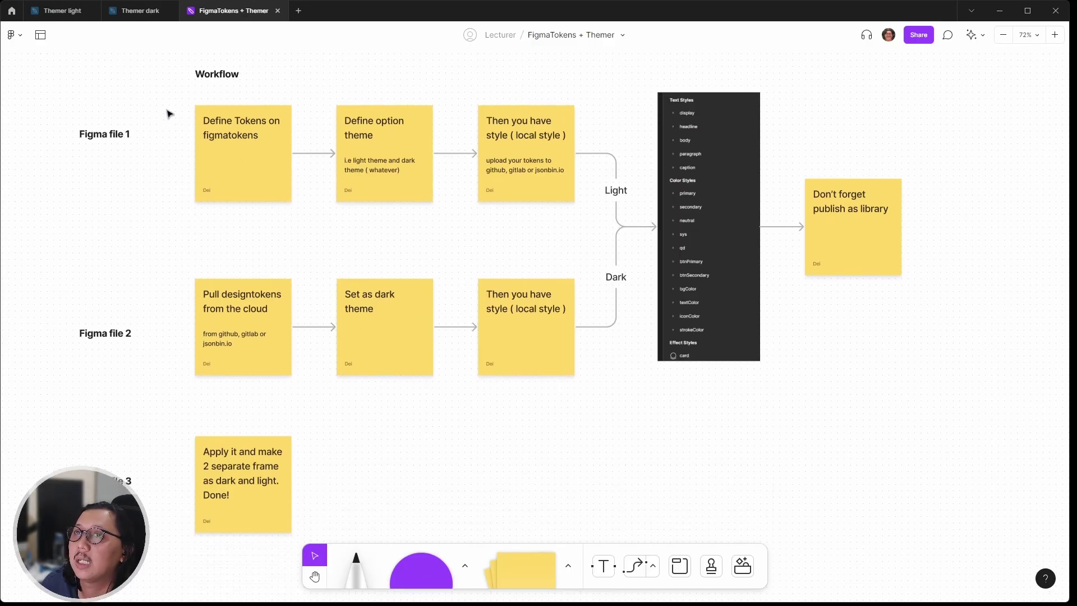
{"action": "left_click", "coordinate": [112, 11]}
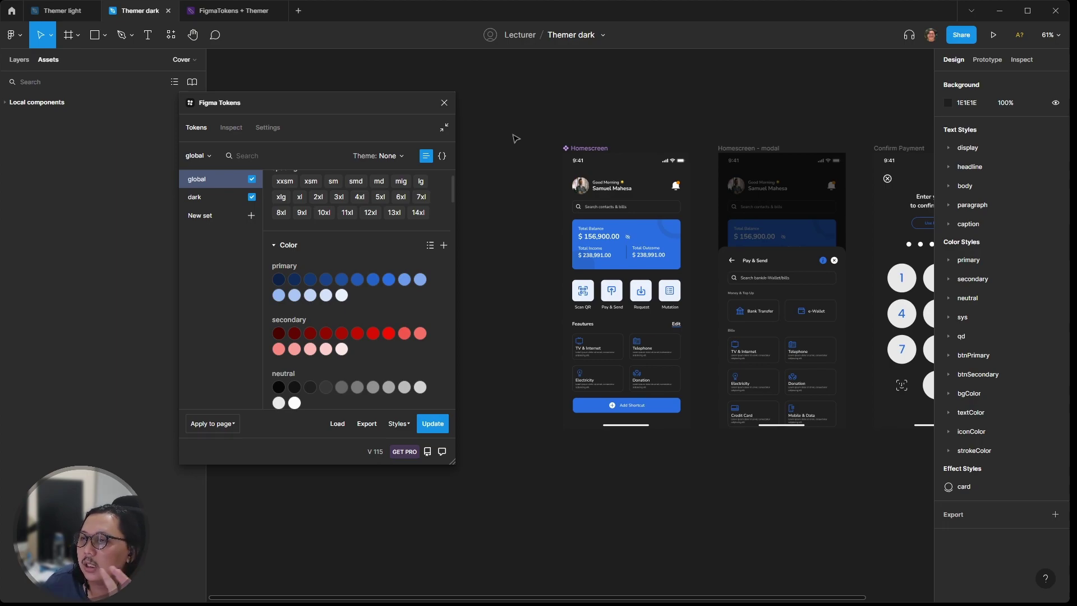
Step: Close Figma Tokens and open the Themer plugin with its window clear of the dark frames
{"action": "left_click", "coordinate": [444, 103]}
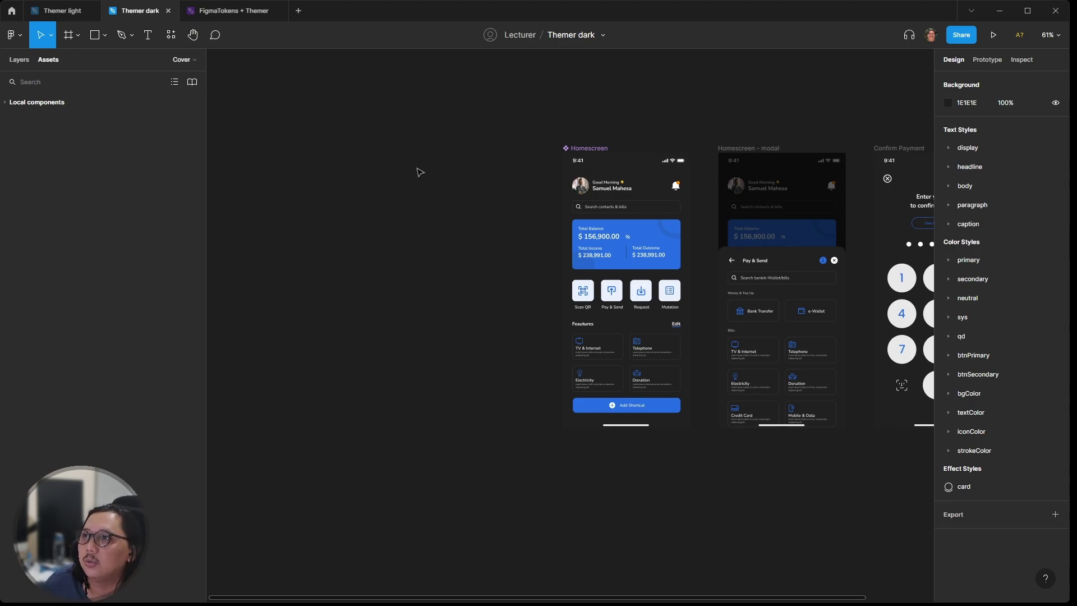
{"action": "key", "text": "ctrl+slash"}
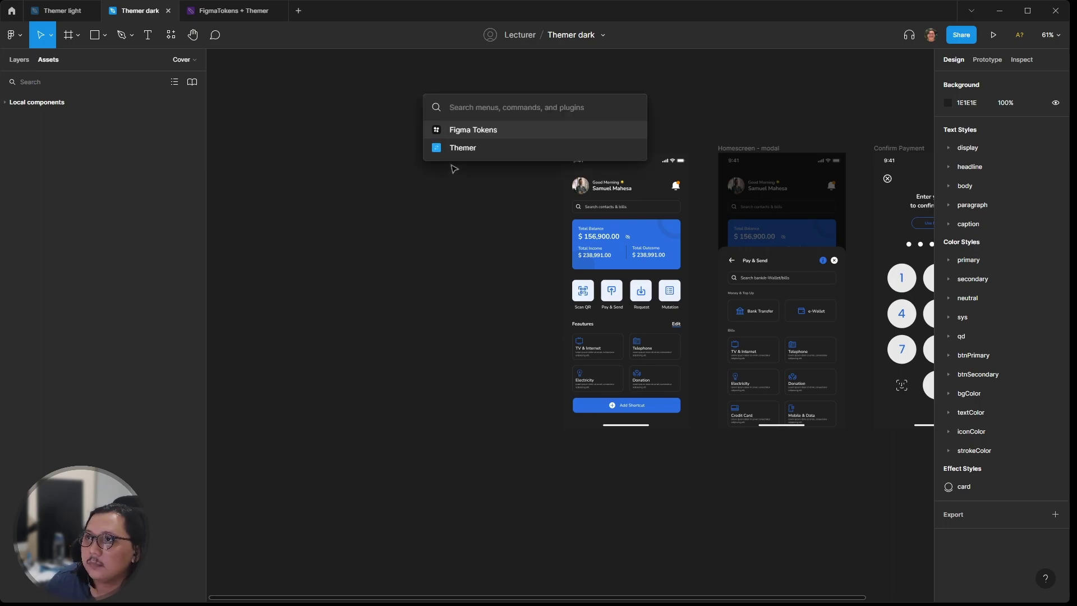
{"action": "left_click", "coordinate": [392, 192]}
{"action": "right_click", "coordinate": [347, 171]}
{"action": "left_click", "coordinate": [319, 144]}
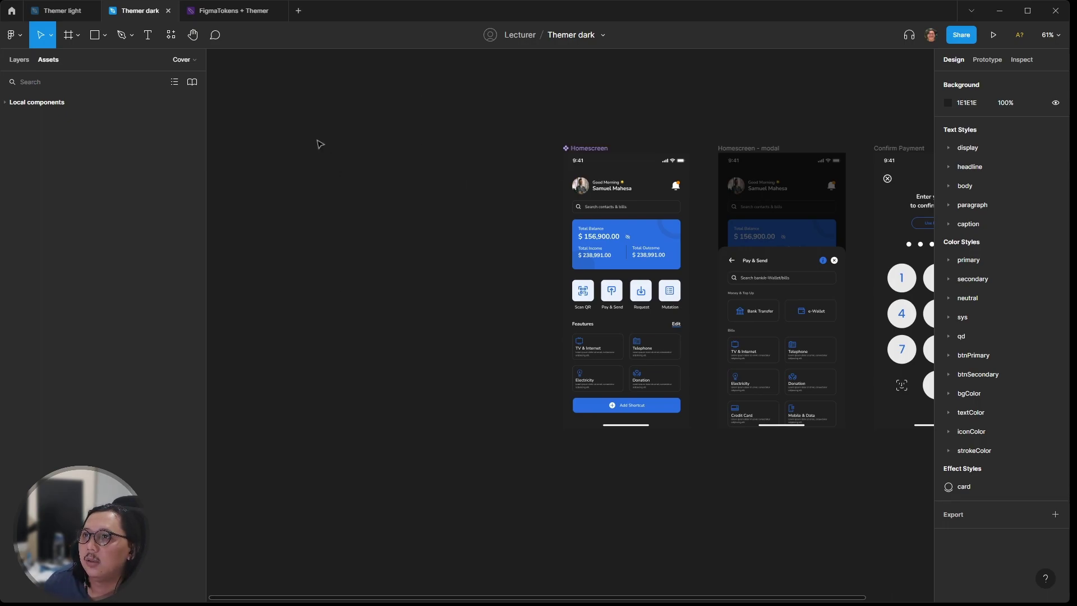
{"action": "key", "text": "ctrl+slash"}
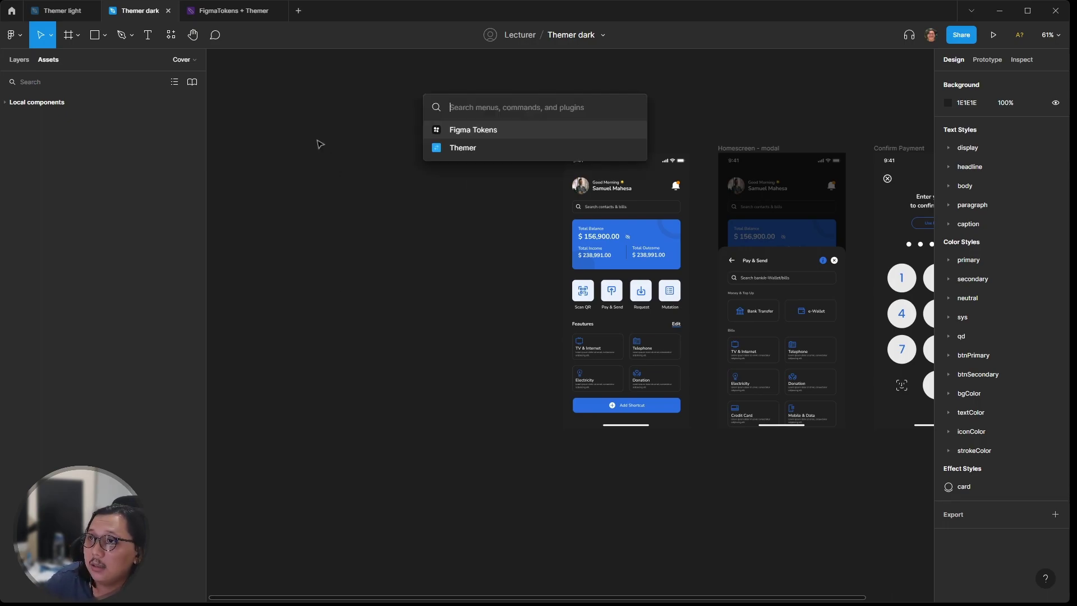
{"action": "left_click", "coordinate": [454, 149]}
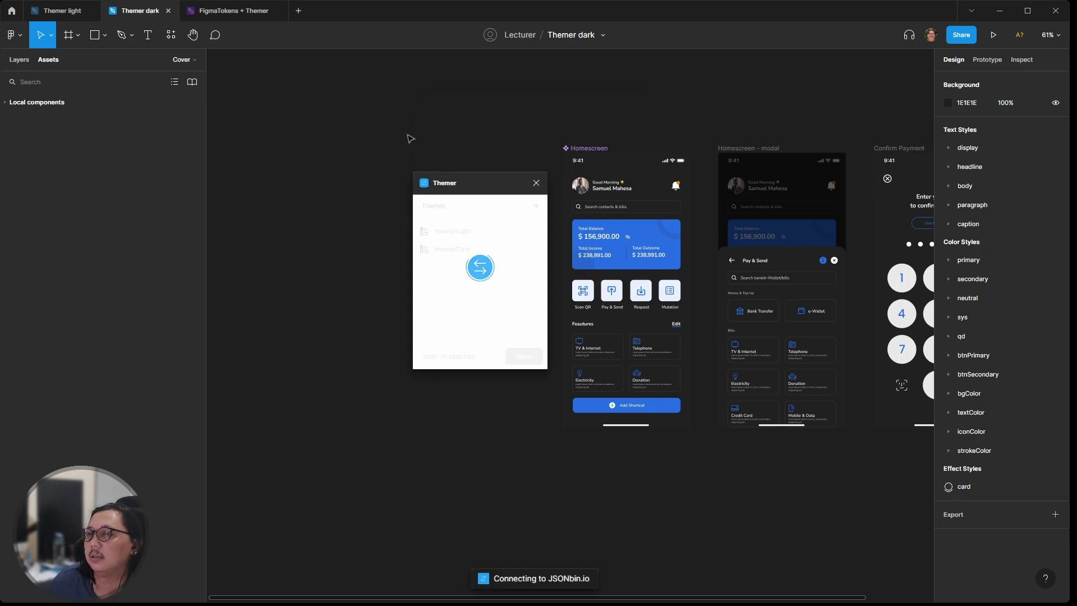
{"action": "left_click_drag", "start_coordinate": [500, 182], "coordinate": [388, 218]}
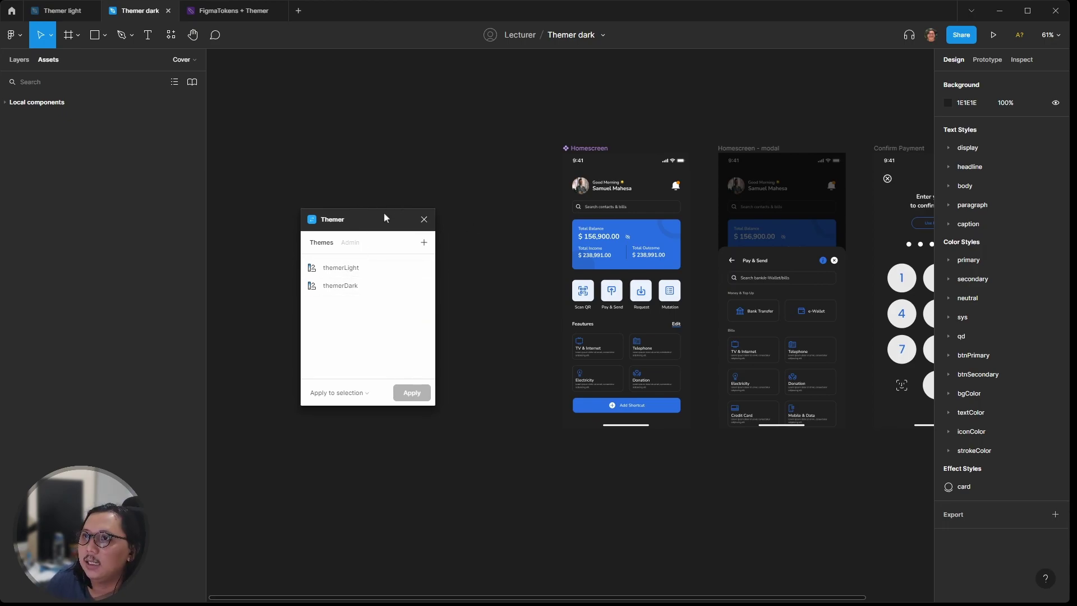
{"action": "left_click_drag", "start_coordinate": [380, 219], "coordinate": [387, 178]}
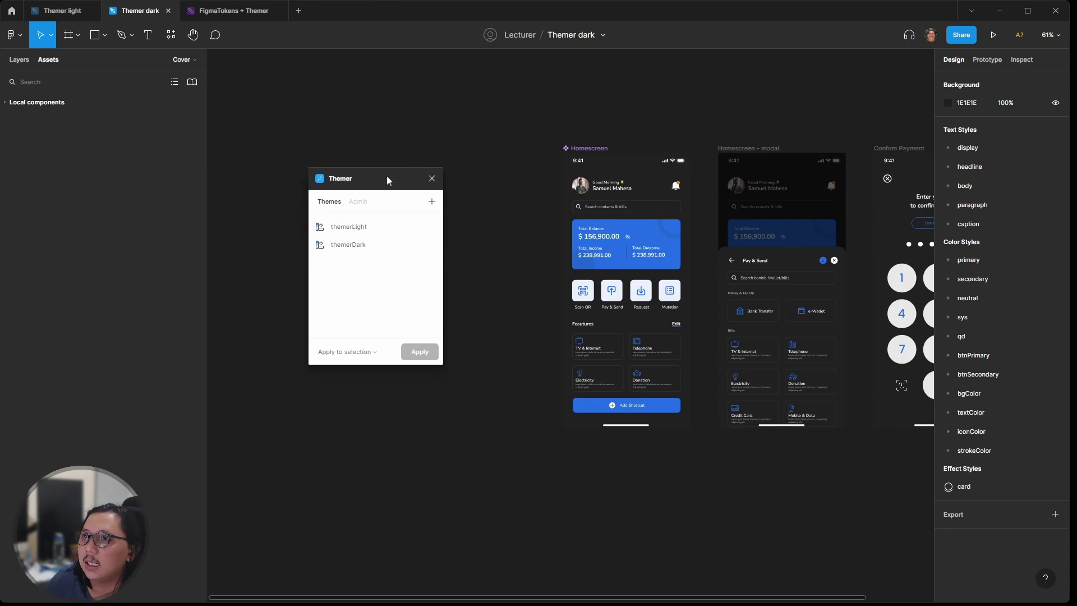
Step: Expand the btnPrimary color styles, and delete the themerLight and themerDark themes from Themer
{"action": "left_click", "coordinate": [348, 232]}
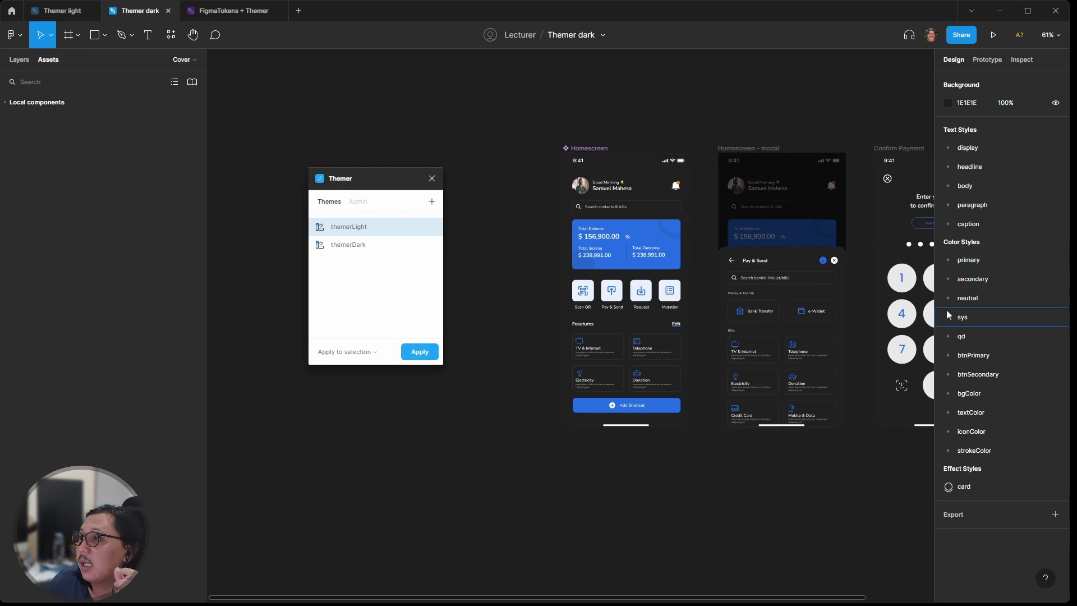
{"action": "left_click", "coordinate": [951, 357]}
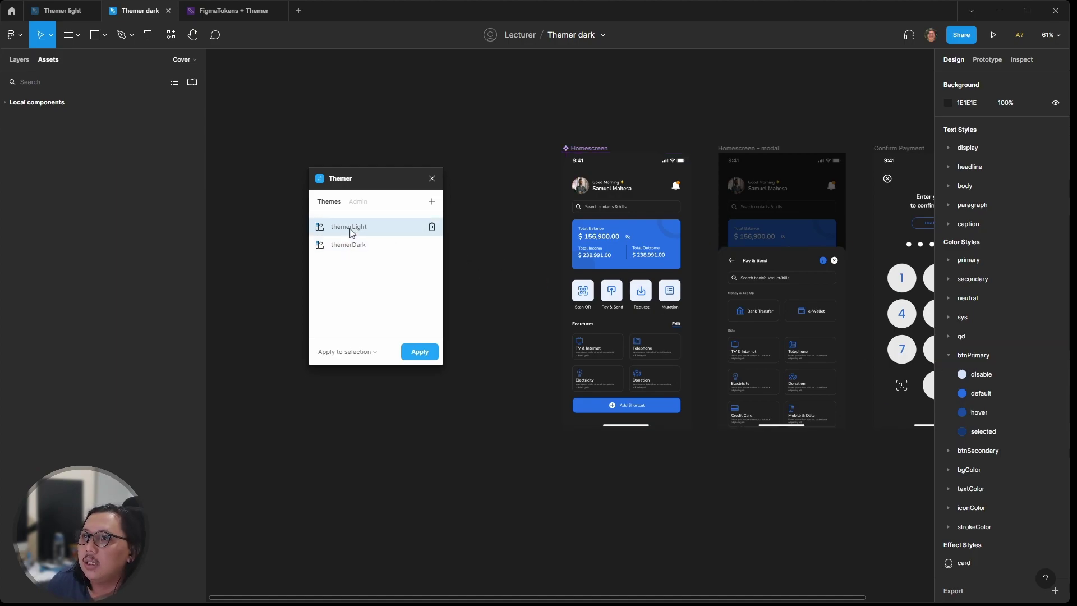
{"action": "left_click", "coordinate": [432, 231]}
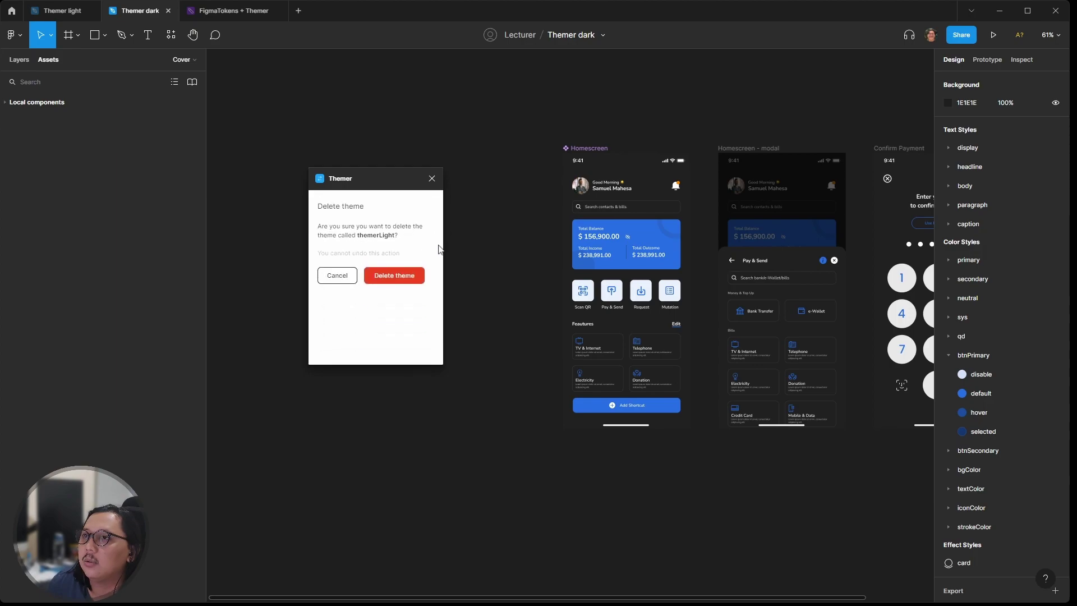
{"action": "left_click", "coordinate": [398, 275]}
{"action": "left_click", "coordinate": [431, 226]}
{"action": "left_click", "coordinate": [419, 275]}
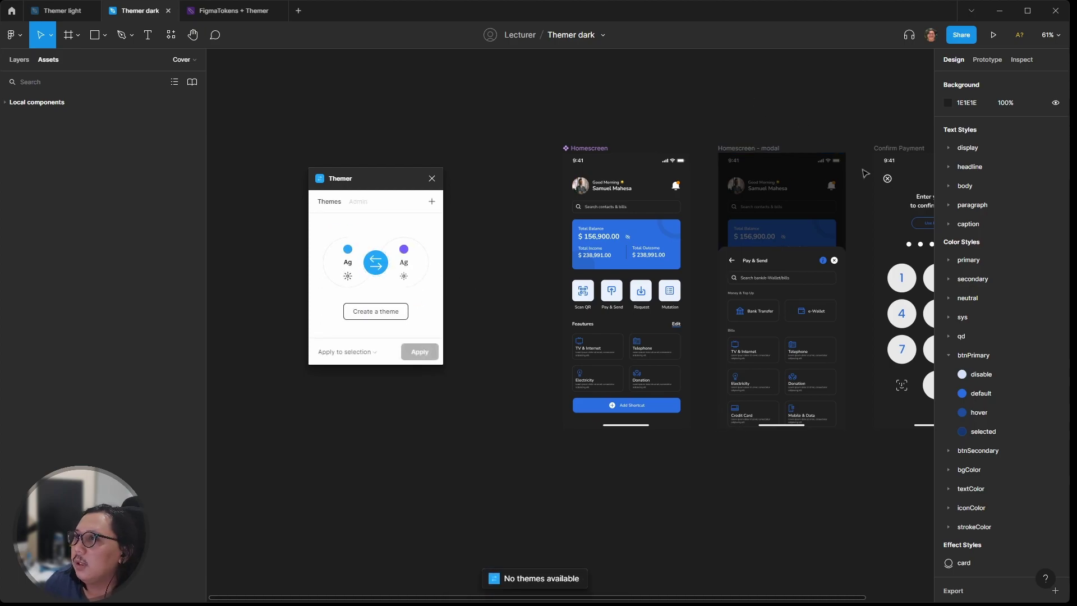
Step: Collapse the btnPrimary color styles and view the API key and bin URL fields in Themer's admin settings
{"action": "left_click", "coordinate": [948, 356]}
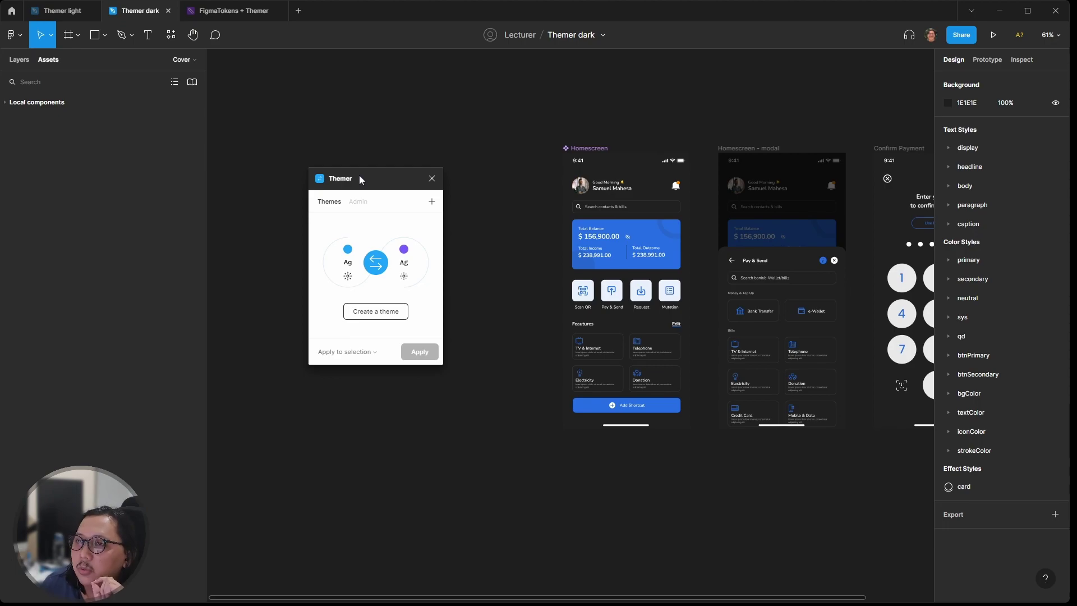
{"action": "left_click", "coordinate": [358, 201]}
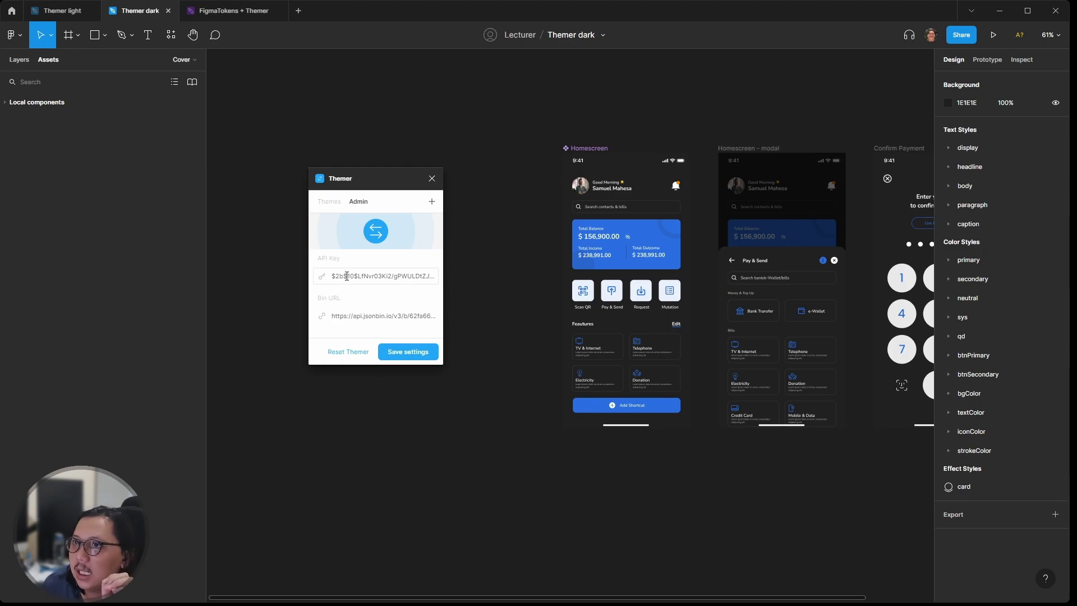
{"action": "left_click", "coordinate": [330, 204]}
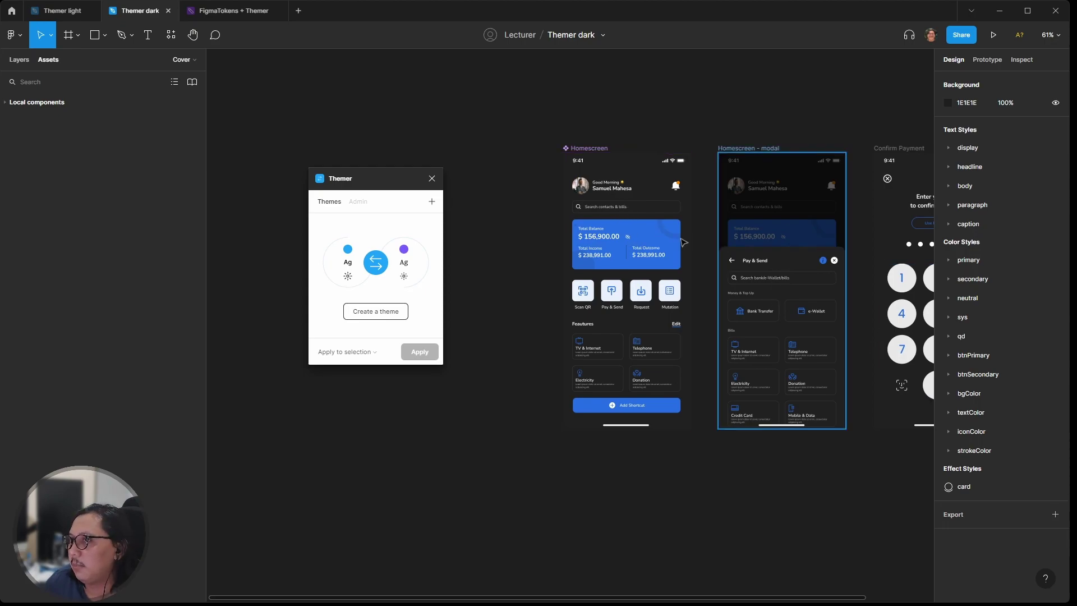
Step: Create a Themer theme named Dark Theme, sourced from all local styles with only color styles included
{"action": "left_click", "coordinate": [362, 313]}
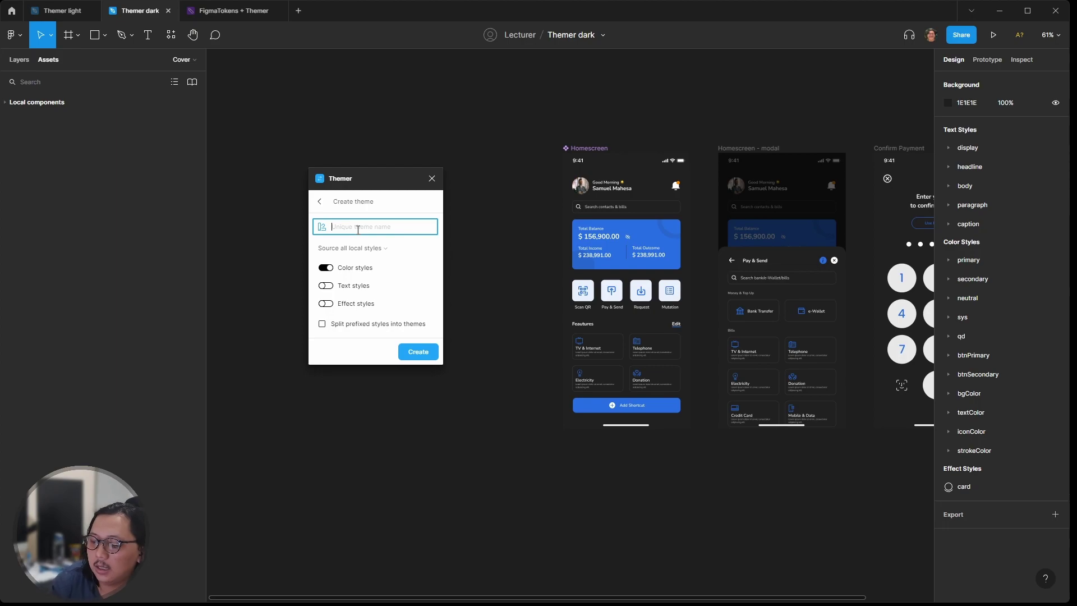
{"action": "type", "text": "dark"}
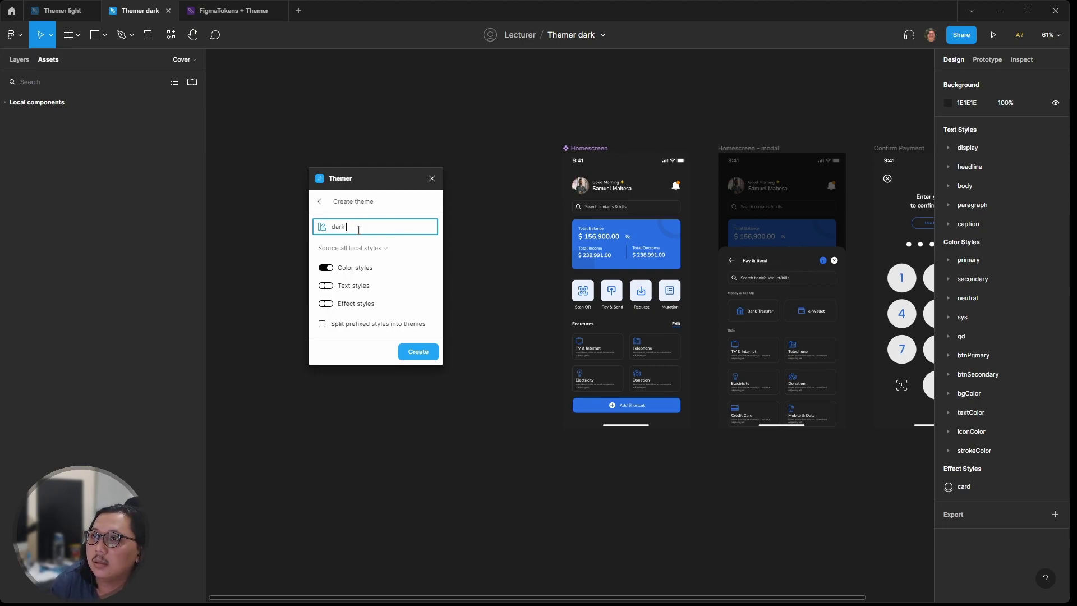
{"action": "key", "text": "BackSpace"}
{"action": "type", "text": "Da"}
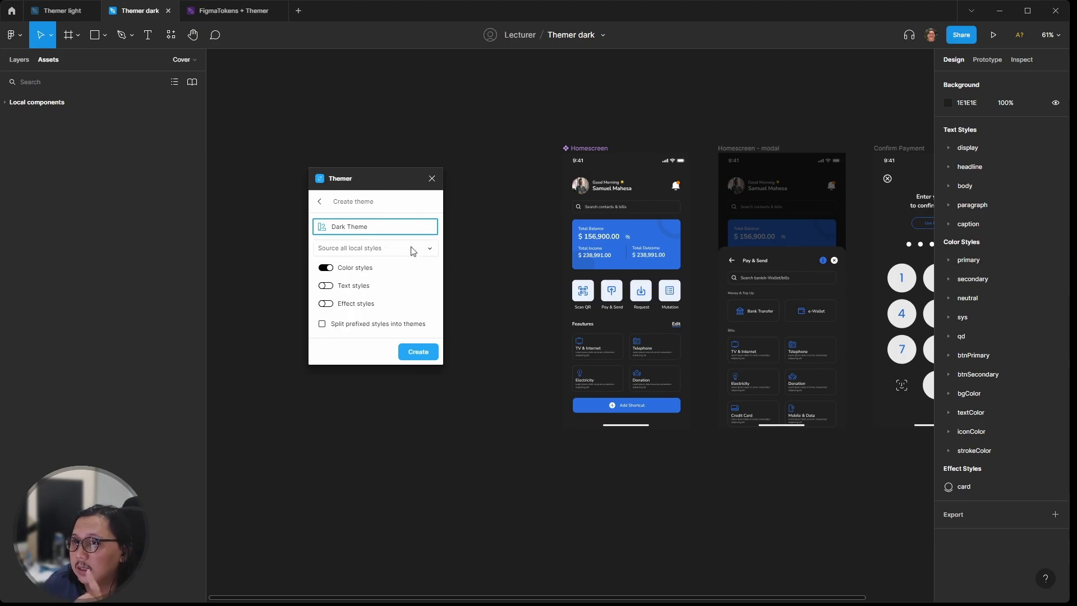
{"action": "left_click", "coordinate": [359, 253]}
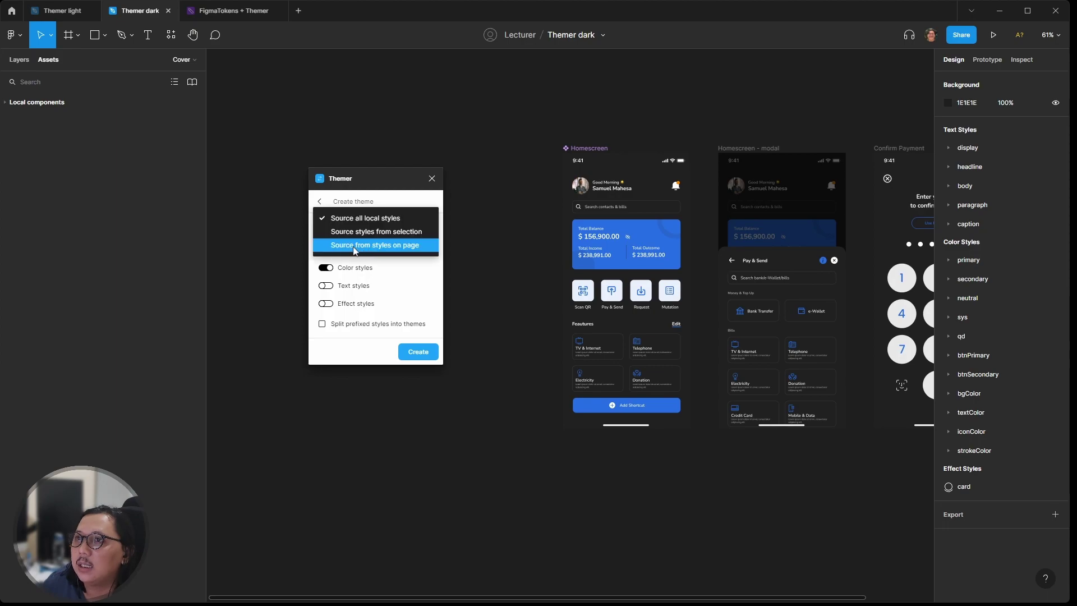
{"action": "left_click", "coordinate": [363, 218]}
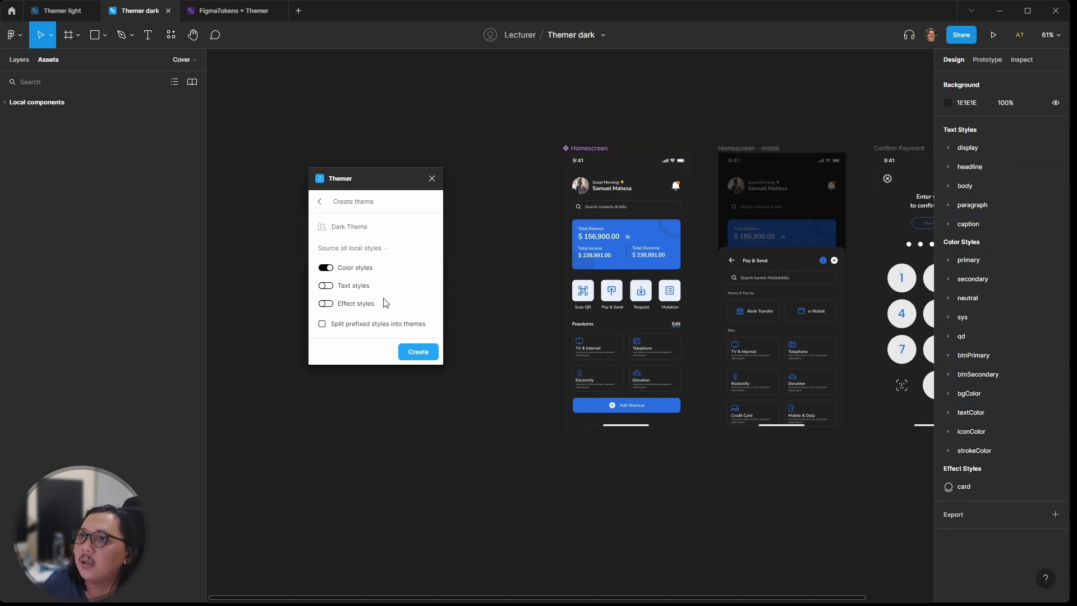
{"action": "left_click", "coordinate": [420, 353]}
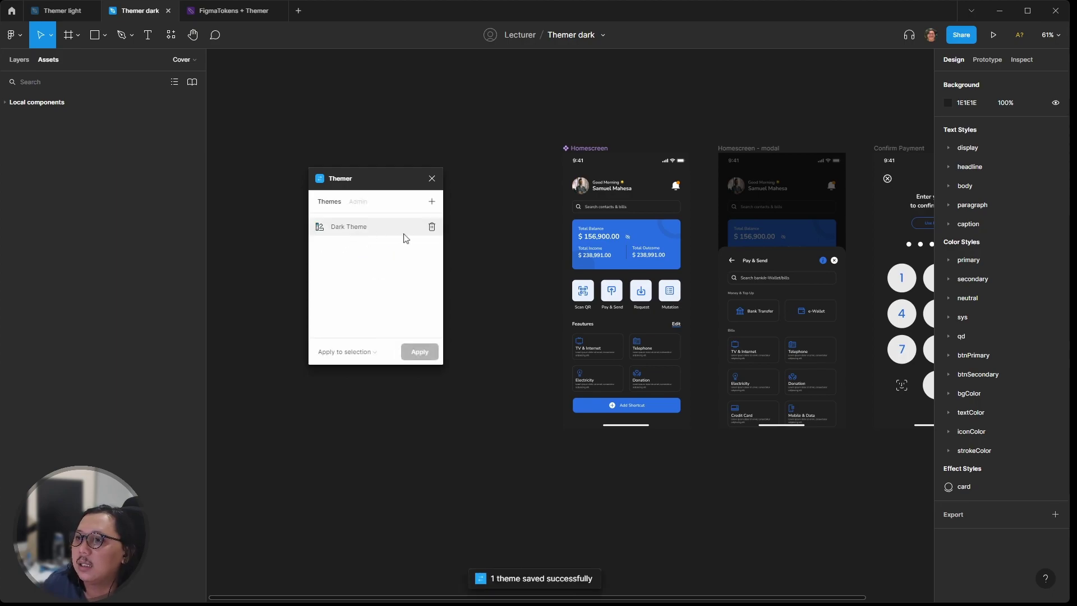
Step: Switch to the Themer light file, close Figma Tokens, and open the Themer plugin there
{"action": "left_click", "coordinate": [62, 11]}
{"action": "left_click", "coordinate": [444, 104]}
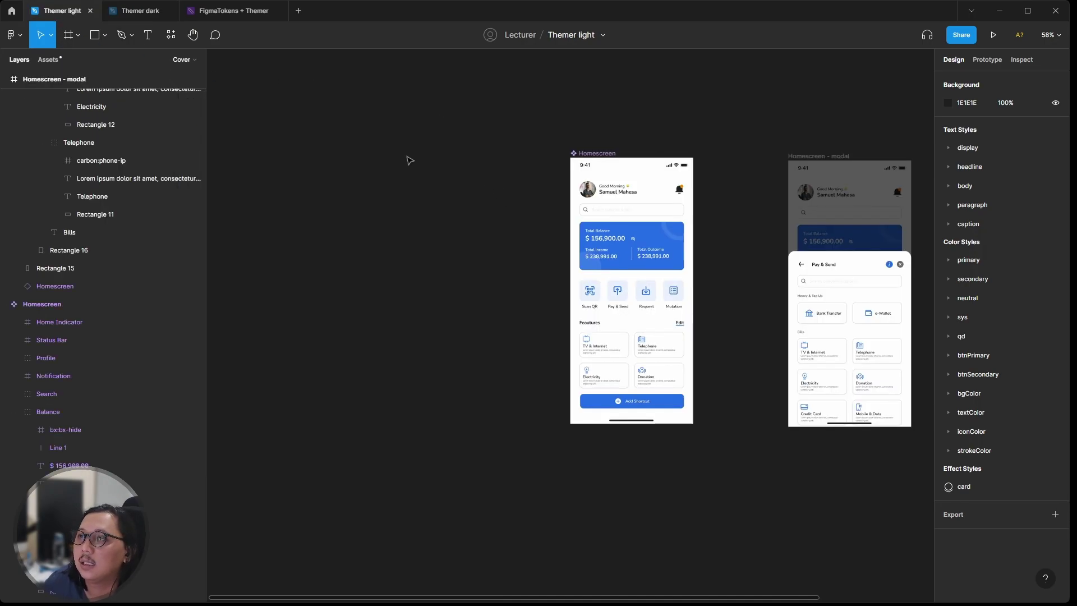
{"action": "key", "text": "ctrl+slash"}
{"action": "key", "text": "Down"}
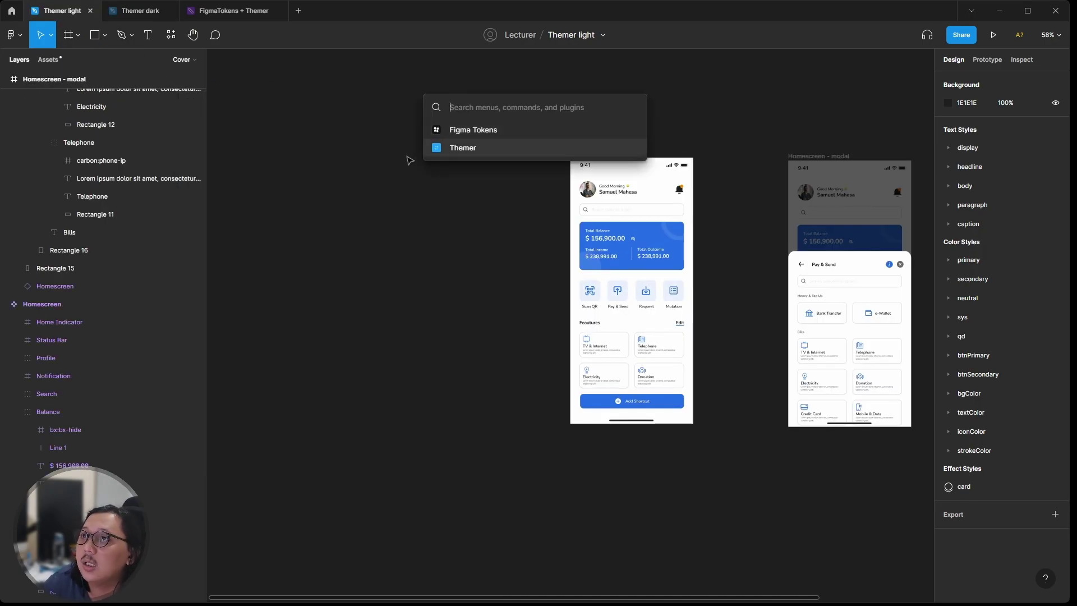
{"action": "key", "text": "Return"}
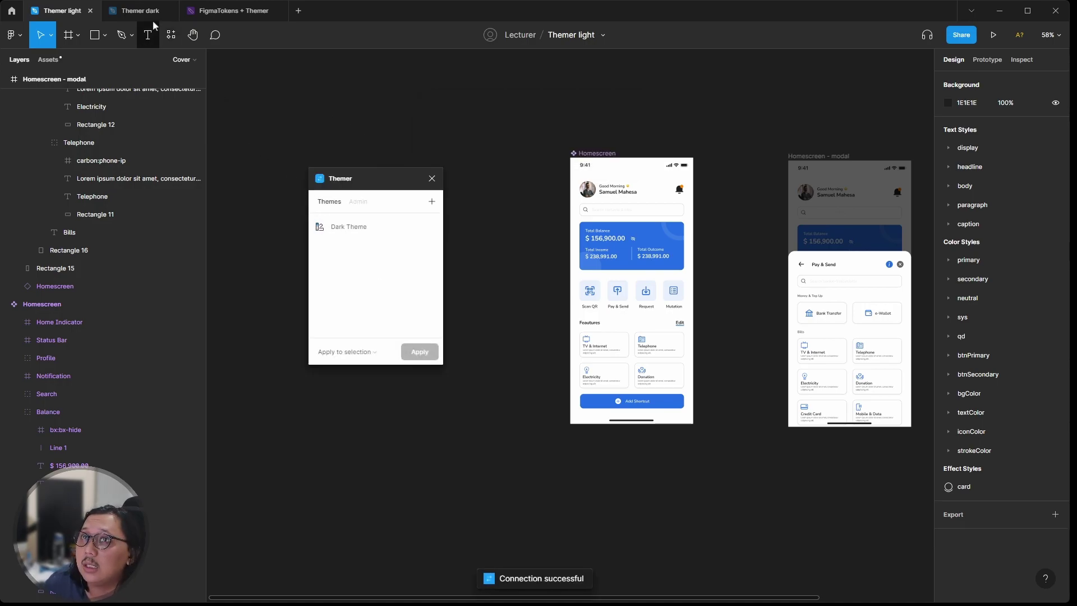
Step: Create a Themer theme named Light Theme in the Themer light file, sourced from all local styles with only color styles included
{"action": "left_click", "coordinate": [140, 11]}
{"action": "left_click", "coordinate": [64, 11]}
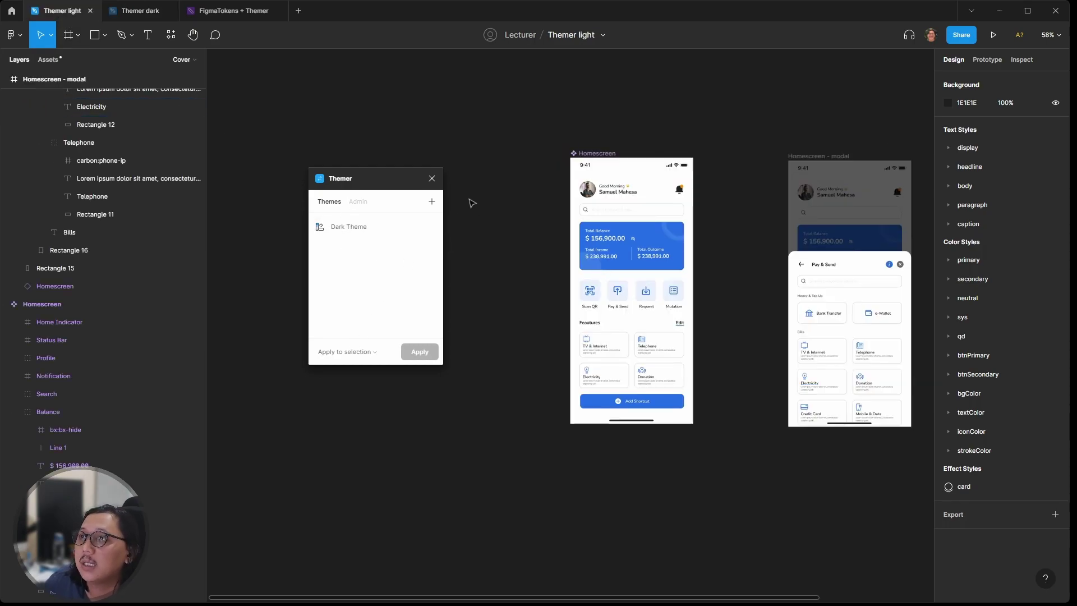
{"action": "left_click", "coordinate": [431, 202]}
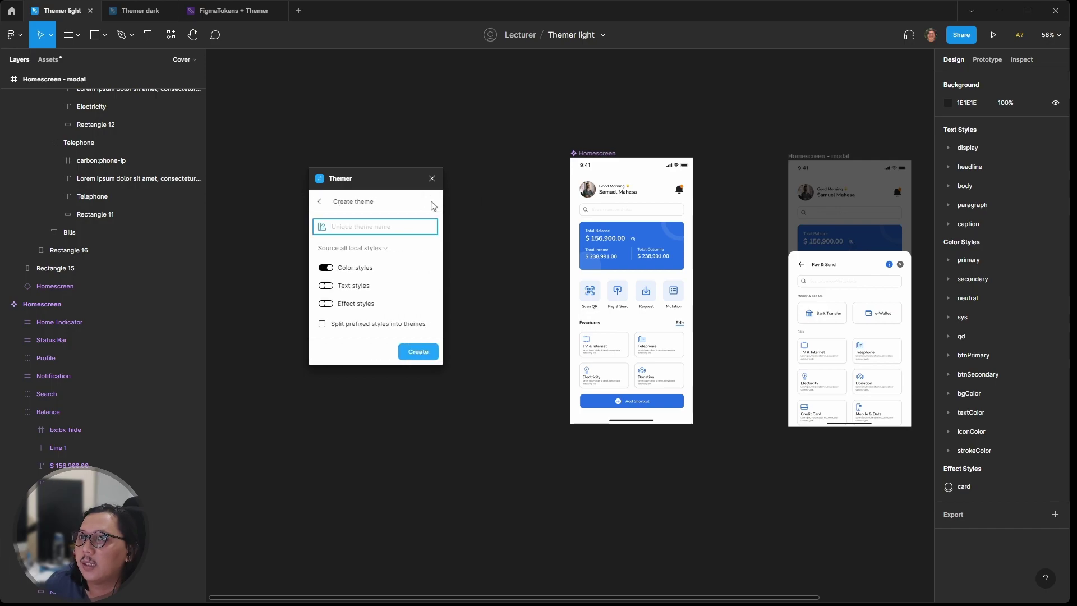
{"action": "type", "text": "Light Theme"}
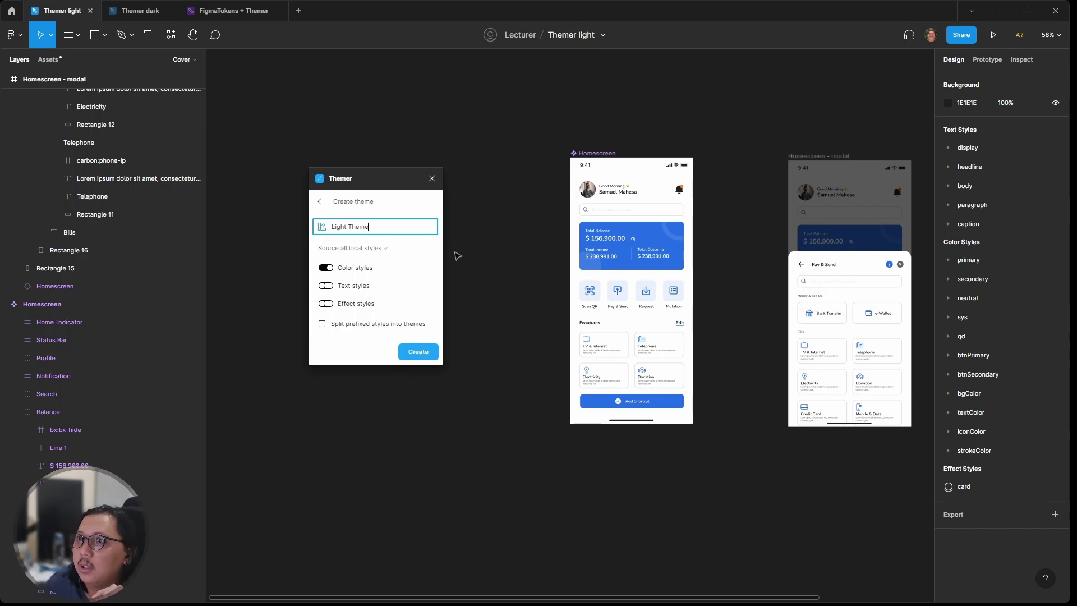
{"action": "left_click", "coordinate": [428, 353]}
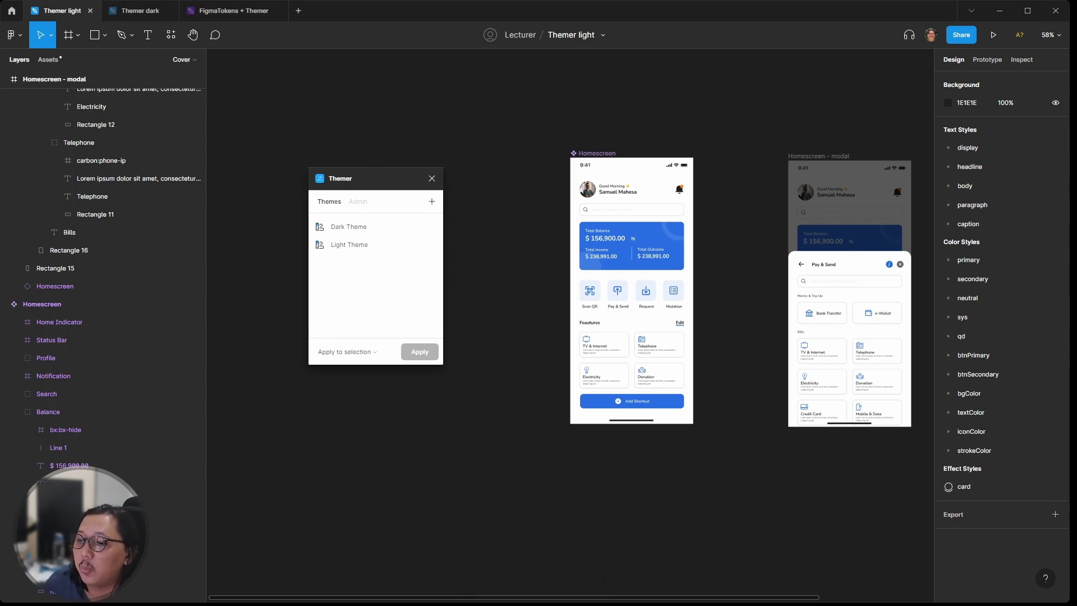
Step: Close the Themer plugin in both the Themer dark and Themer light files, and show the light file's assets
{"action": "left_click", "coordinate": [250, 10]}
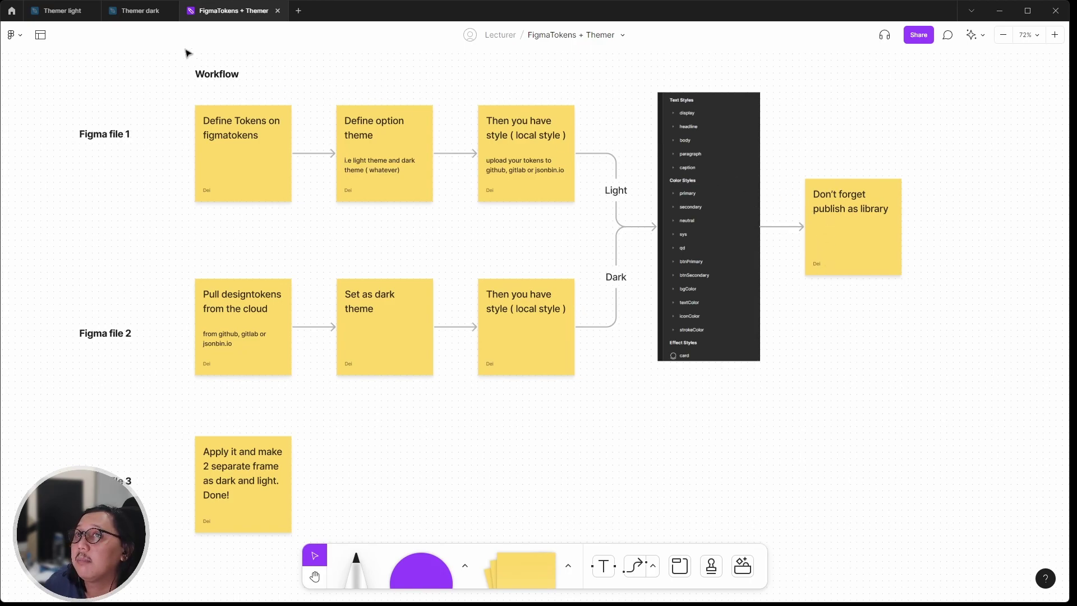
{"action": "left_click", "coordinate": [144, 16]}
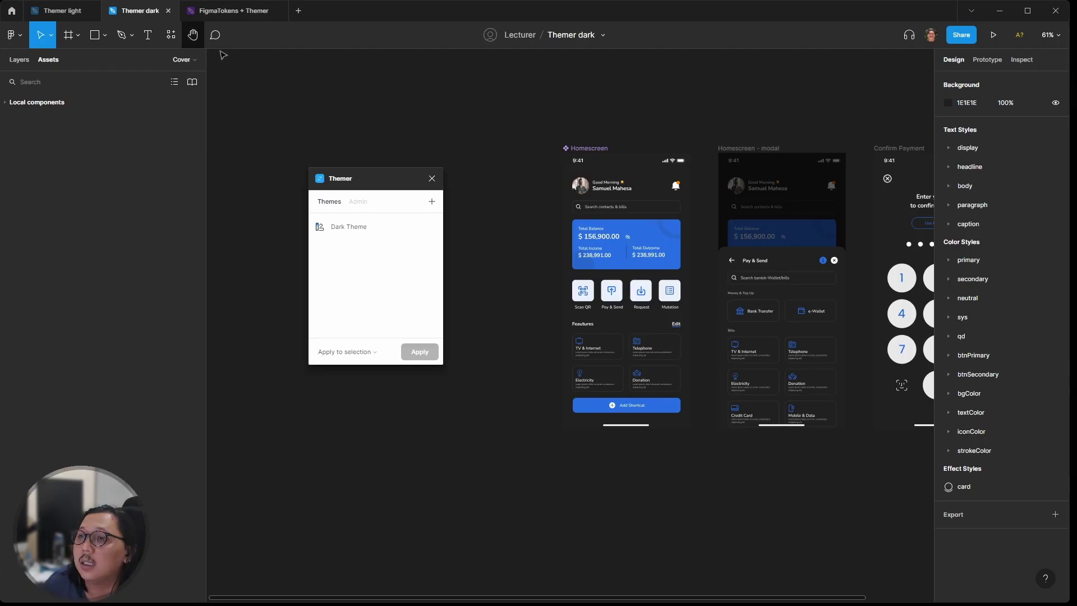
{"action": "left_click", "coordinate": [432, 179]}
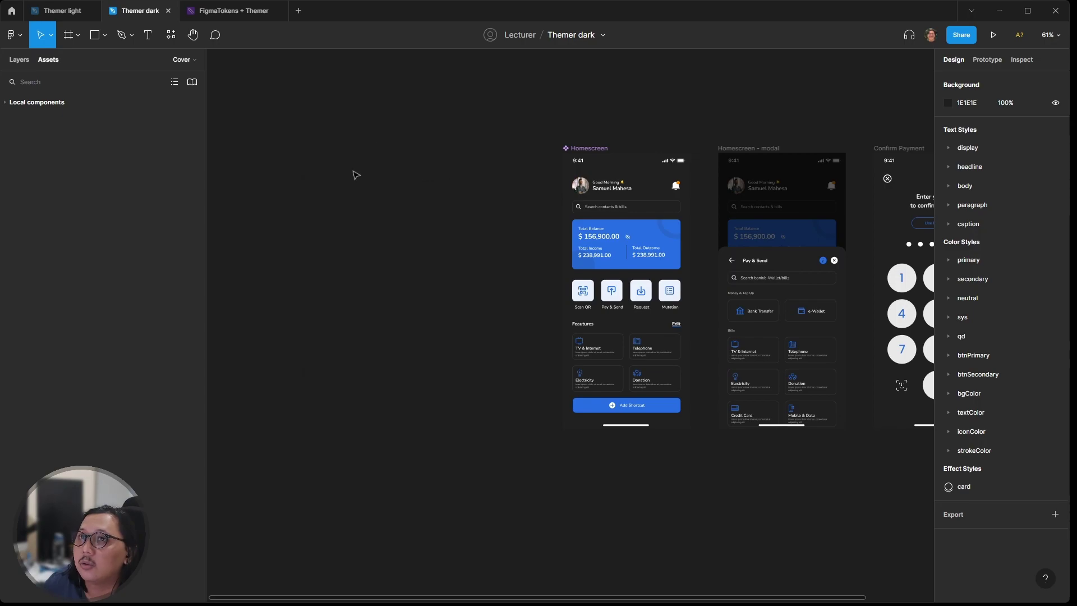
{"action": "left_click", "coordinate": [65, 15]}
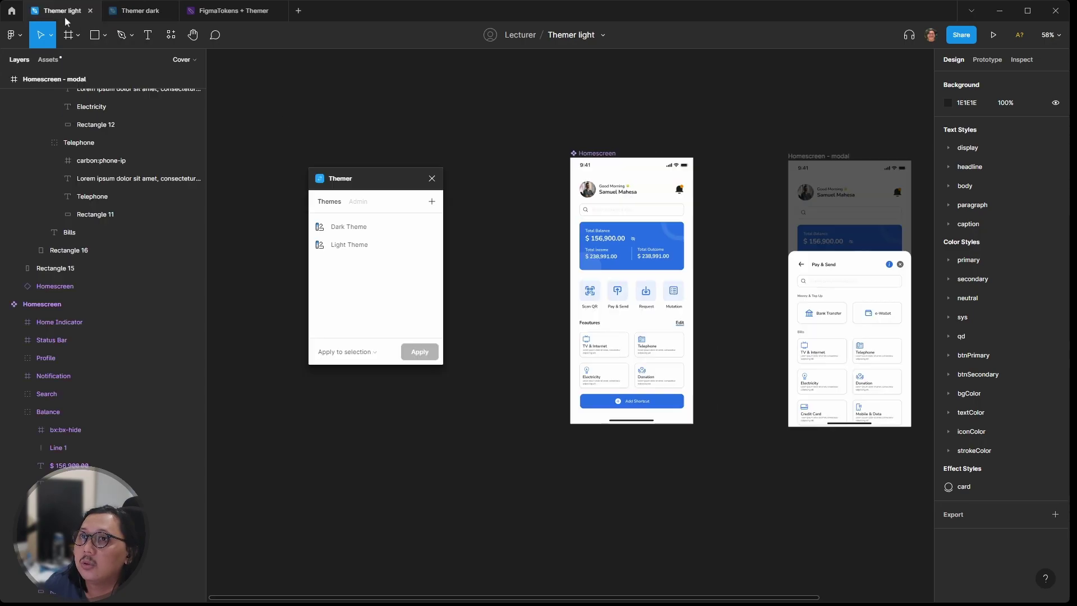
{"action": "left_click", "coordinate": [432, 178]}
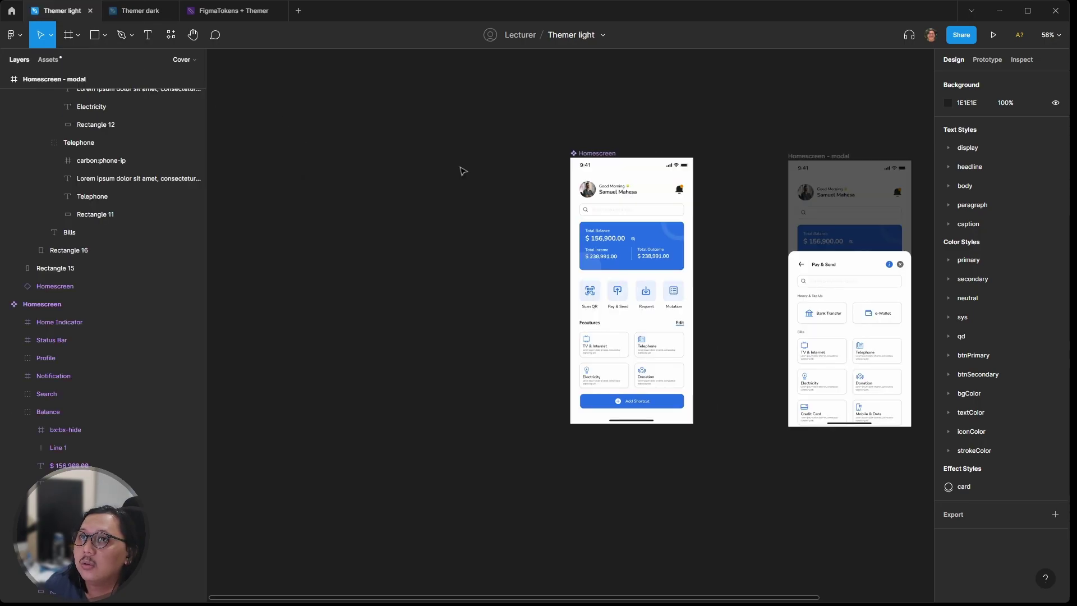
{"action": "left_click", "coordinate": [48, 60]}
{"action": "left_click", "coordinate": [192, 82]}
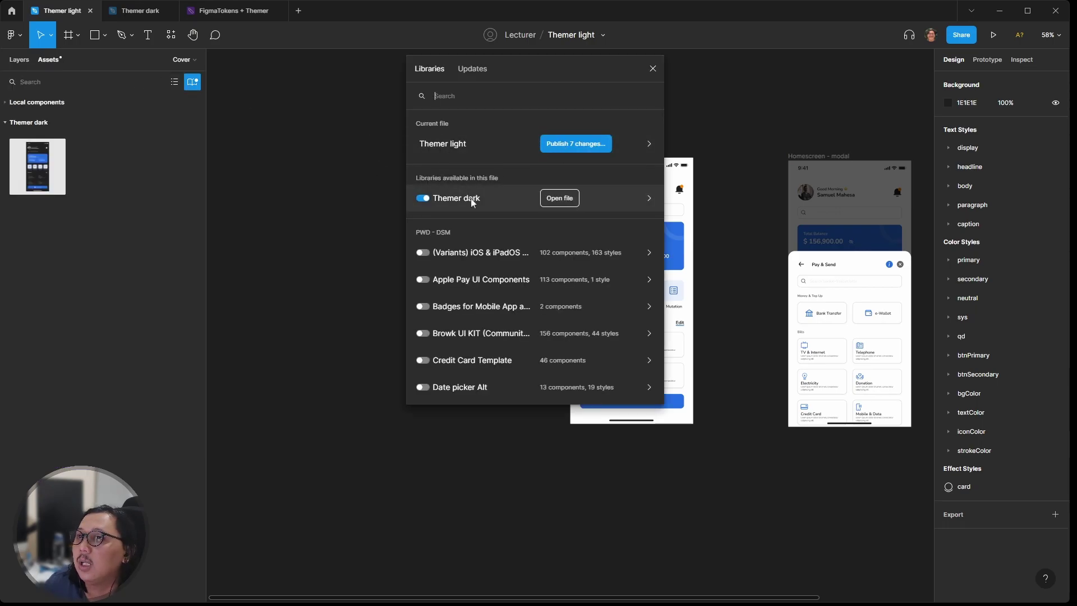
{"action": "left_click", "coordinate": [563, 146]}
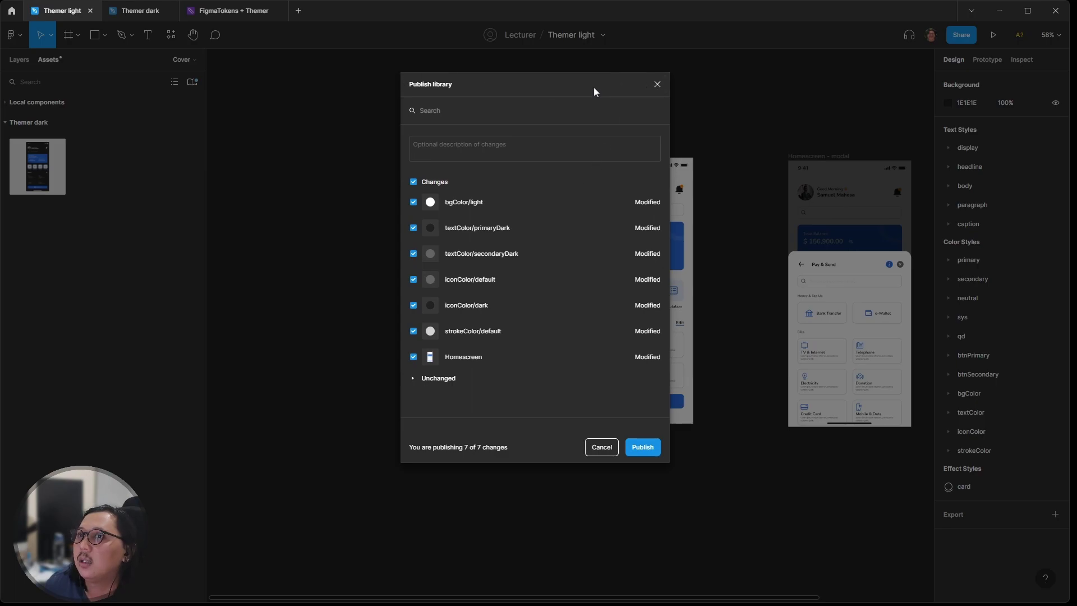
{"action": "left_click", "coordinate": [656, 84]}
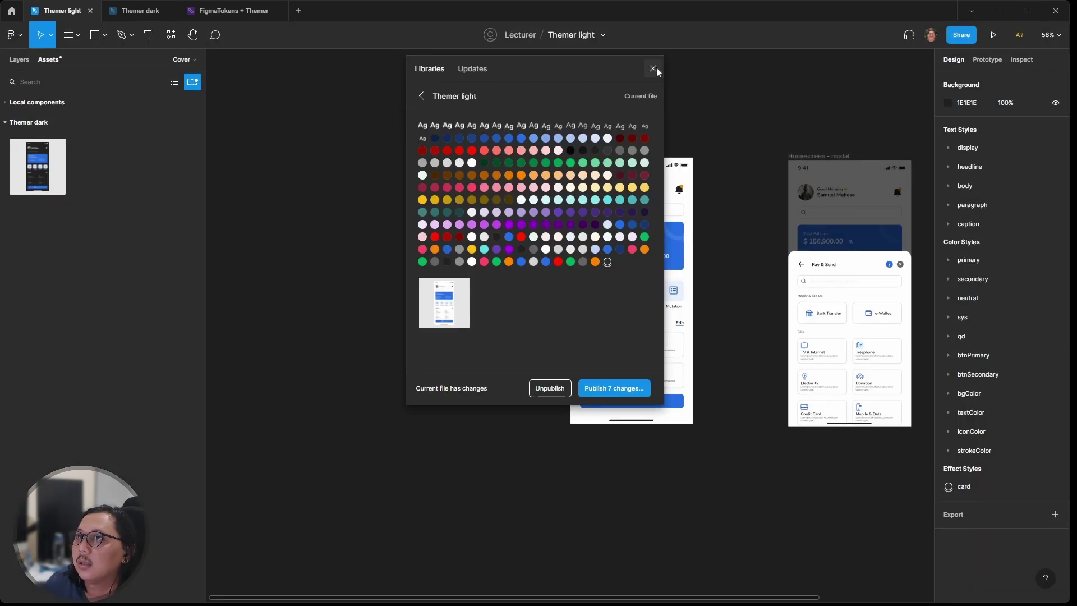
{"action": "left_click", "coordinate": [653, 68]}
Step: Publish all modified styles and the Homescreen component of the Themer light file as library updates
{"action": "left_click", "coordinate": [193, 84]}
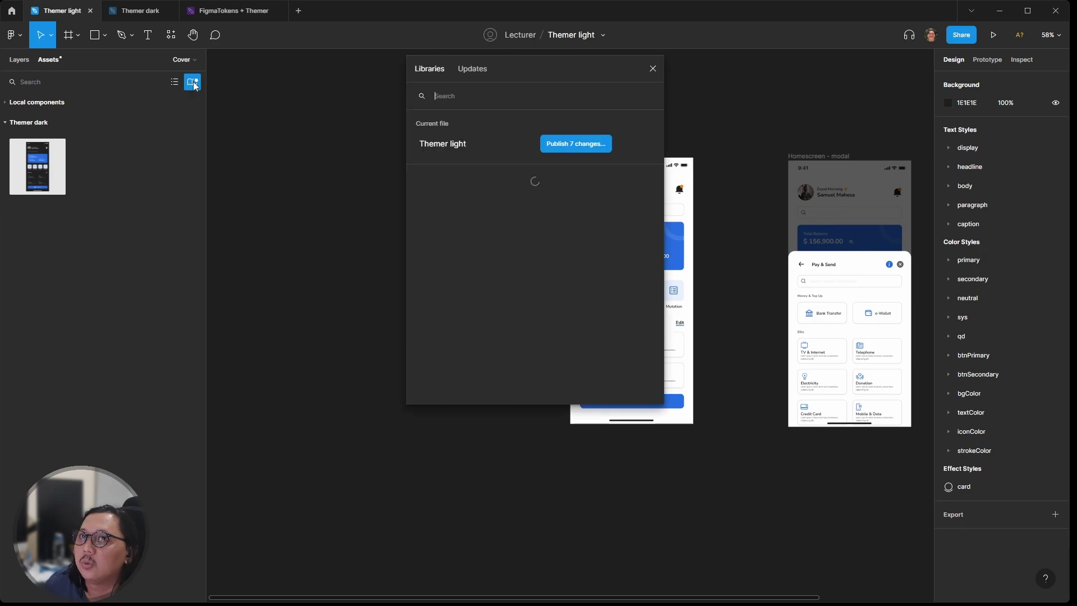
{"action": "left_click", "coordinate": [568, 149]}
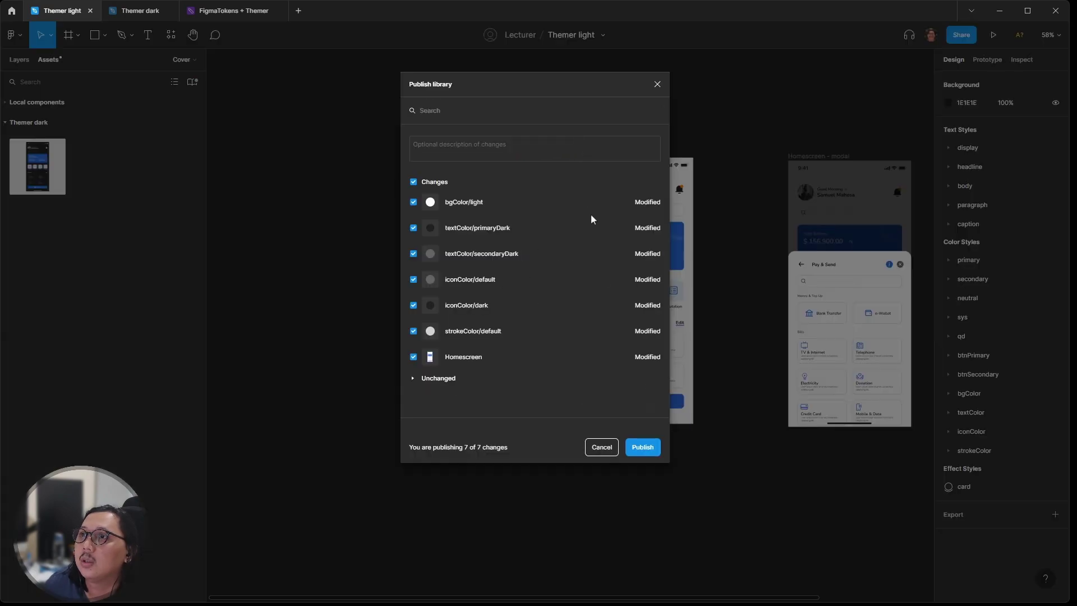
{"action": "left_click", "coordinate": [643, 447]}
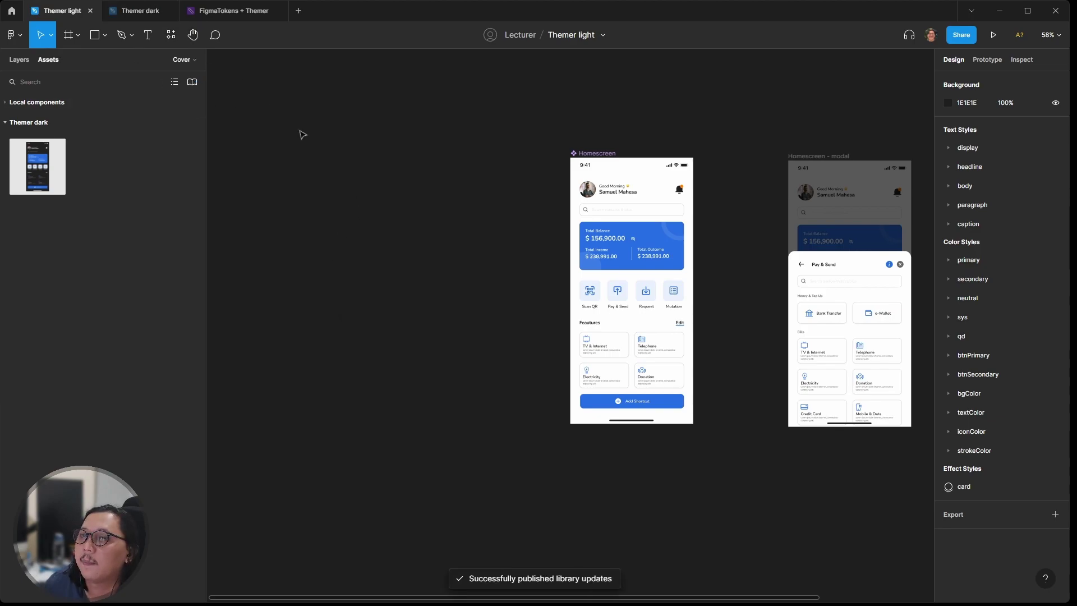
Step: Switch to the Themer dark file and check its library's publish status
{"action": "left_click", "coordinate": [141, 12]}
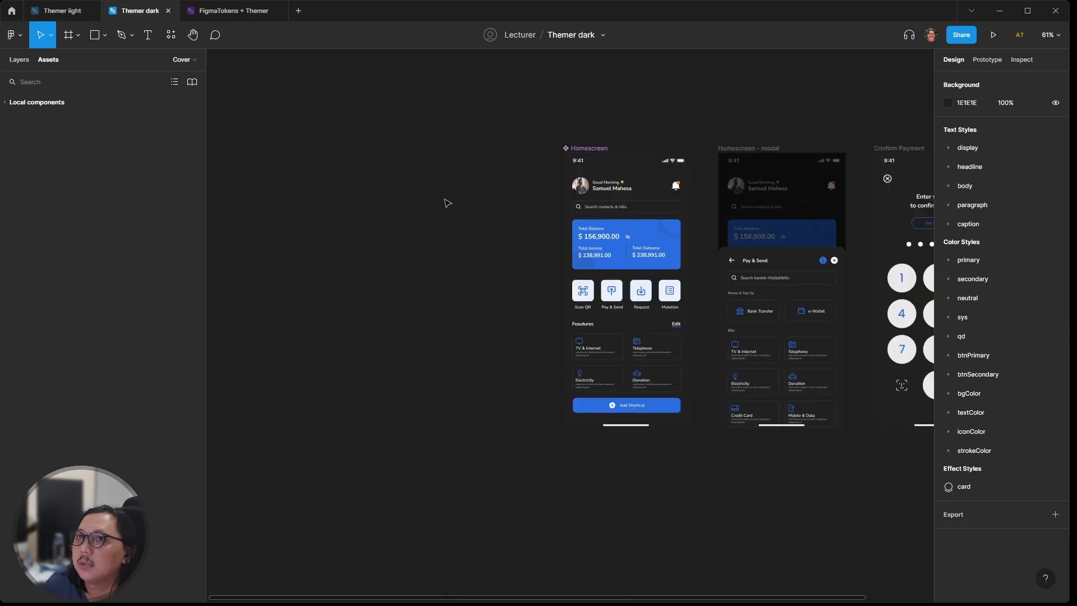
{"action": "left_click", "coordinate": [193, 83]}
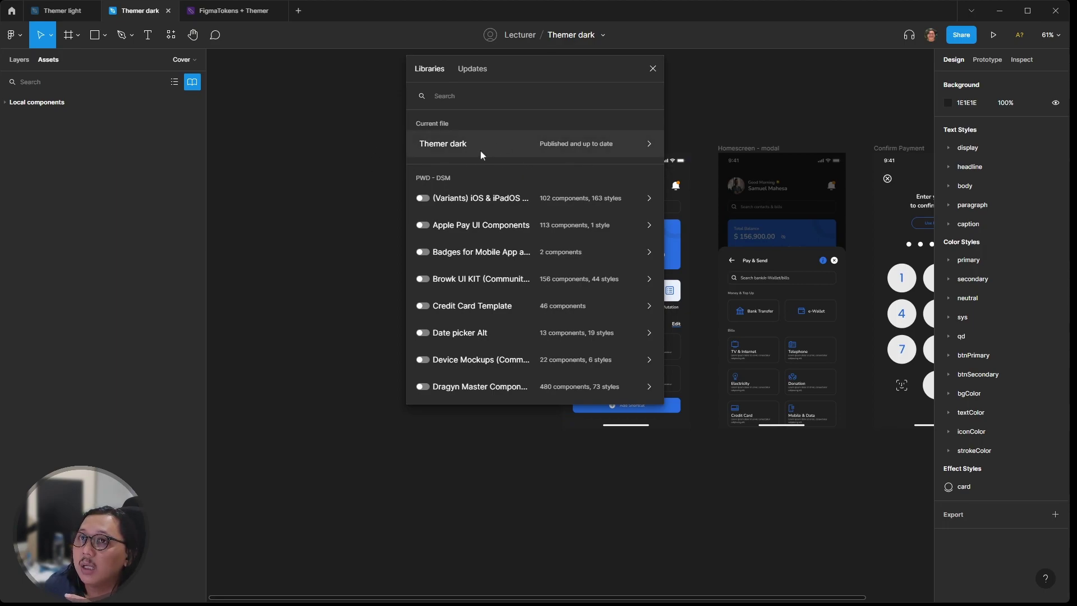
{"action": "left_click", "coordinate": [652, 68]}
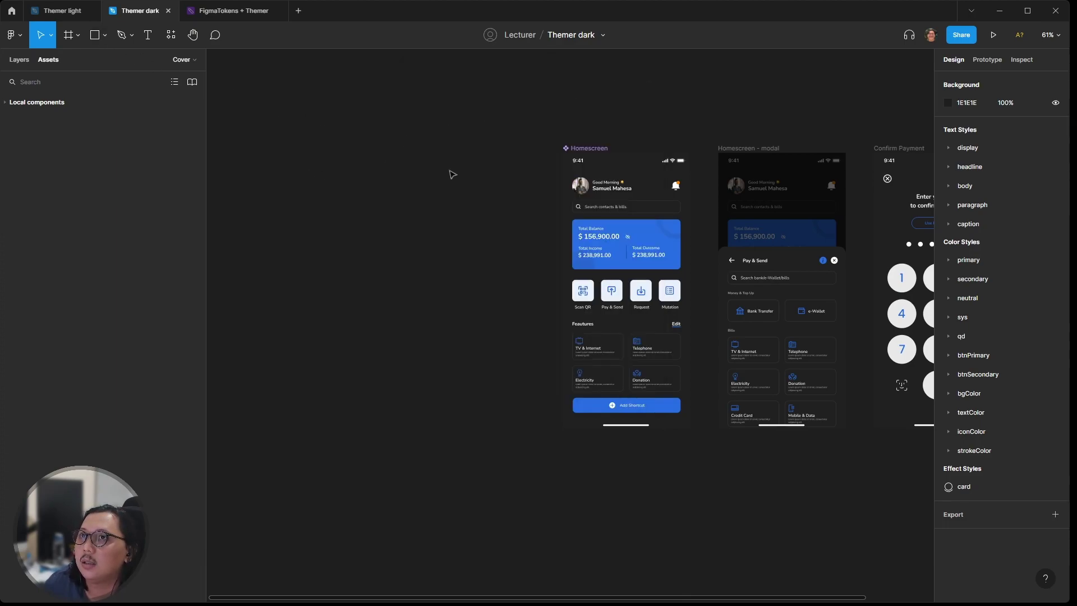
Step: Review the Figma file 3 stage on the FigmaTokens + Themer workflow board, and return to the Themer light file
{"action": "left_click", "coordinate": [63, 11]}
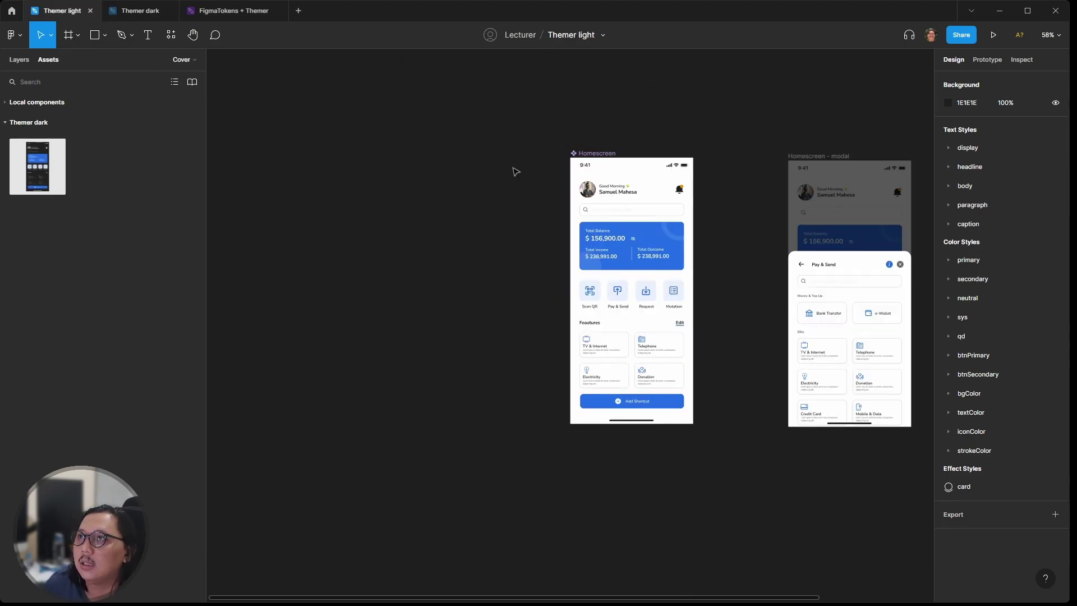
{"action": "left_click", "coordinate": [227, 10]}
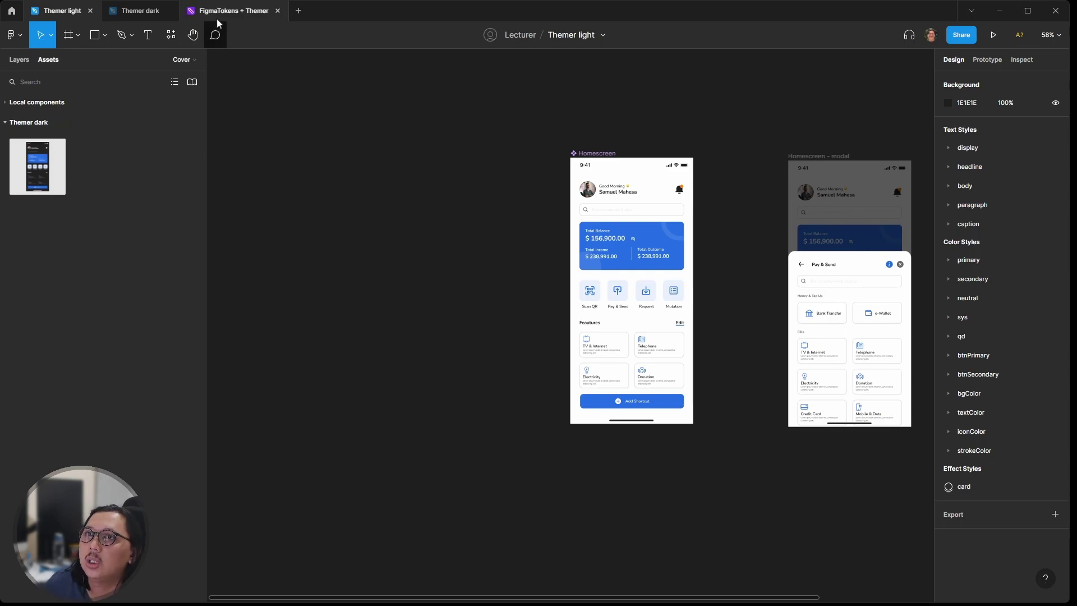
{"action": "scroll", "coordinate": [140, 198], "scroll_direction": "down", "scroll_amount": 1}
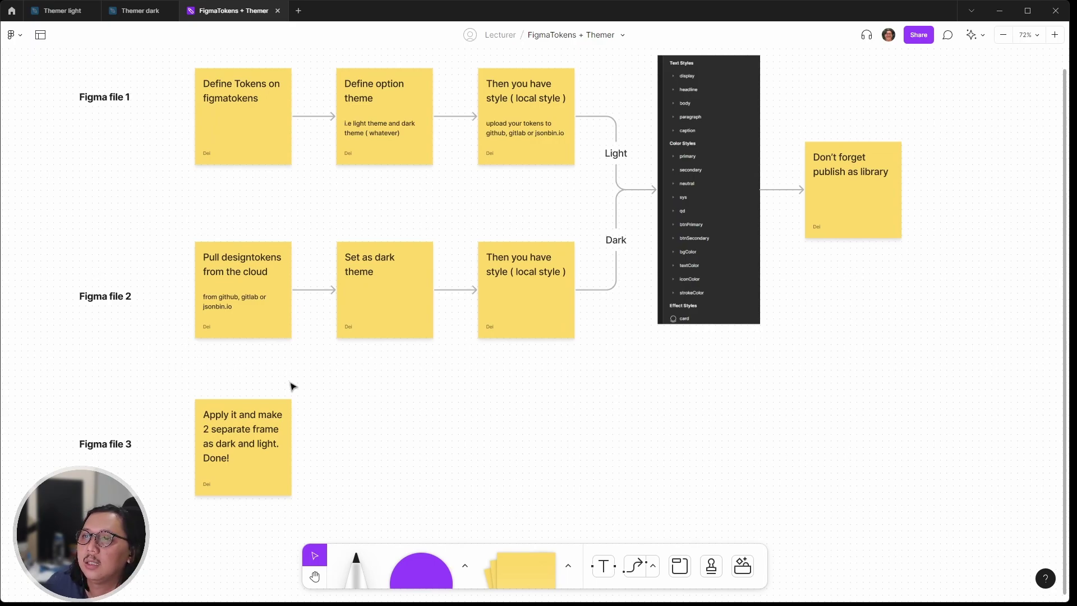
{"action": "left_click", "coordinate": [70, 11]}
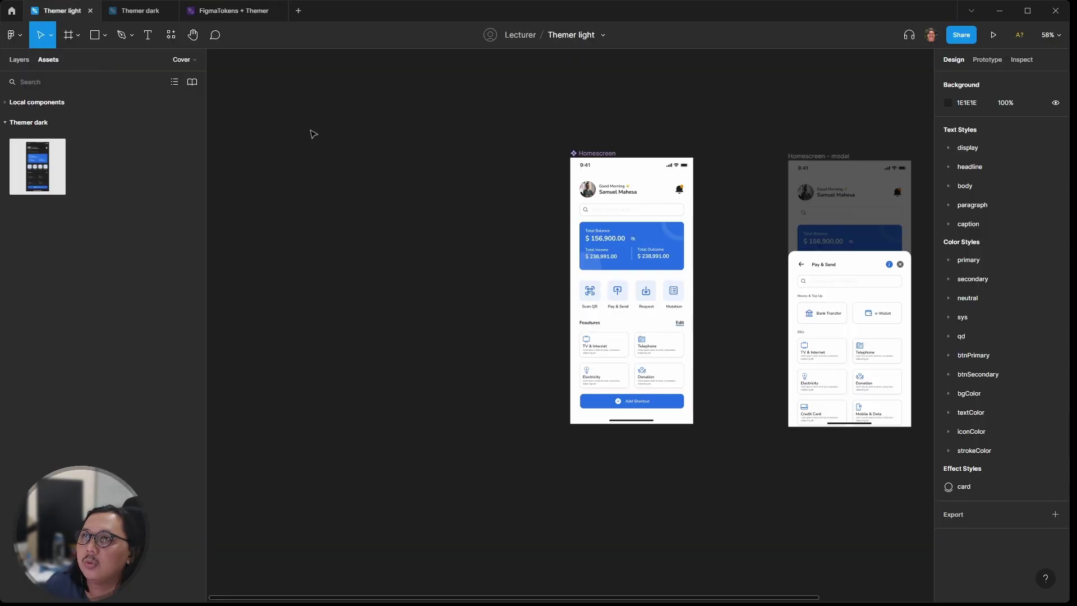
Step: Create a new design file and name it Test
{"action": "key", "text": "ctrl+t"}
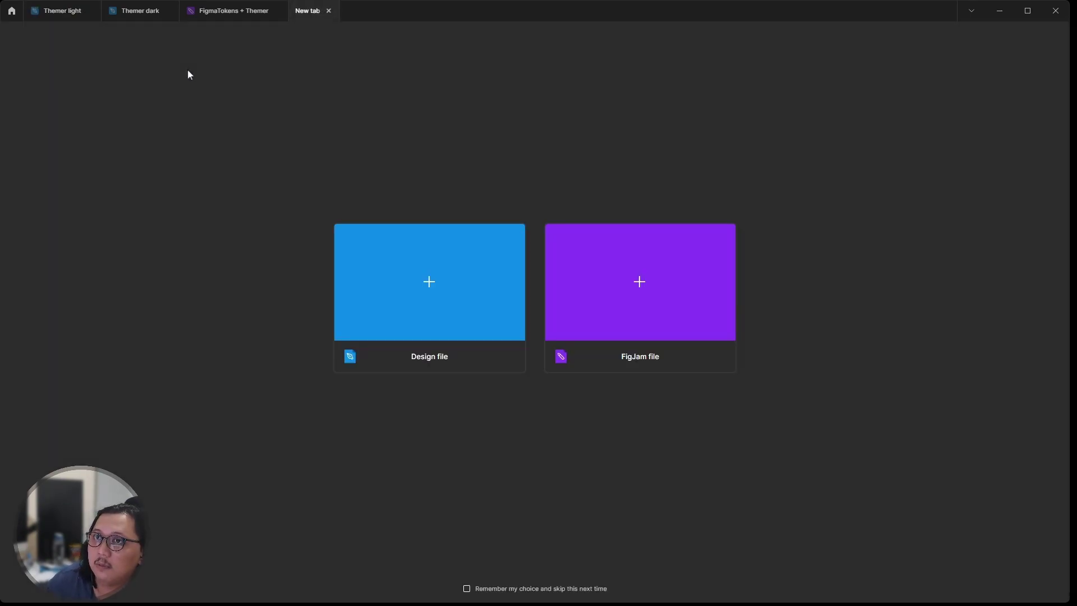
{"action": "left_click", "coordinate": [406, 300]}
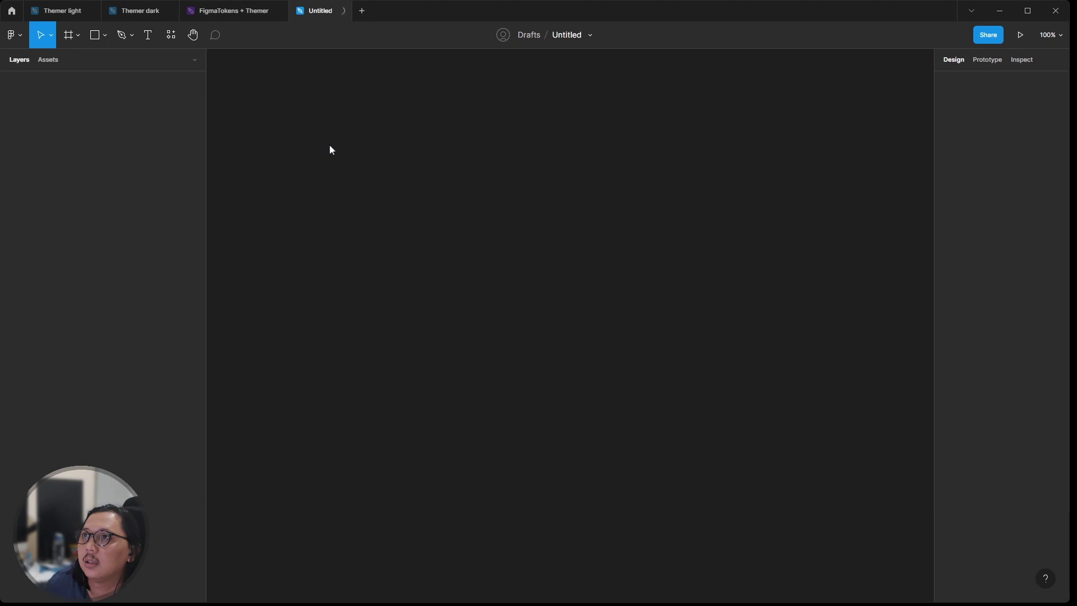
{"action": "left_click", "coordinate": [567, 35]}
{"action": "key", "text": "Return"}
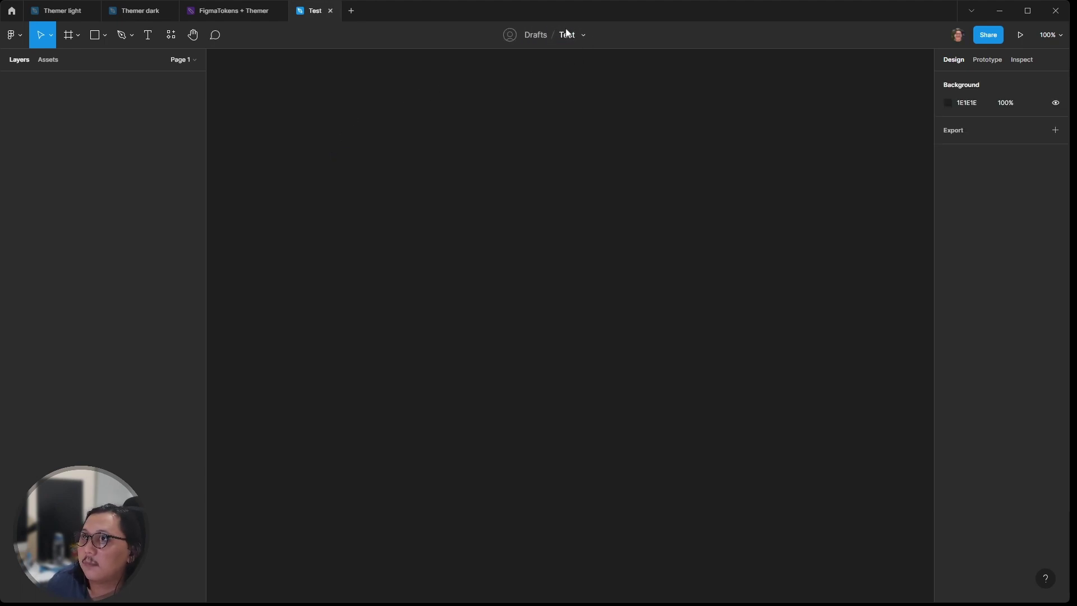
Step: Enable the Themer dark and Themer light libraries in the Test file
{"action": "left_click", "coordinate": [47, 59]}
{"action": "left_click", "coordinate": [192, 82]}
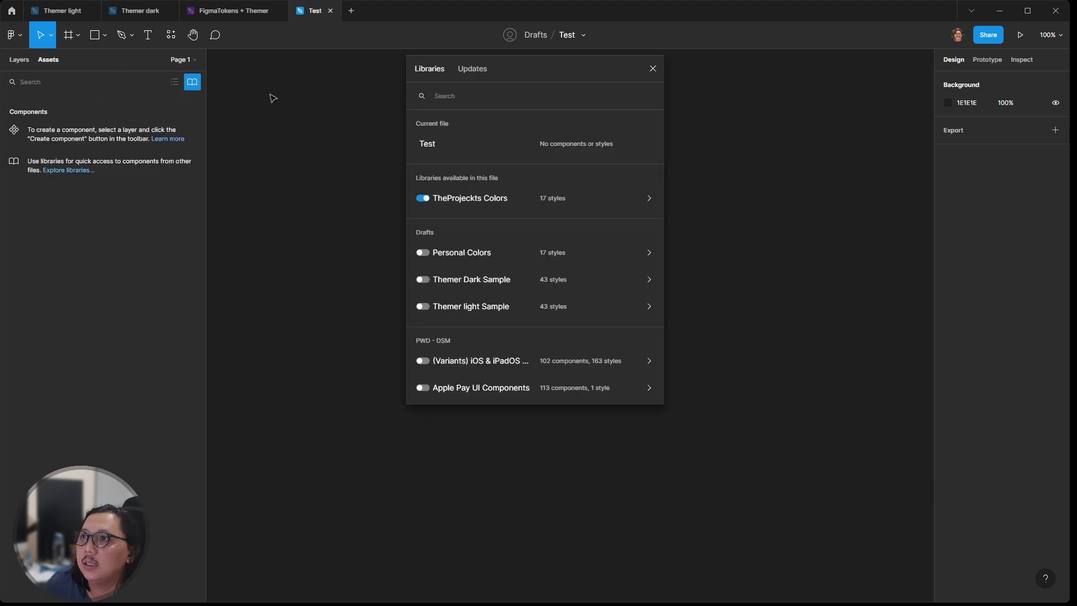
{"action": "scroll", "coordinate": [499, 210], "scroll_direction": "down", "scroll_amount": 2}
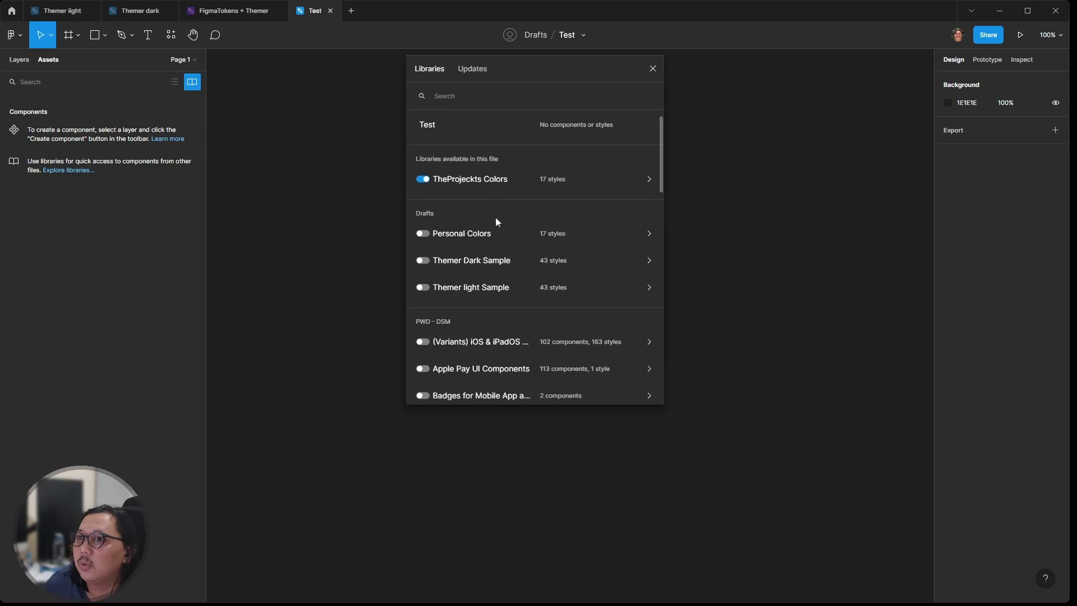
{"action": "scroll", "coordinate": [496, 220], "scroll_direction": "down", "scroll_amount": 4}
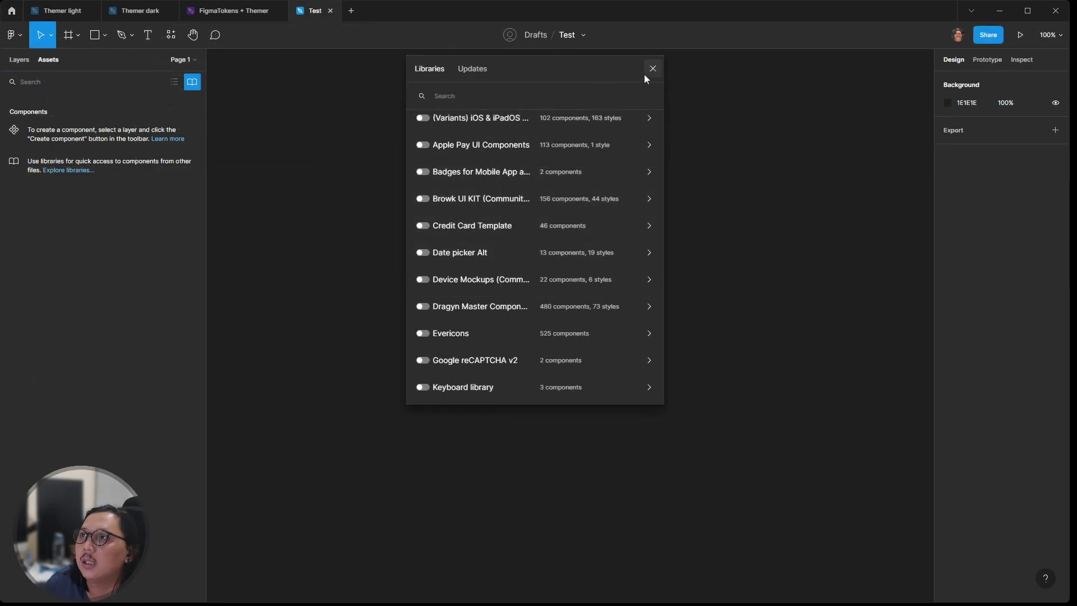
{"action": "scroll", "coordinate": [461, 153], "scroll_direction": "up", "scroll_amount": 2}
{"action": "scroll", "coordinate": [461, 154], "scroll_direction": "down", "scroll_amount": 5}
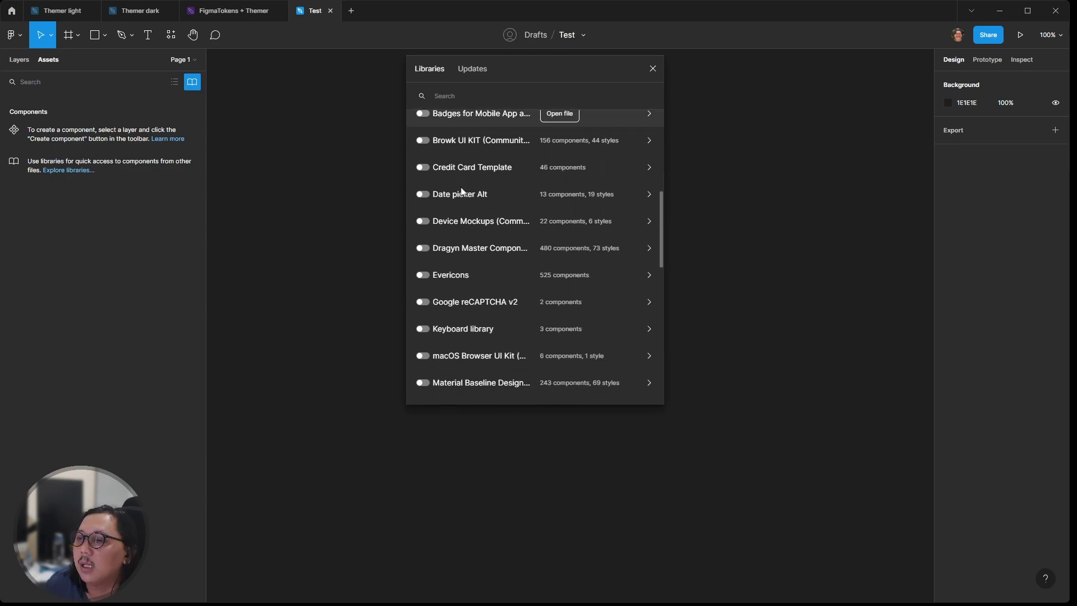
{"action": "scroll", "coordinate": [460, 185], "scroll_direction": "down", "scroll_amount": 7}
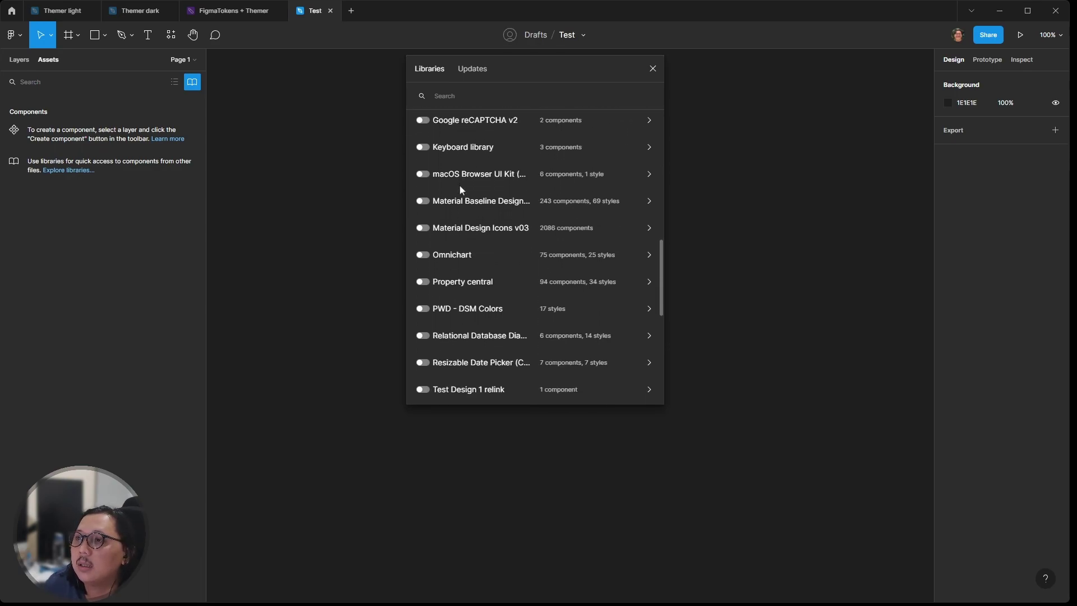
{"action": "scroll", "coordinate": [459, 185], "scroll_direction": "down", "scroll_amount": 1}
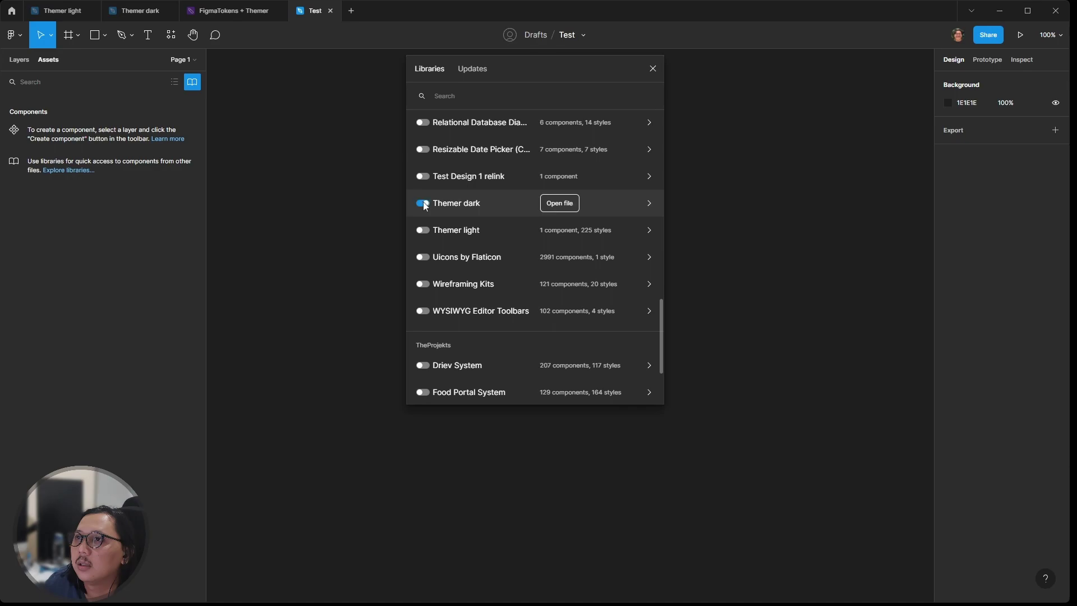
{"action": "left_click", "coordinate": [422, 231]}
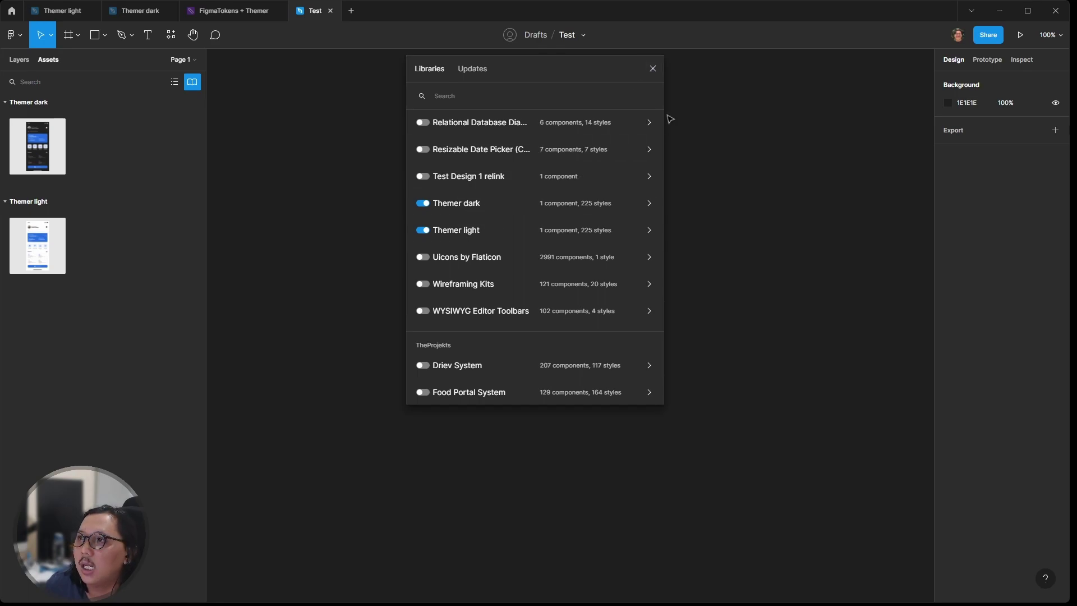
{"action": "left_click", "coordinate": [652, 69]}
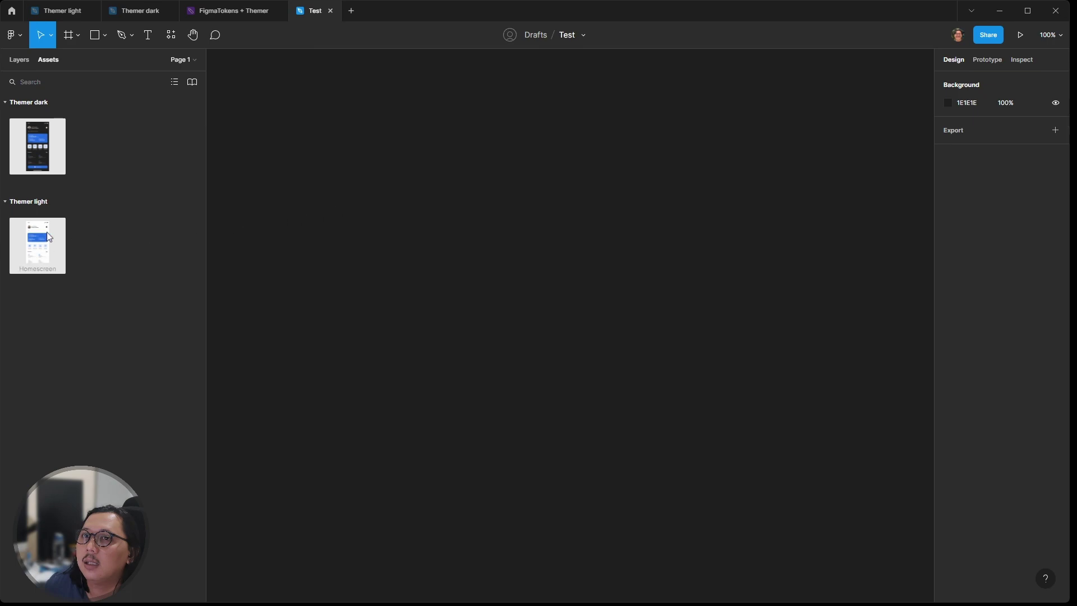
Step: Place an instance of the Themer light library's Homescreen component on the empty canvas and select it
{"action": "left_click_drag", "start_coordinate": [38, 249], "coordinate": [443, 251]}
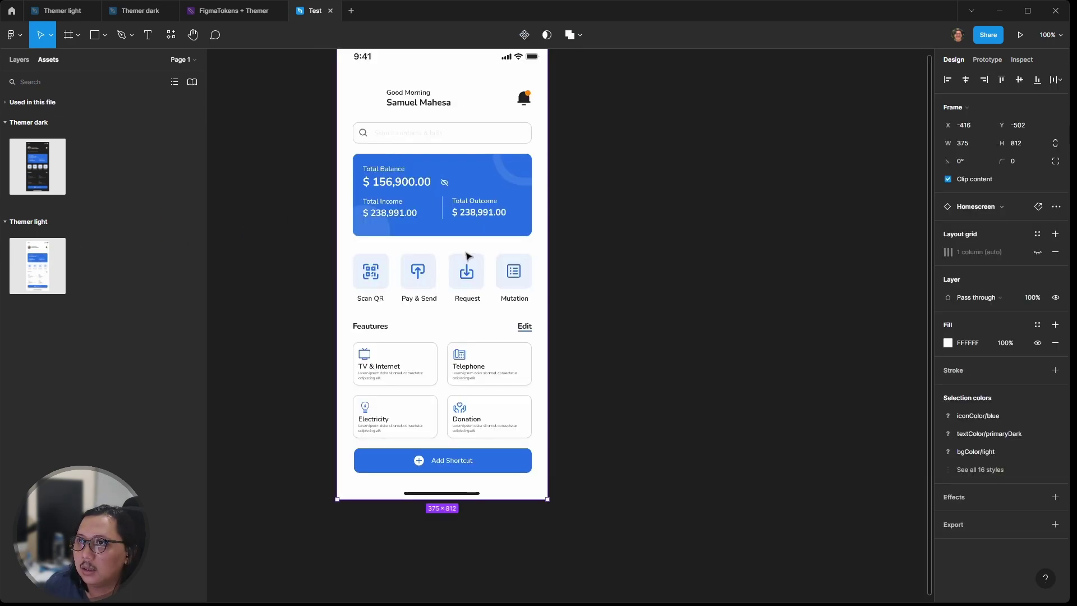
{"action": "left_click", "coordinate": [657, 268]}
{"action": "left_click", "coordinate": [465, 193]}
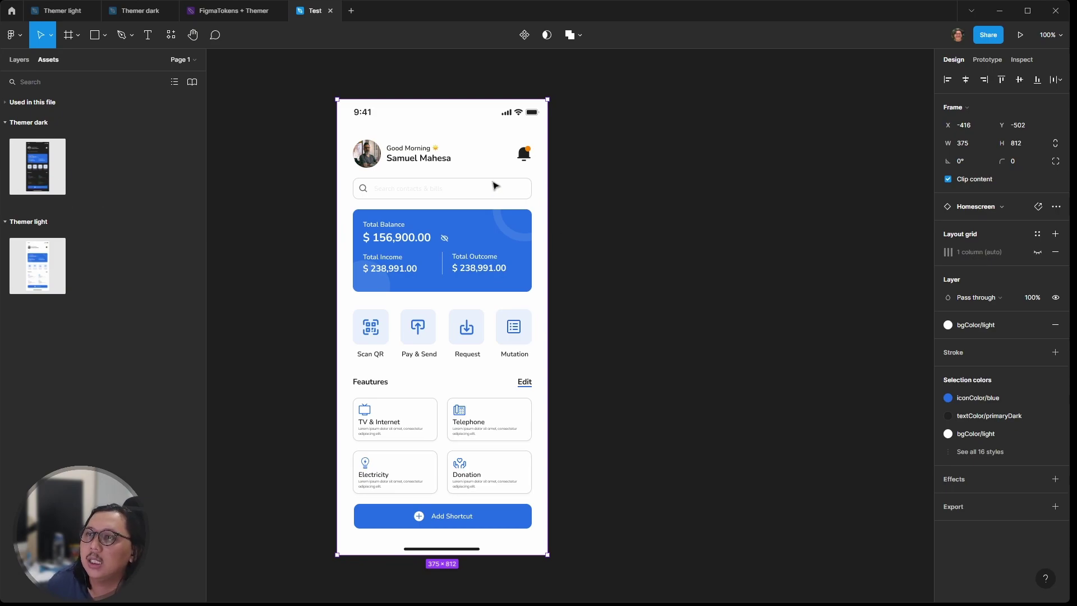
Step: Copy the Homescreen - modal and Confirm Payment frames from the Themer light file and paste them beside the Homescreen instance in Test
{"action": "left_click", "coordinate": [618, 154]}
{"action": "left_click", "coordinate": [486, 143]}
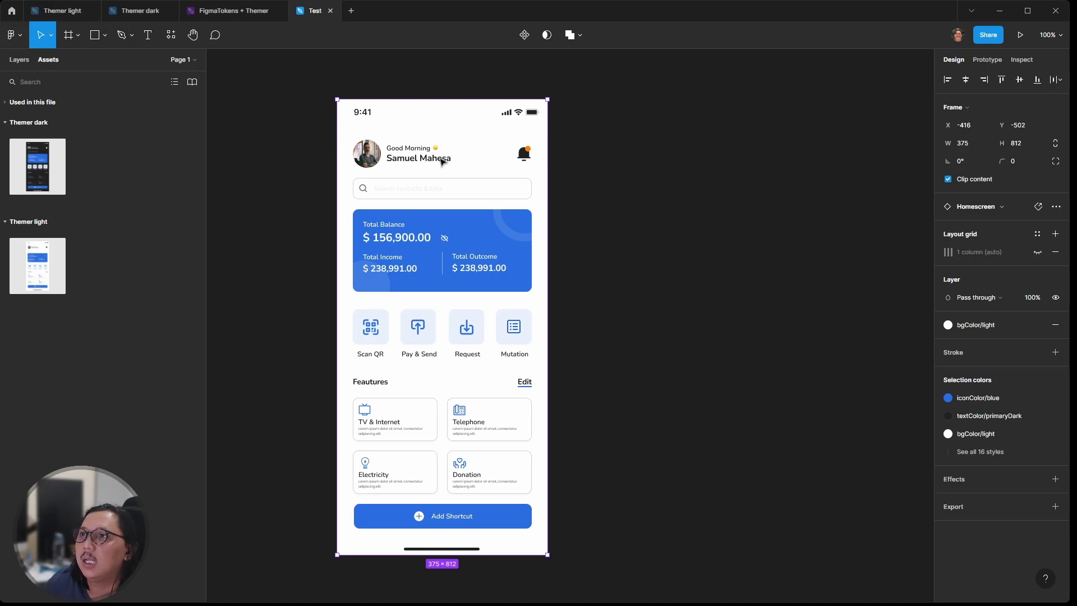
{"action": "left_click", "coordinate": [60, 10]}
{"action": "scroll", "coordinate": [473, 190], "scroll_direction": "down", "scroll_amount": 2}
{"action": "scroll", "coordinate": [473, 190], "scroll_direction": "right", "scroll_amount": 3}
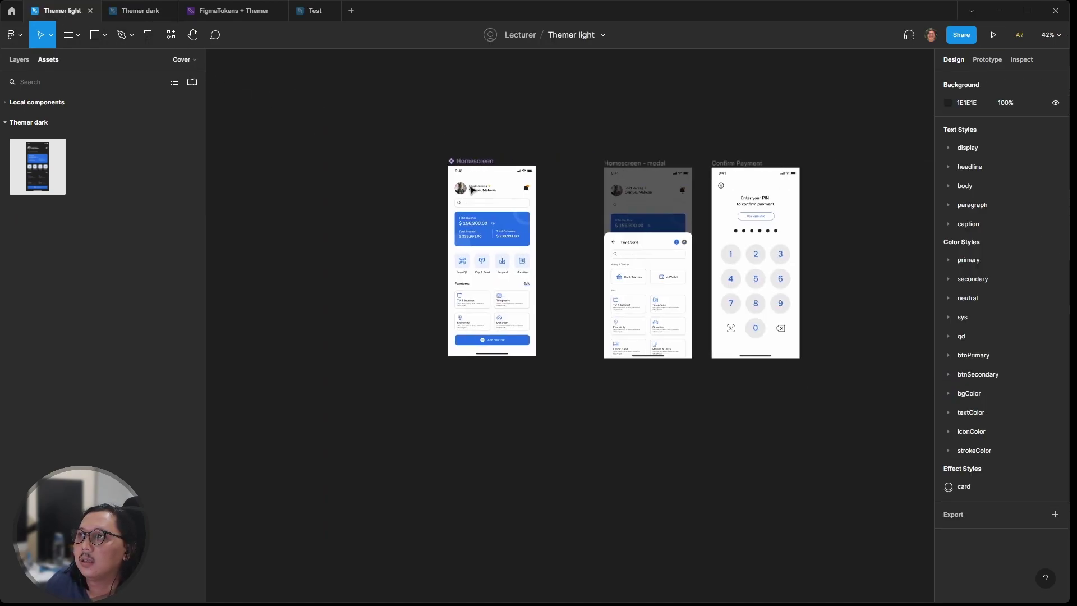
{"action": "left_click", "coordinate": [549, 163]}
{"action": "left_click", "coordinate": [620, 162], "text": "shift"}
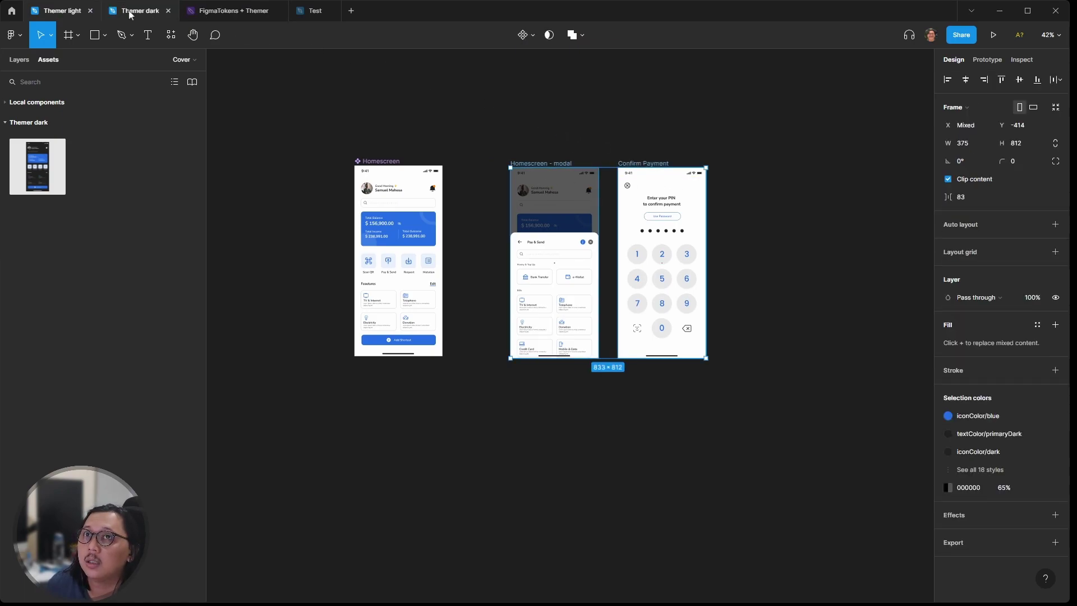
{"action": "left_click", "coordinate": [302, 15]}
{"action": "left_click", "coordinate": [646, 185]}
{"action": "right_click", "coordinate": [644, 143]}
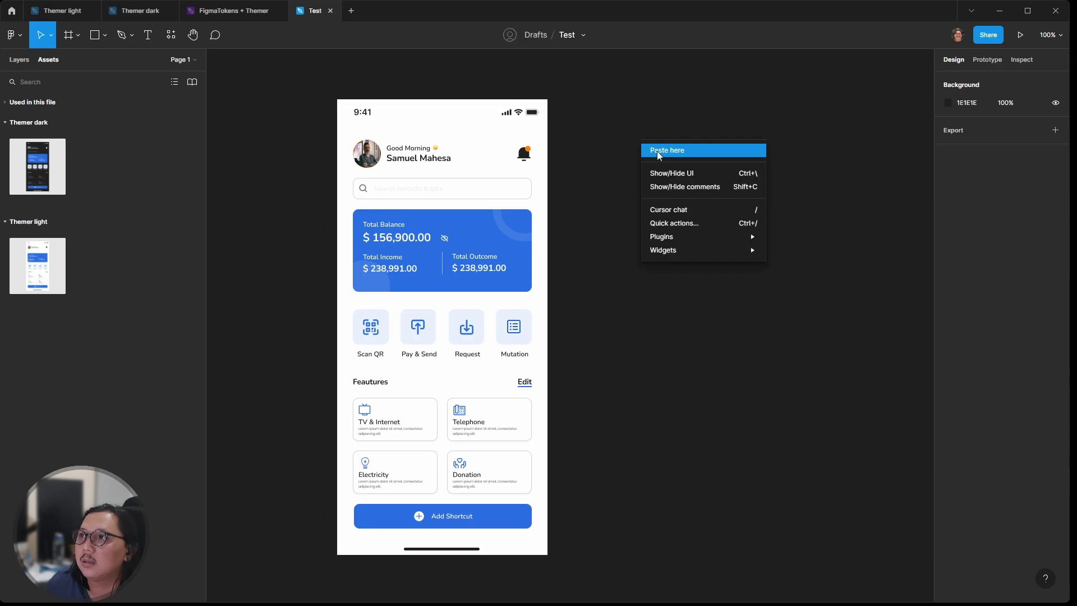
{"action": "left_click", "coordinate": [650, 148]}
{"action": "key", "text": "shift+1"}
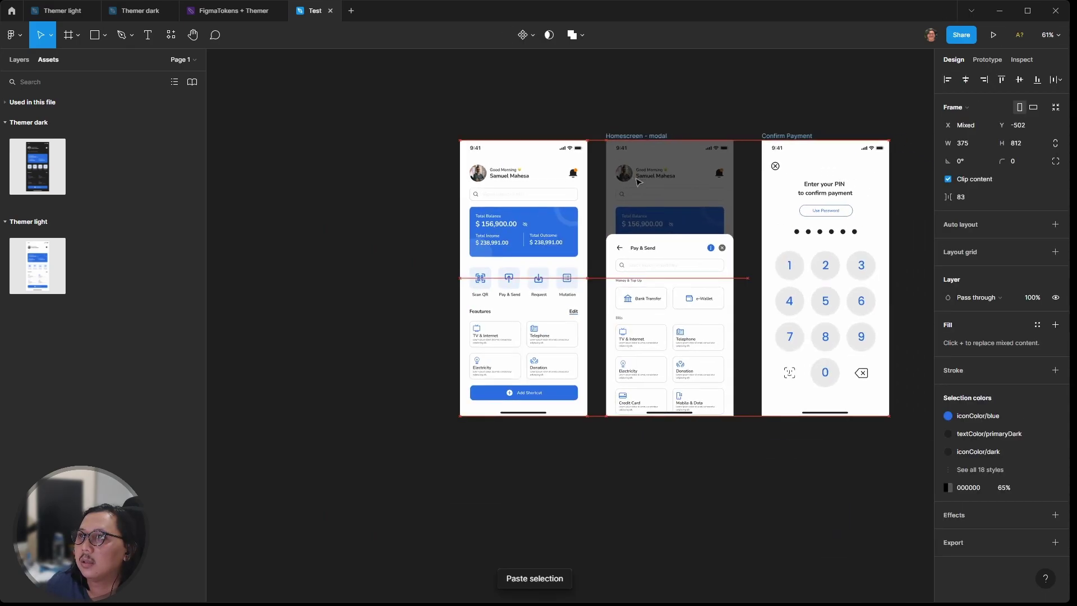
{"action": "left_click", "coordinate": [415, 132]}
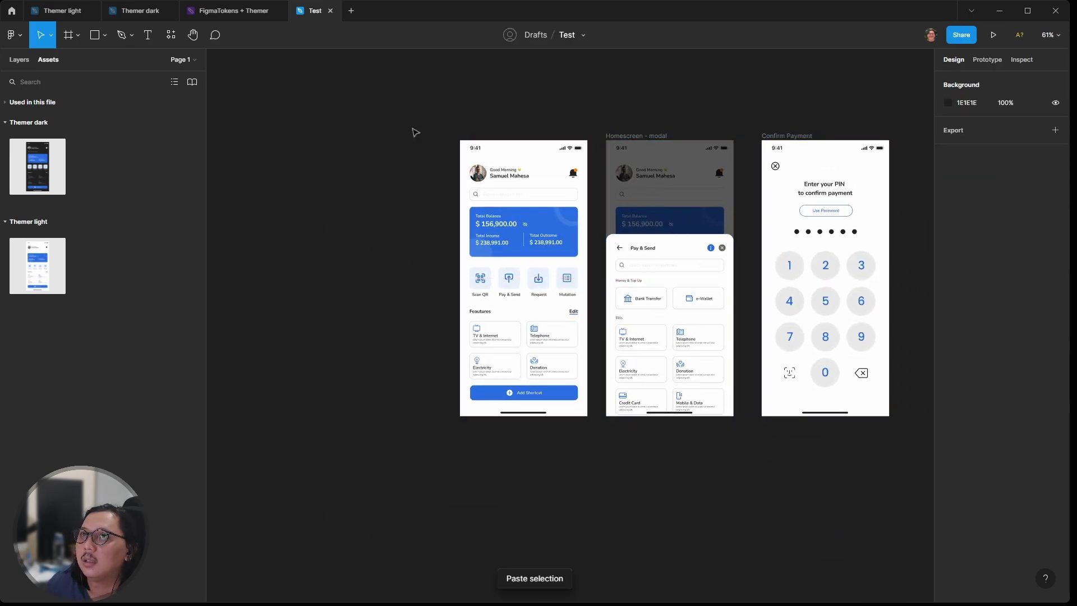
Step: Review the dark screens in the Themer dark file and the workflow board, and return to the Test file
{"action": "left_click", "coordinate": [143, 11]}
{"action": "scroll", "coordinate": [520, 141], "scroll_direction": "right", "scroll_amount": 5}
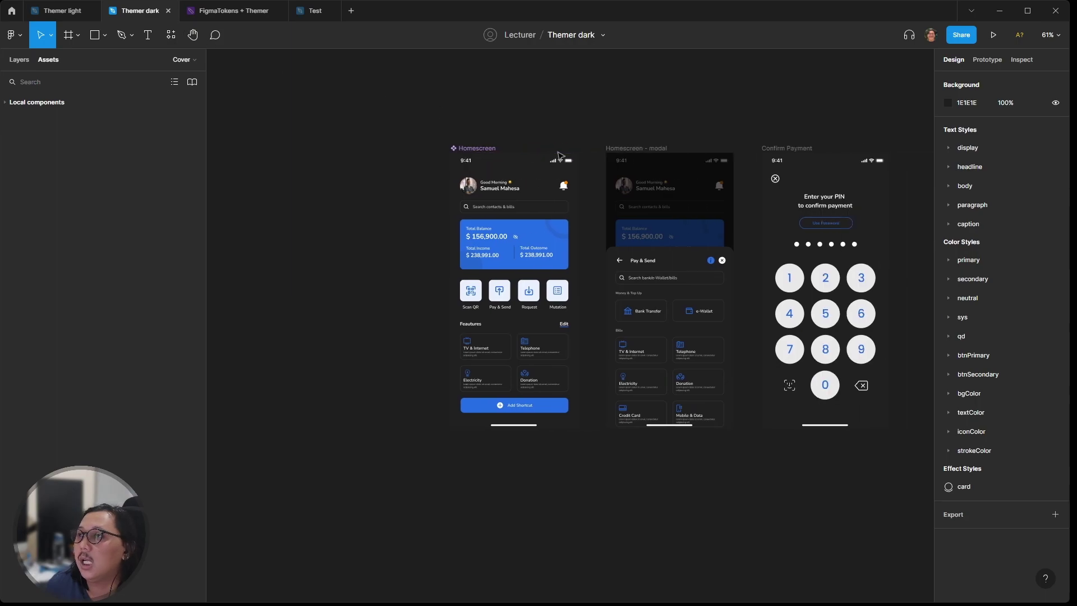
{"action": "left_click", "coordinate": [263, 11]}
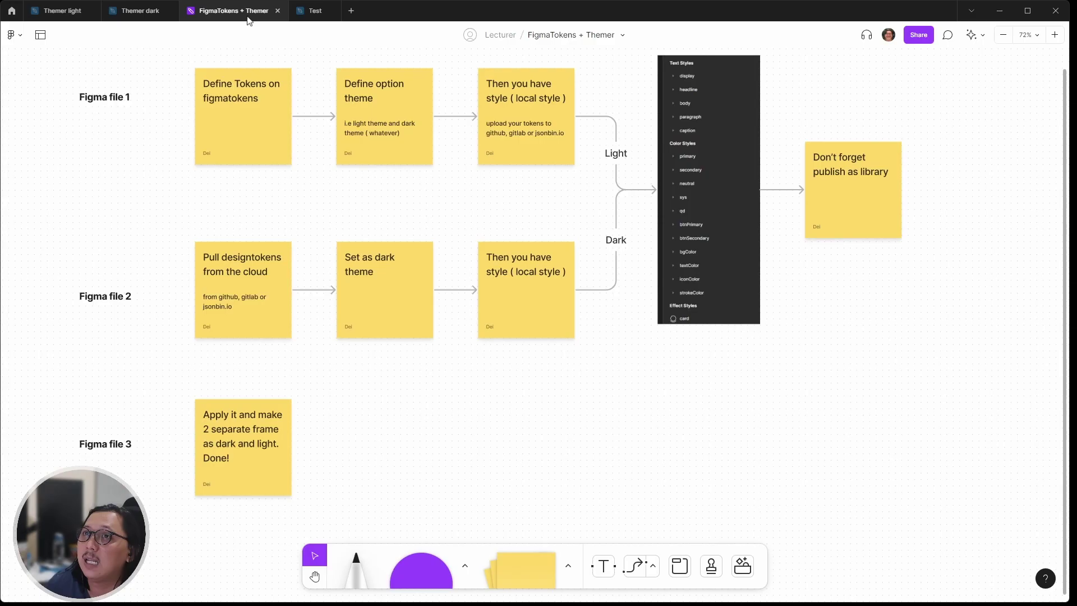
{"action": "left_click", "coordinate": [314, 11]}
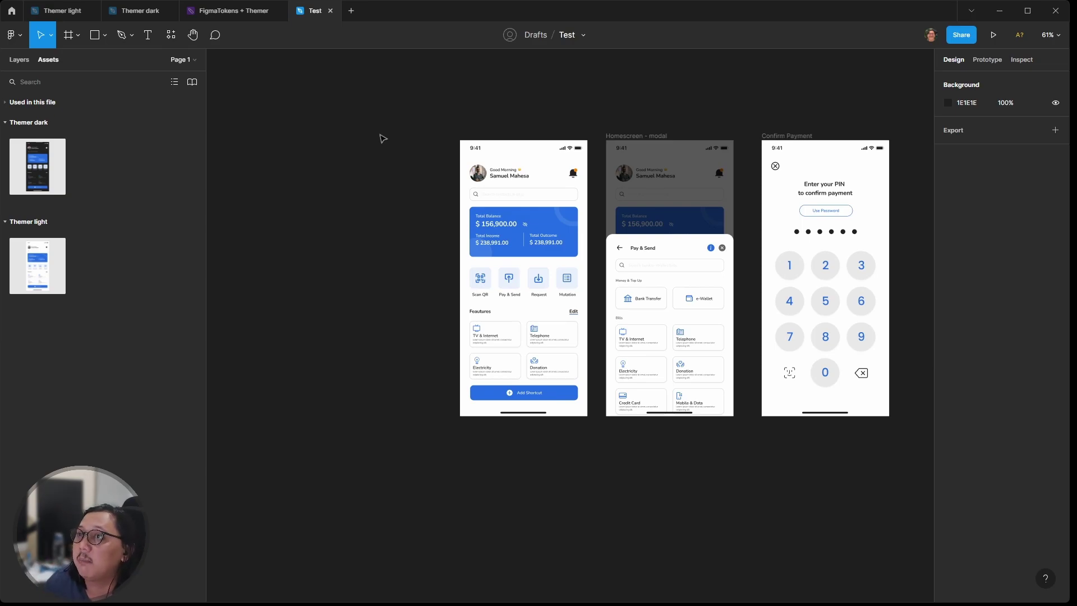
Step: Duplicate the Homescreen instance and place the copy directly to its left in the same row
{"action": "scroll", "coordinate": [384, 138], "scroll_direction": "right", "scroll_amount": 1}
{"action": "left_click", "coordinate": [465, 152]}
{"action": "left_click", "coordinate": [407, 124]}
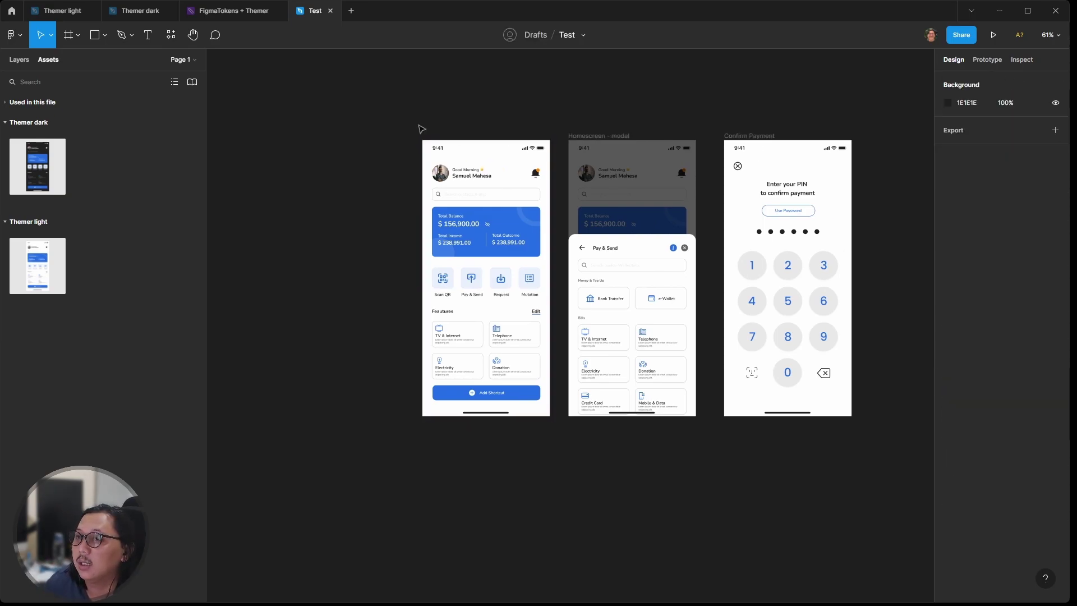
{"action": "left_click", "coordinate": [494, 175]}
{"action": "left_click_drag", "start_coordinate": [508, 196], "coordinate": [369, 174]}
{"action": "left_click", "coordinate": [375, 65]}
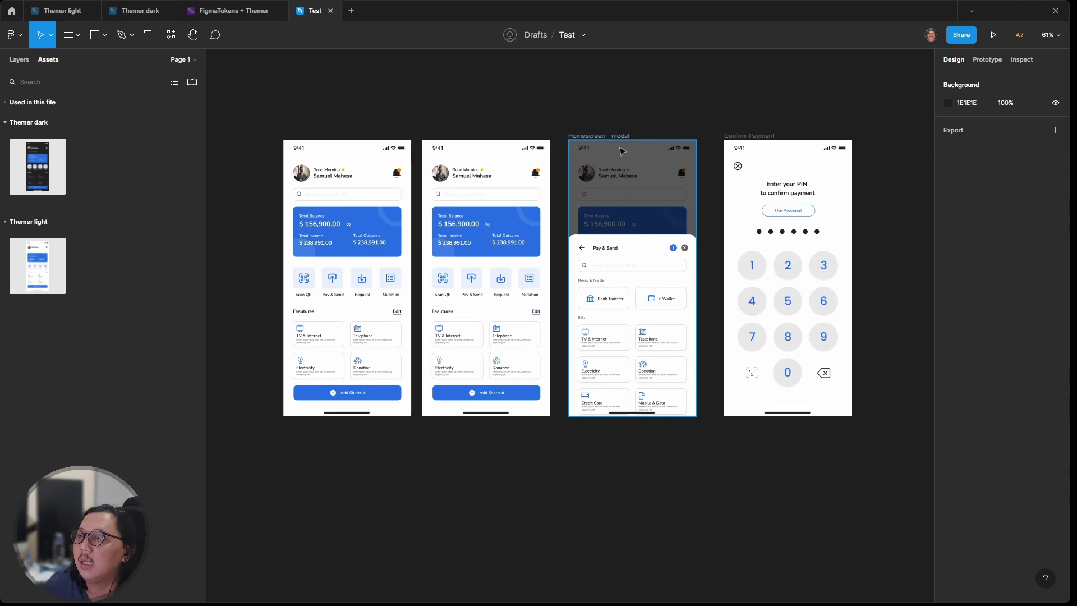
Step: Make room in the row and duplicate the Homescreen - modal and Confirm Payment frames, placing each copy to the right of its original
{"action": "scroll", "coordinate": [632, 125], "scroll_direction": "right", "scroll_amount": 4}
{"action": "left_click_drag", "start_coordinate": [627, 137], "coordinate": [780, 136]}
{"action": "left_click_drag", "start_coordinate": [504, 136], "coordinate": [638, 136]}
{"action": "scroll", "coordinate": [561, 115], "scroll_direction": "down", "scroll_amount": 3, "text": "ctrl"}
{"action": "mouse_move", "coordinate": [729, 128]}
{"action": "left_mouse_down"}
{"action": "mouse_move", "coordinate": [714, 128]}
{"action": "mouse_move", "coordinate": [817, 146]}
{"action": "left_mouse_up"}
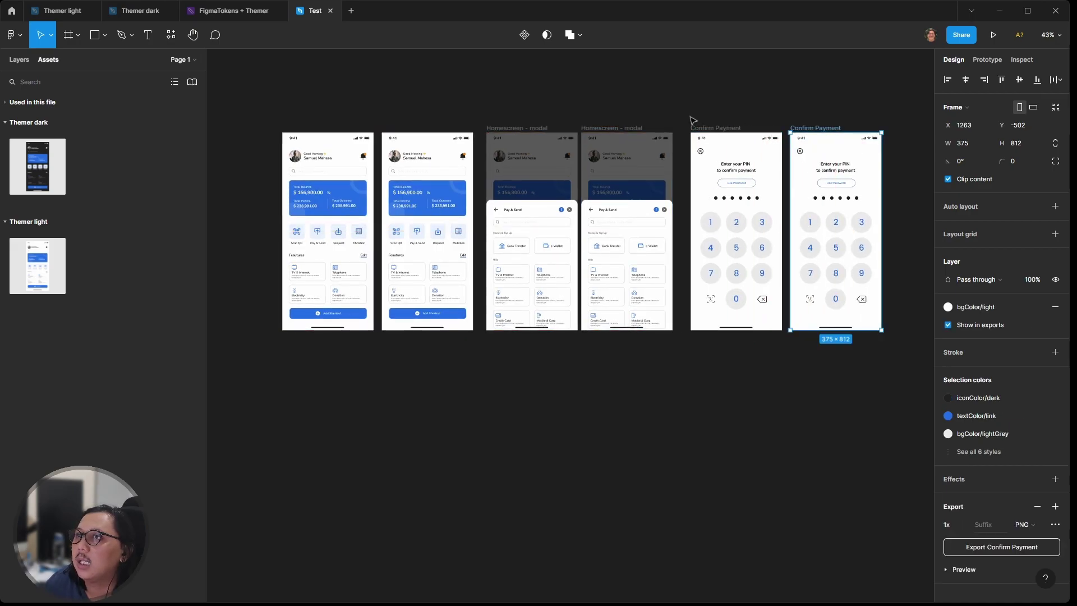
Step: Space all six screens evenly along the row
{"action": "left_click", "coordinate": [385, 112]}
{"action": "mouse_move", "coordinate": [250, 105]}
{"action": "left_mouse_down"}
{"action": "mouse_move", "coordinate": [534, 128]}
{"action": "mouse_move", "coordinate": [879, 362]}
{"action": "left_mouse_up"}
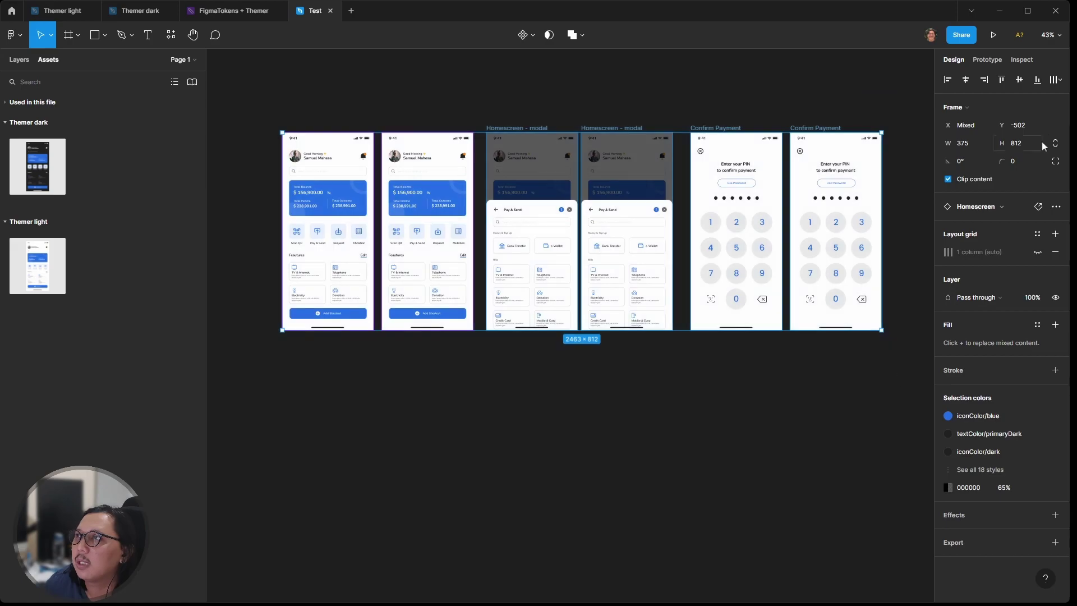
{"action": "left_click", "coordinate": [1055, 79]}
{"action": "left_click", "coordinate": [974, 102]}
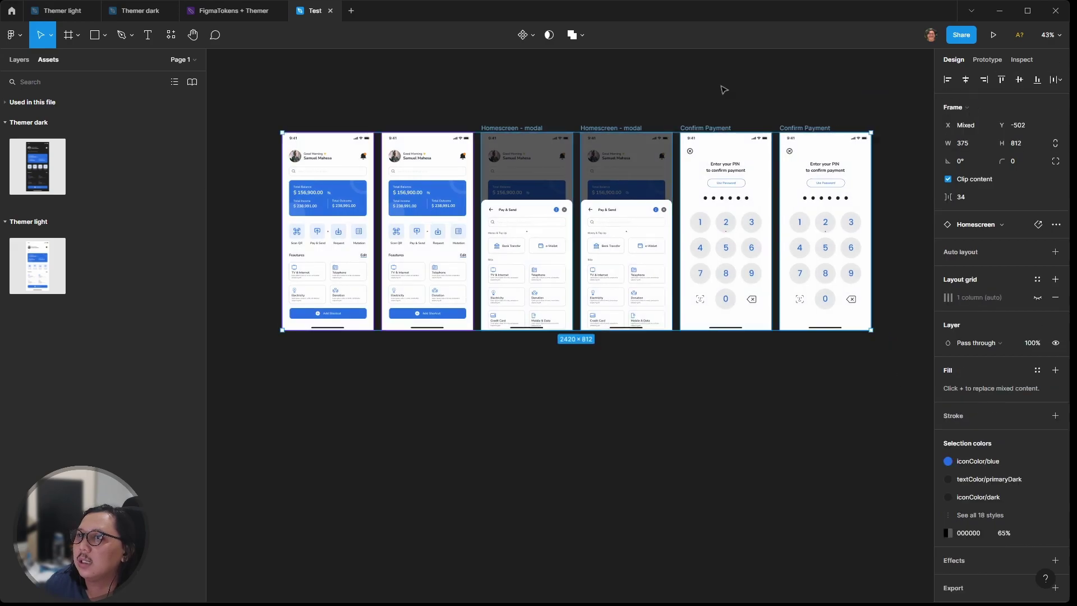
{"action": "left_click", "coordinate": [479, 98]}
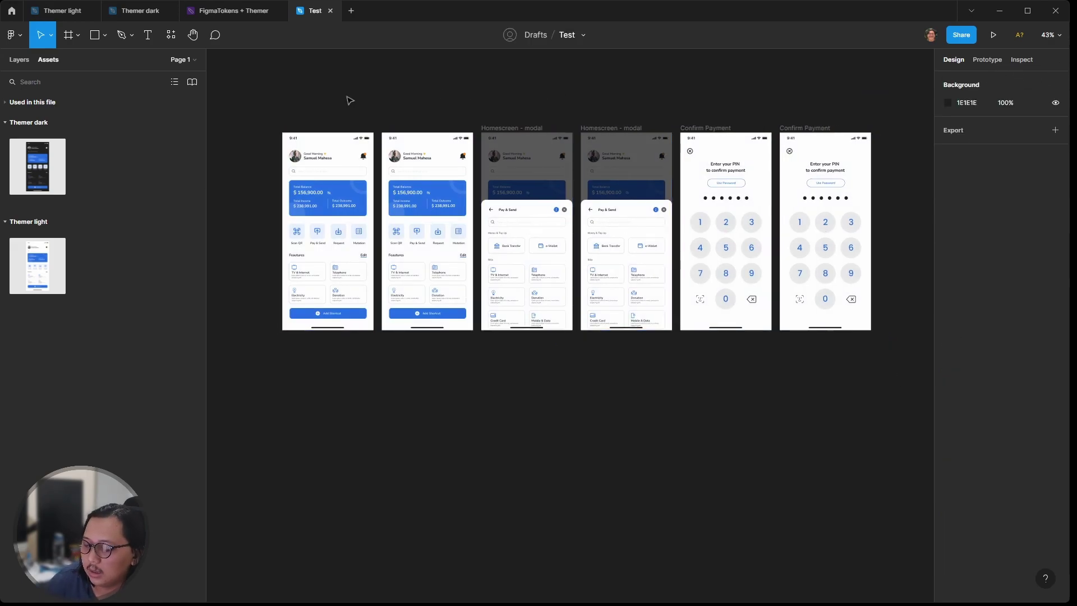
{"action": "key", "text": "ctrl+slash"}
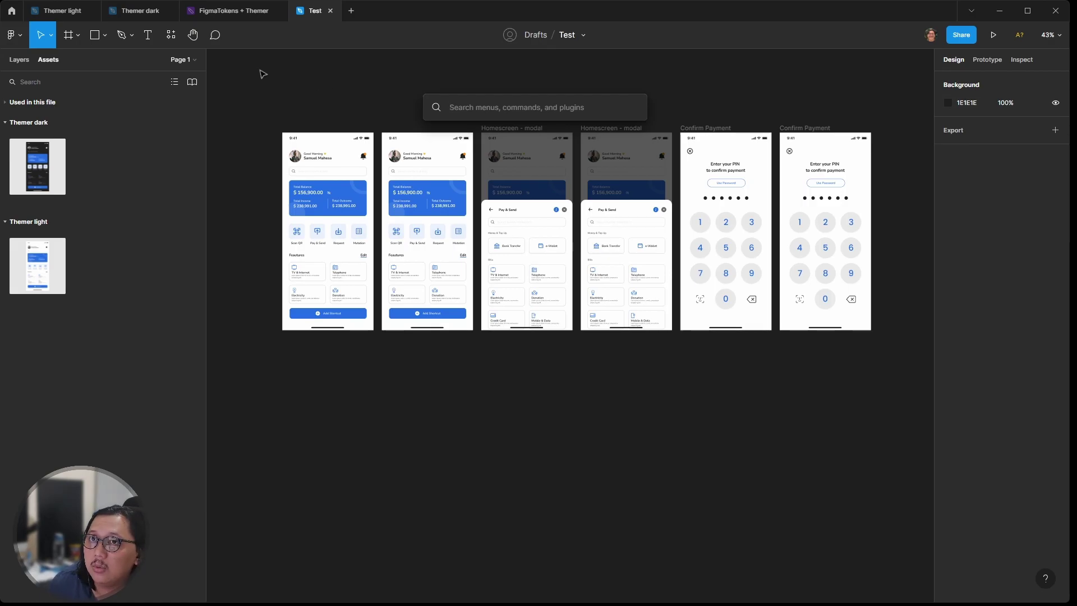
{"action": "key", "text": "Escape"}
{"action": "left_click", "coordinate": [69, 13]}
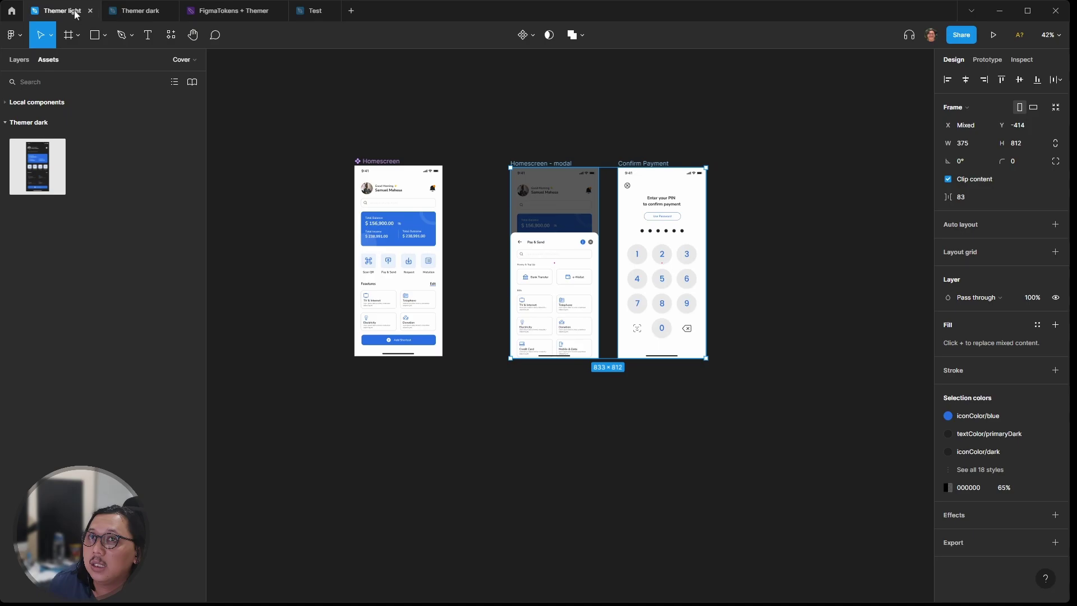
{"action": "left_click", "coordinate": [311, 13]}
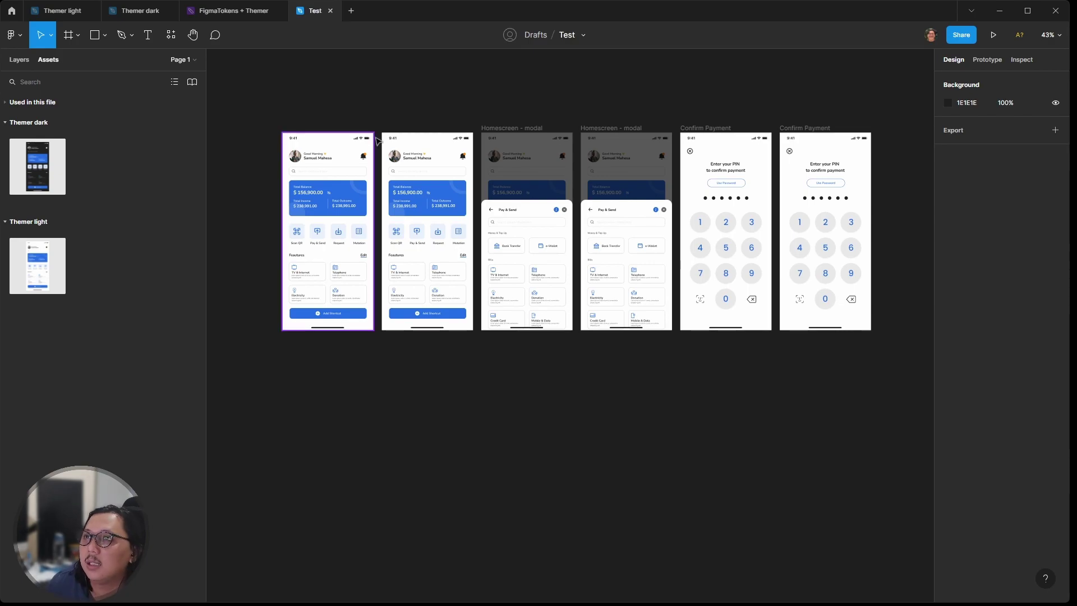
Step: Run the Themer plugin in the Test file and move its window below the row of screens
{"action": "key", "text": "ctrl+slash"}
{"action": "type", "text": "f"}
{"action": "key", "text": "BackSpace"}
{"action": "type", "text": "themer"}
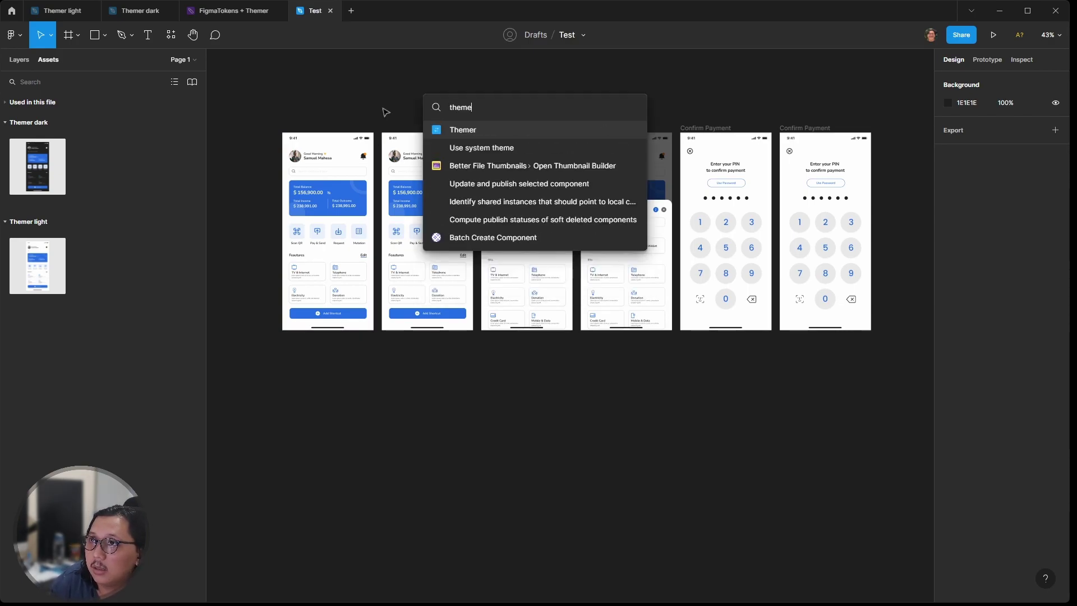
{"action": "key", "text": "Return"}
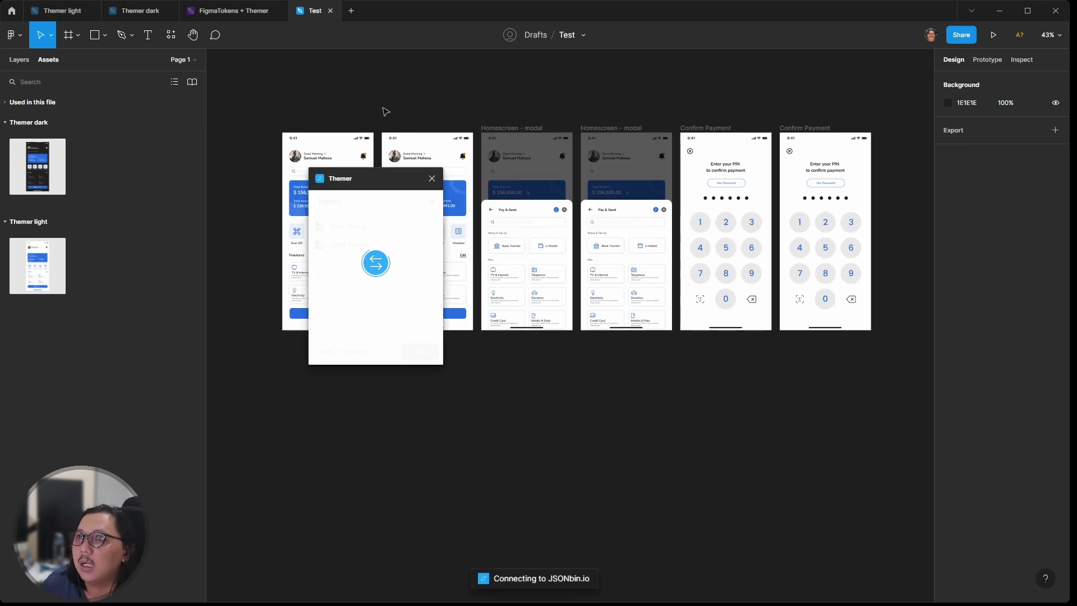
{"action": "left_click_drag", "start_coordinate": [371, 176], "coordinate": [528, 379]}
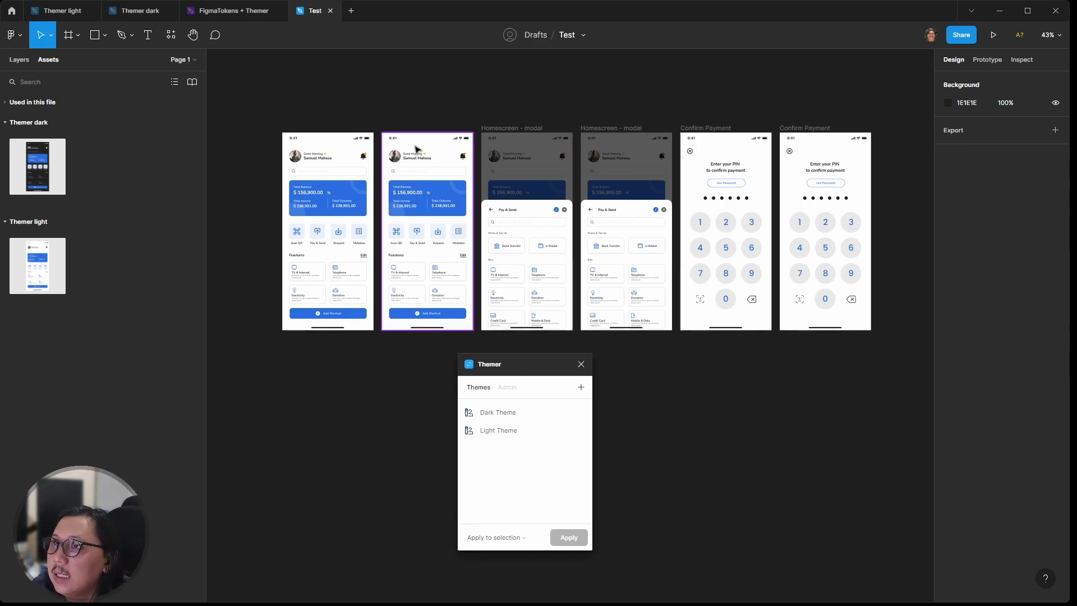
Step: Apply Themer's Dark Theme to the second Homescreen instance only, using the selection scope
{"action": "scroll", "coordinate": [416, 150], "scroll_direction": "up", "scroll_amount": 2}
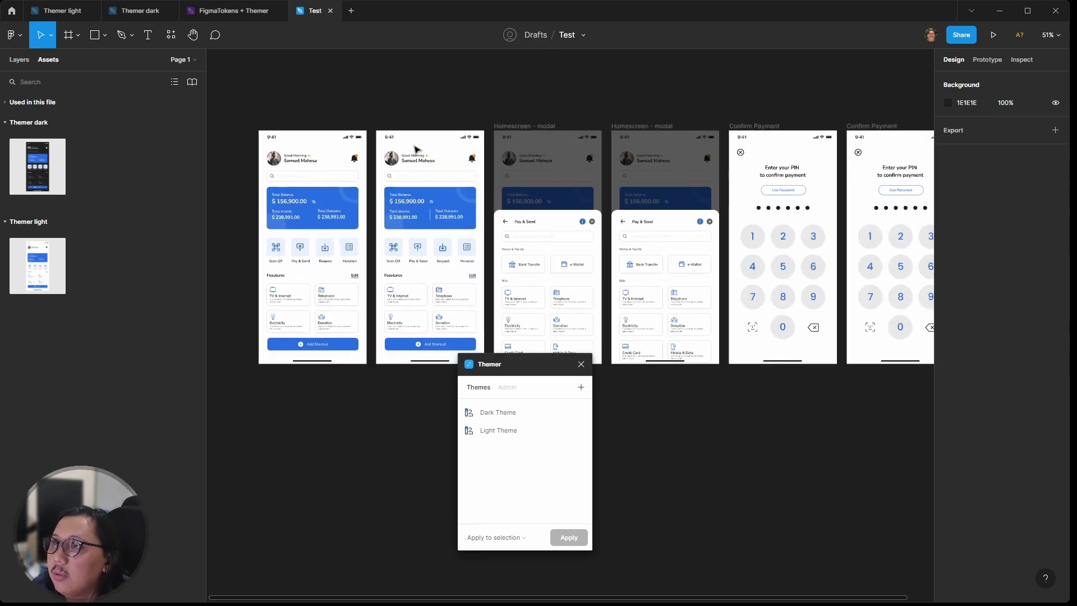
{"action": "left_click", "coordinate": [431, 202]}
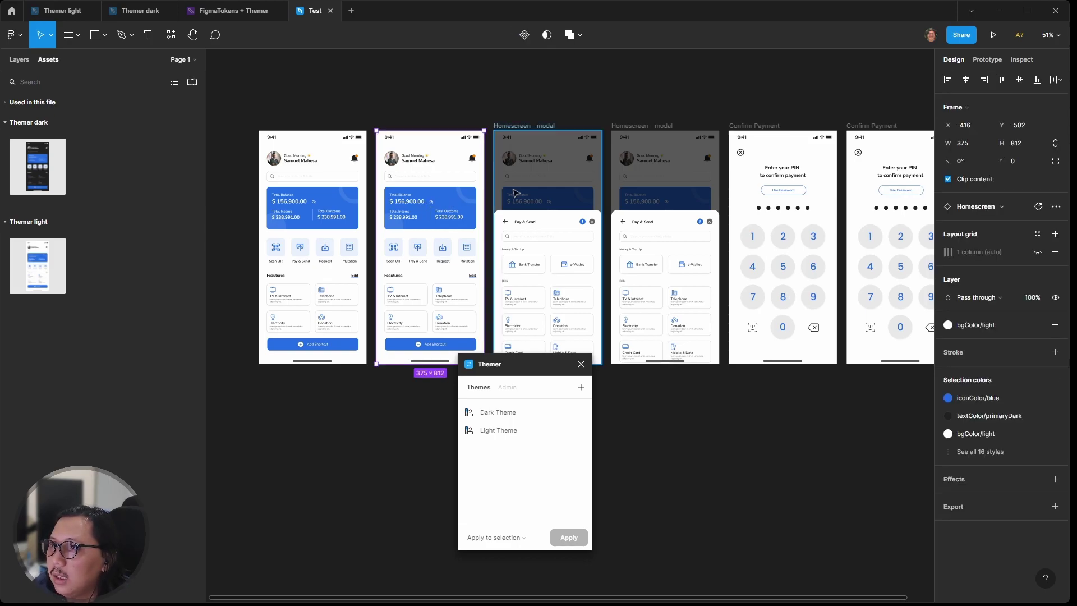
{"action": "left_click", "coordinate": [667, 181], "text": "shift"}
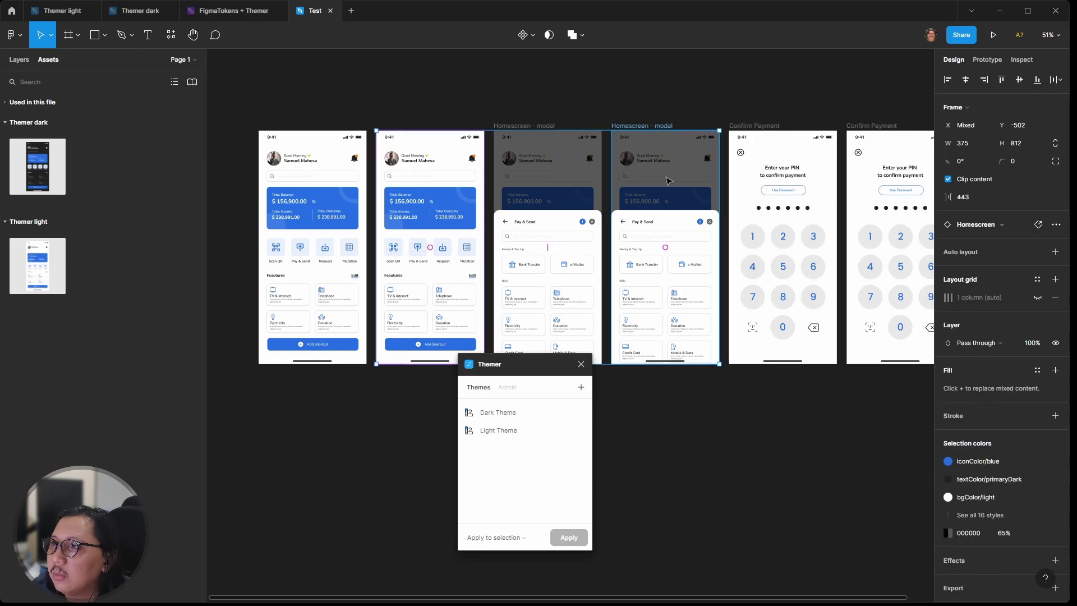
{"action": "left_click", "coordinate": [493, 99]}
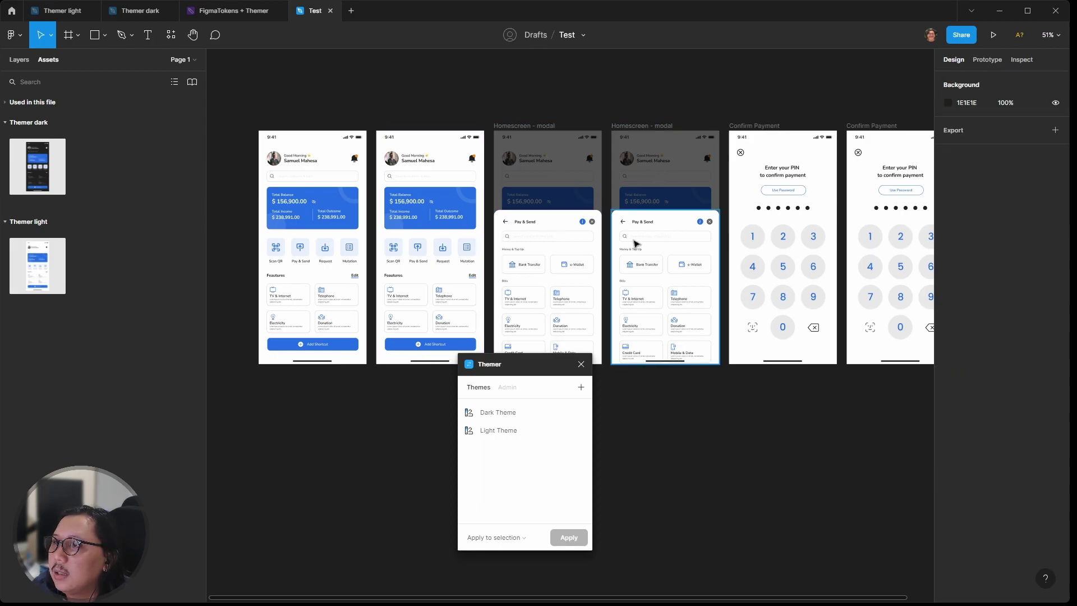
{"action": "left_click", "coordinate": [441, 173]}
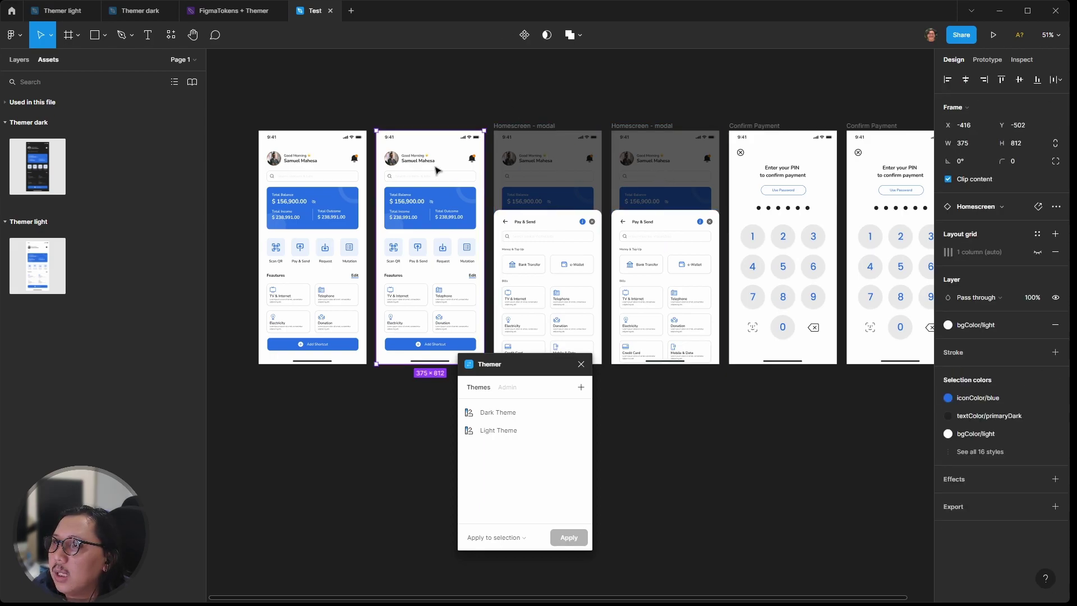
{"action": "left_click", "coordinate": [505, 414]}
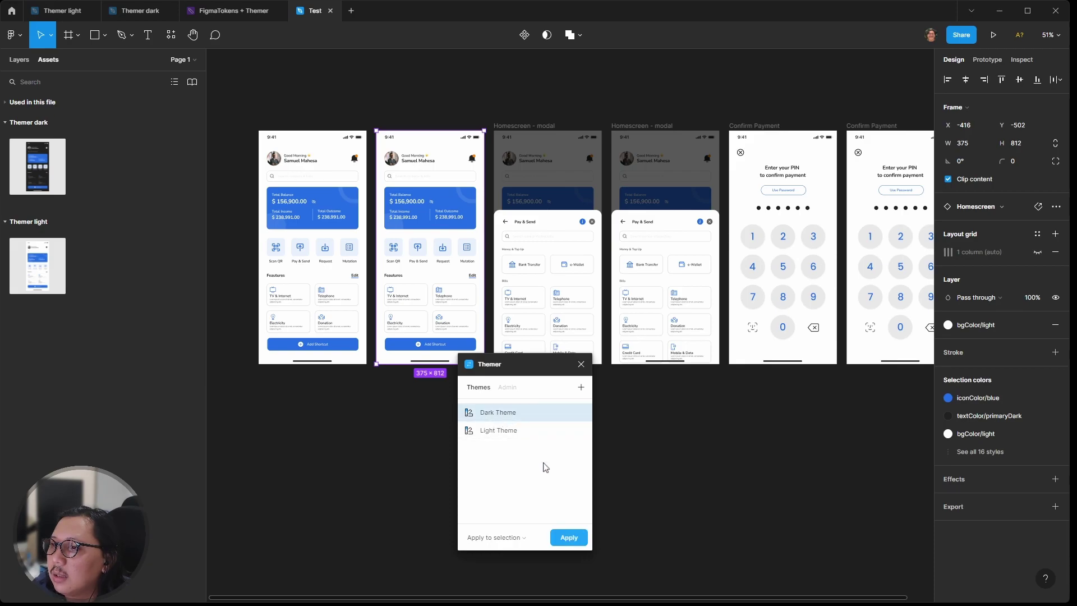
{"action": "left_click", "coordinate": [568, 537]}
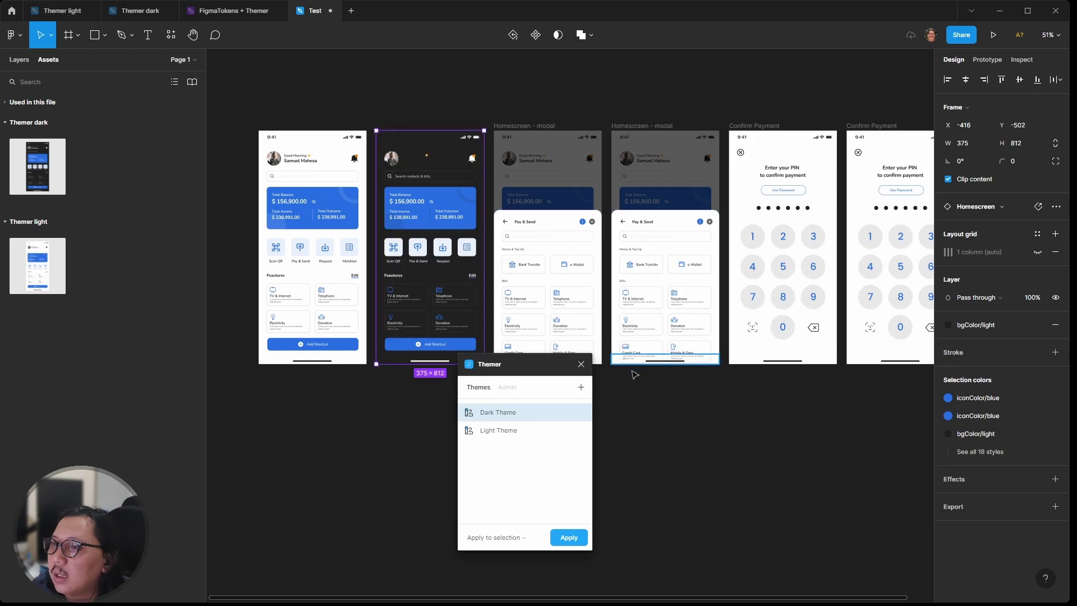
Step: Apply the Dark Theme to the second Confirm Payment frame
{"action": "left_click", "coordinate": [671, 375]}
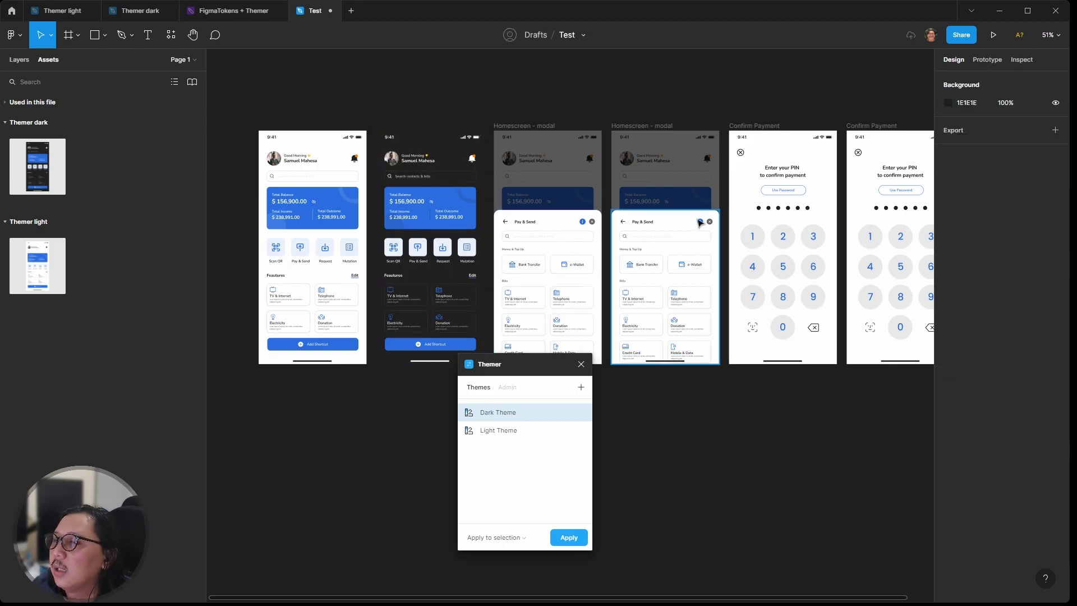
{"action": "scroll", "coordinate": [717, 143], "scroll_direction": "right", "scroll_amount": 3}
{"action": "left_click", "coordinate": [807, 125]}
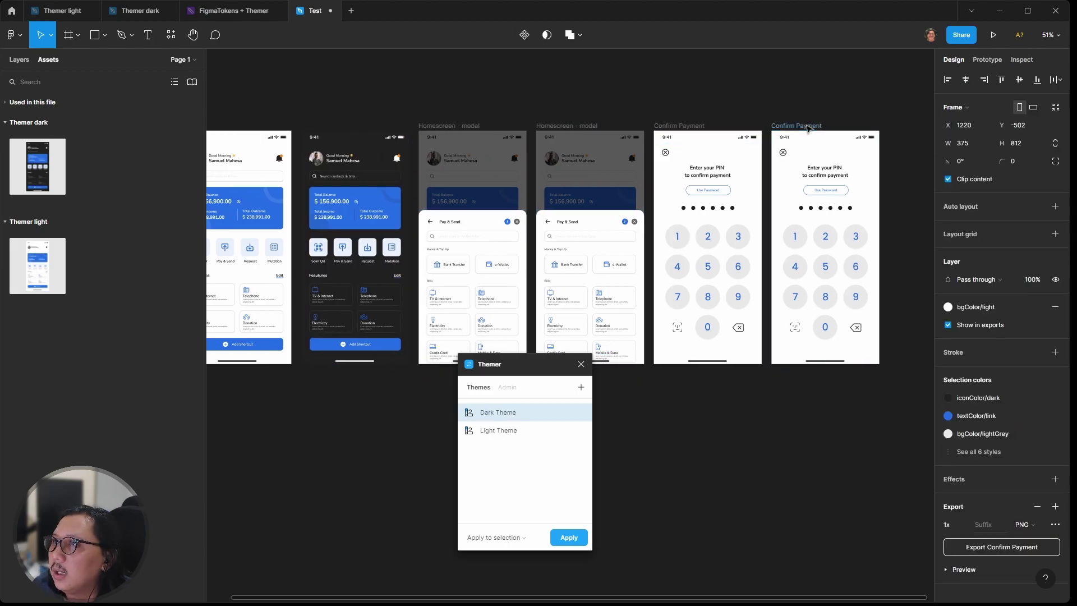
{"action": "left_click", "coordinate": [635, 534]}
{"action": "left_click", "coordinate": [816, 126]}
{"action": "left_click", "coordinate": [572, 537]}
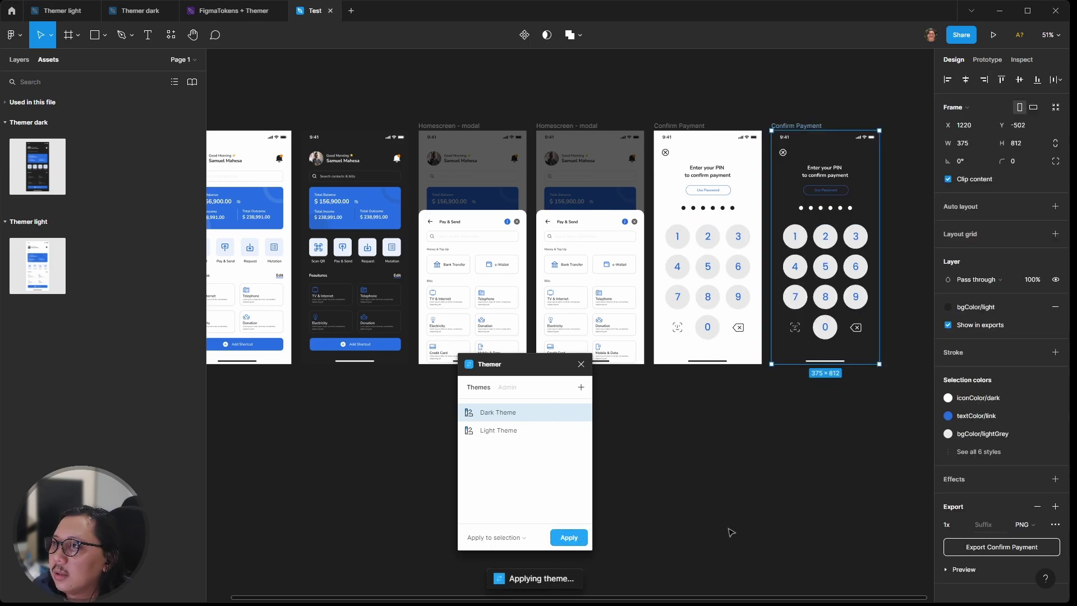
Step: Show the file's layers and apply the Dark Theme to the second Homescreen - modal frame
{"action": "scroll", "coordinate": [652, 95], "scroll_direction": "left", "scroll_amount": 3}
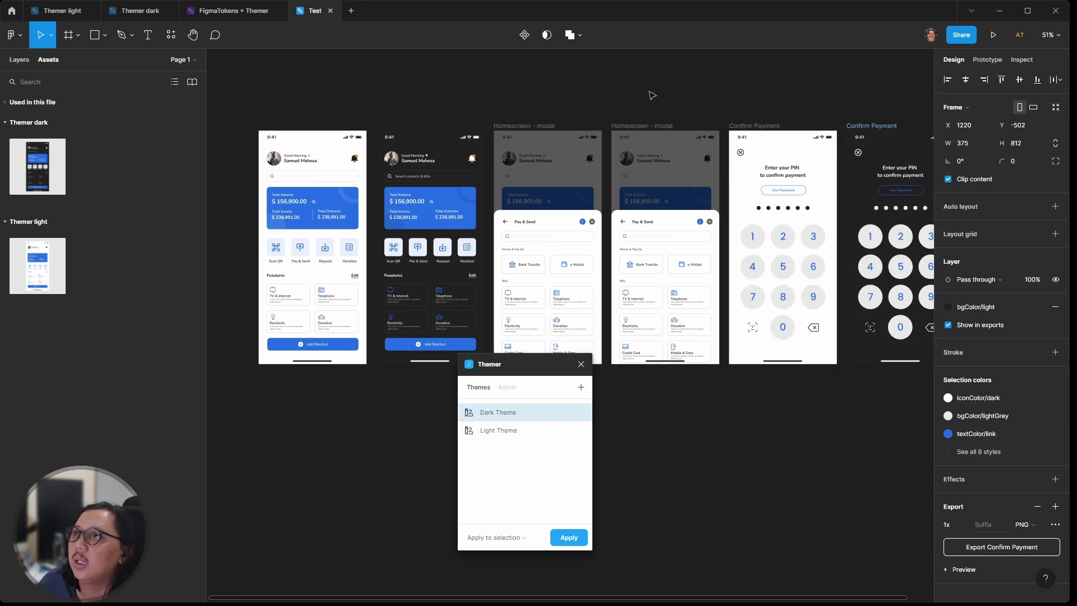
{"action": "left_click", "coordinate": [655, 125]}
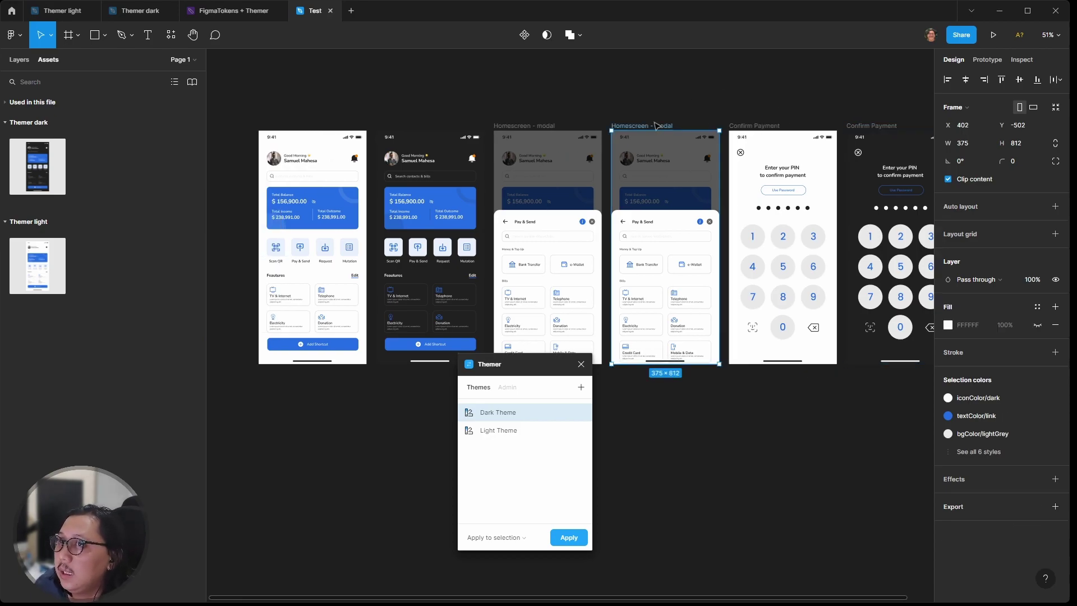
{"action": "left_click", "coordinate": [21, 63]}
{"action": "left_click", "coordinate": [710, 104]}
{"action": "left_click", "coordinate": [645, 126]}
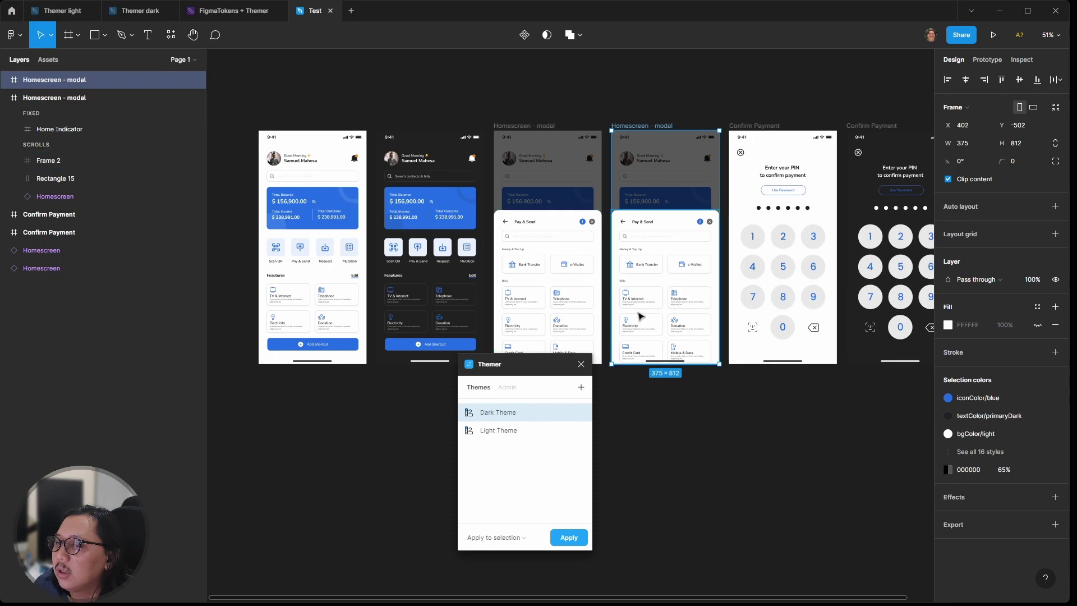
{"action": "left_click", "coordinate": [570, 538]}
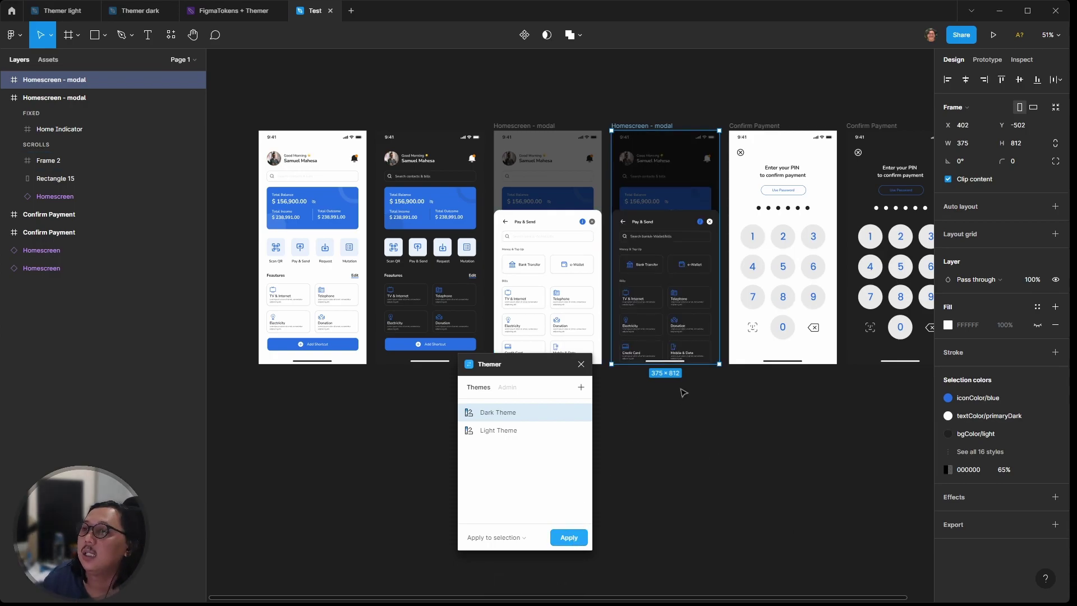
Step: Clear the selection and compare the light and dark versions of the six screens, keeping the Themer window below them
{"action": "left_click", "coordinate": [640, 436]}
{"action": "scroll", "coordinate": [641, 436], "scroll_direction": "down", "scroll_amount": 2}
{"action": "scroll", "coordinate": [641, 436], "scroll_direction": "left", "scroll_amount": 1}
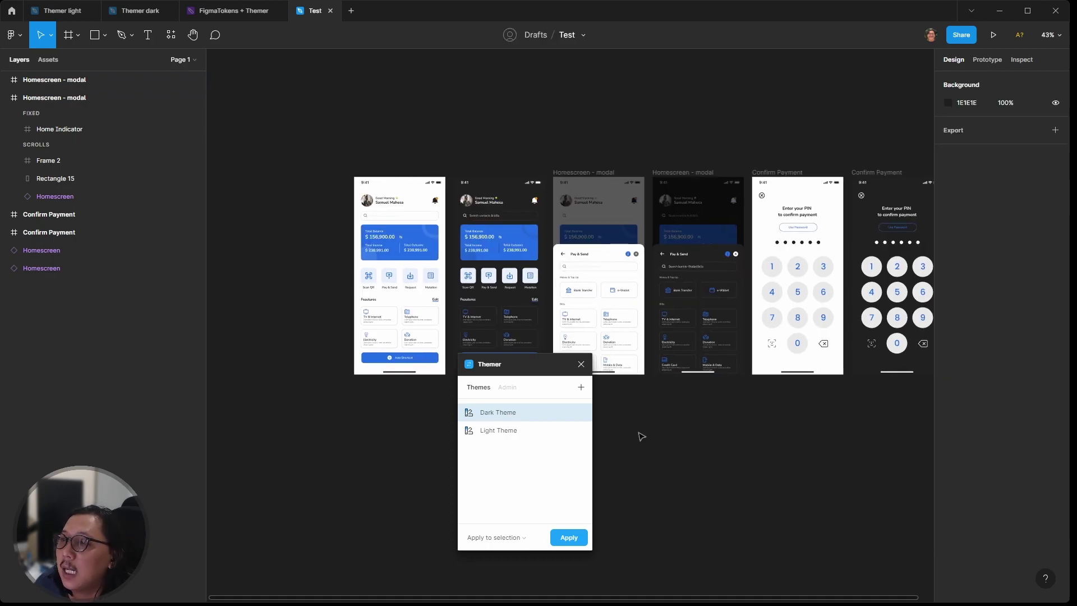
{"action": "scroll", "coordinate": [642, 429], "scroll_direction": "down", "scroll_amount": 1}
{"action": "left_click_drag", "start_coordinate": [531, 372], "coordinate": [679, 411]}
{"action": "scroll", "coordinate": [617, 283], "scroll_direction": "up", "scroll_amount": 3}
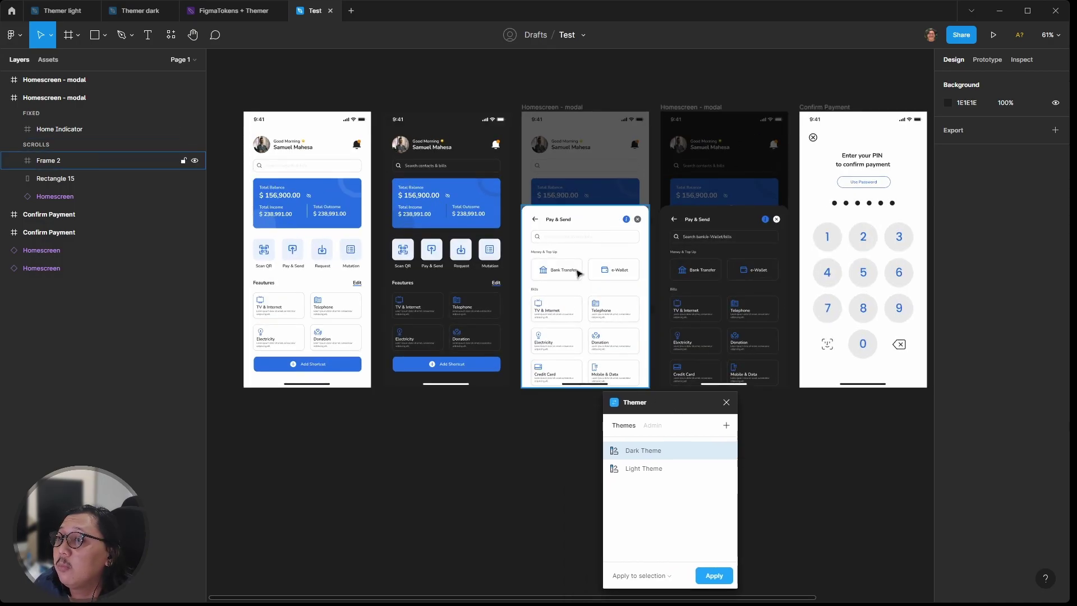
{"action": "scroll", "coordinate": [554, 261], "scroll_direction": "down", "scroll_amount": 2}
{"action": "left_click_drag", "start_coordinate": [666, 398], "coordinate": [586, 421]}
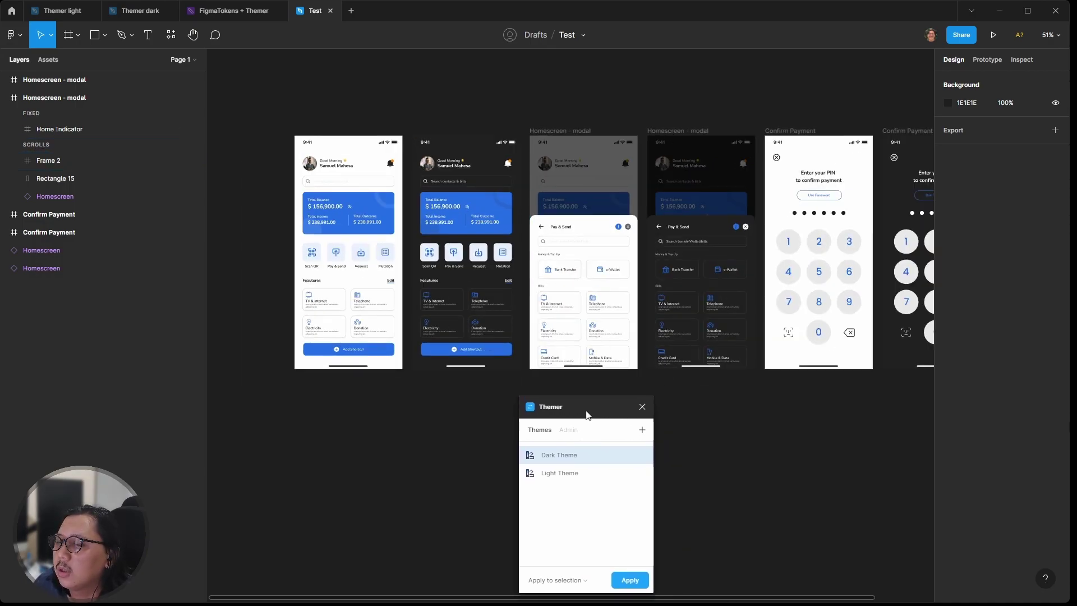
{"action": "scroll", "coordinate": [435, 235], "scroll_direction": "right", "scroll_amount": 3}
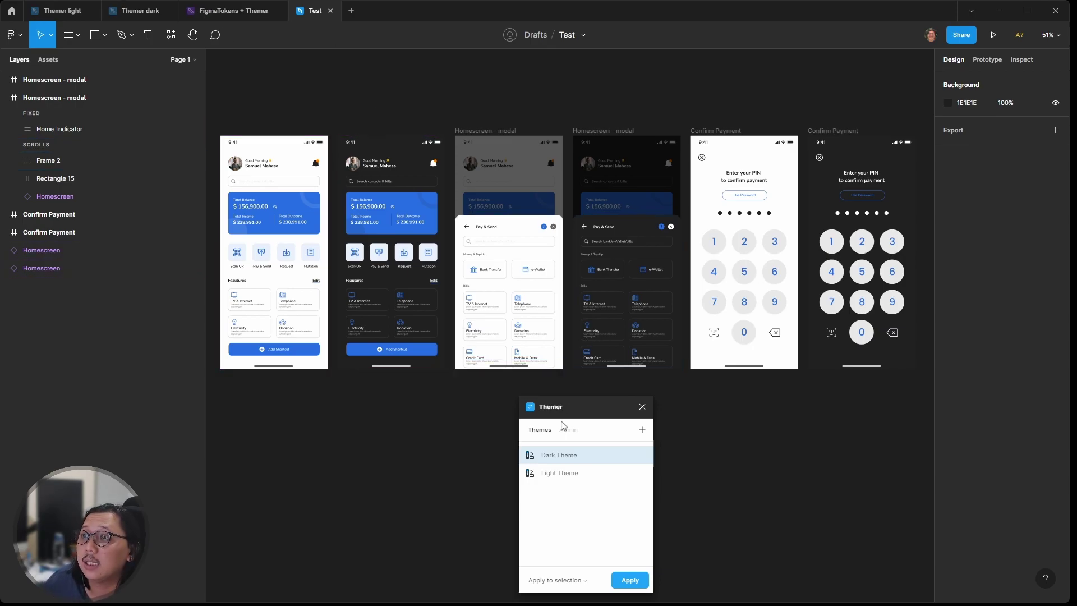
Step: Move the Themer window away from the screens, onto the empty area below the layer list
{"action": "left_click_drag", "start_coordinate": [551, 414], "coordinate": [515, 356]}
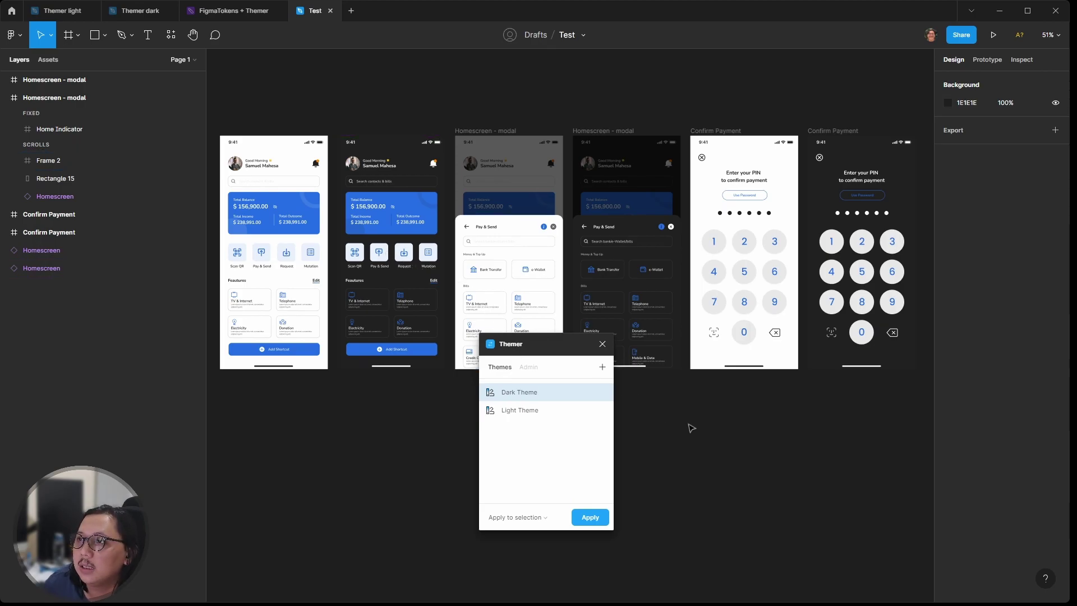
{"action": "left_click_drag", "start_coordinate": [522, 343], "coordinate": [442, 343]}
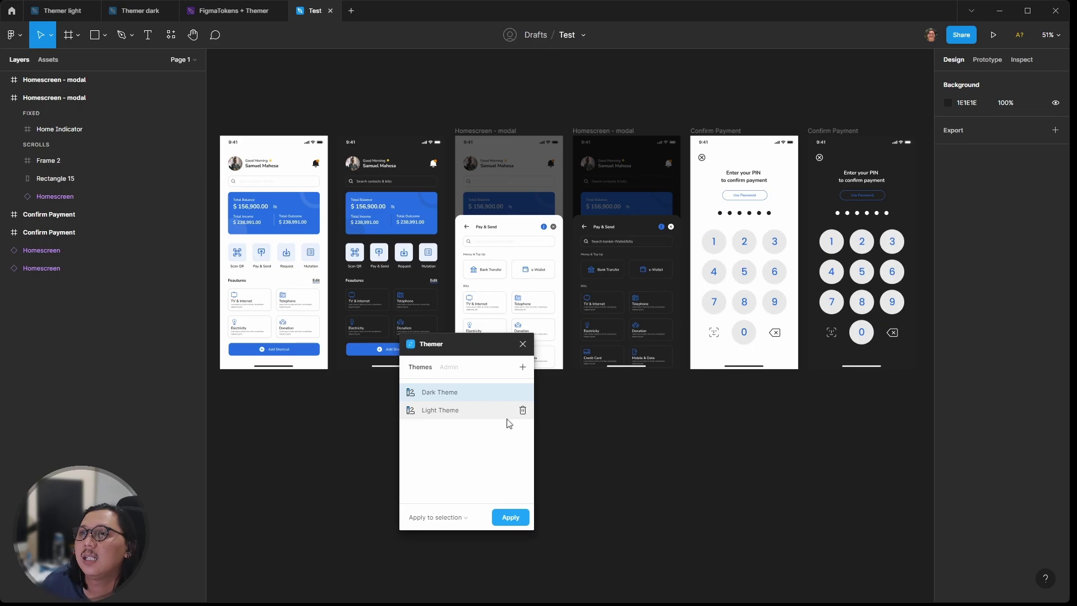
{"action": "left_click_drag", "start_coordinate": [435, 364], "coordinate": [339, 392]}
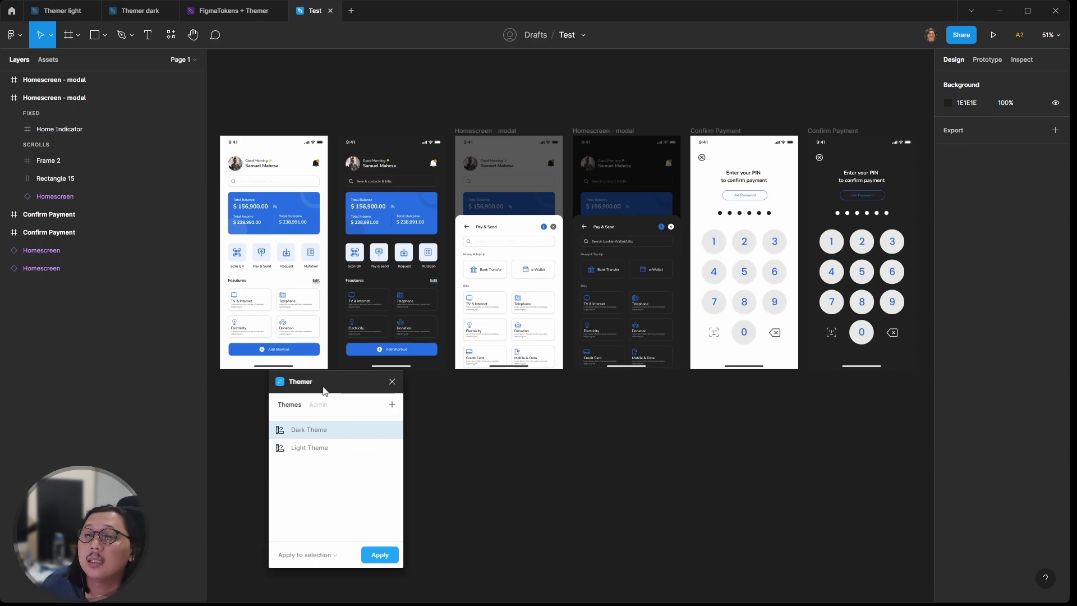
{"action": "left_click_drag", "start_coordinate": [323, 391], "coordinate": [106, 385]}
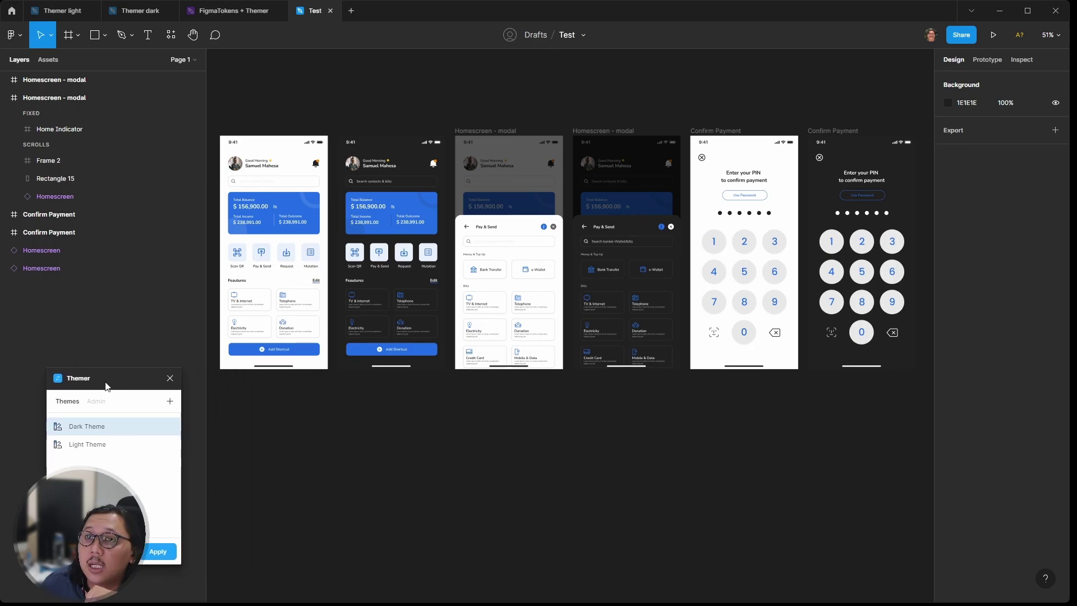